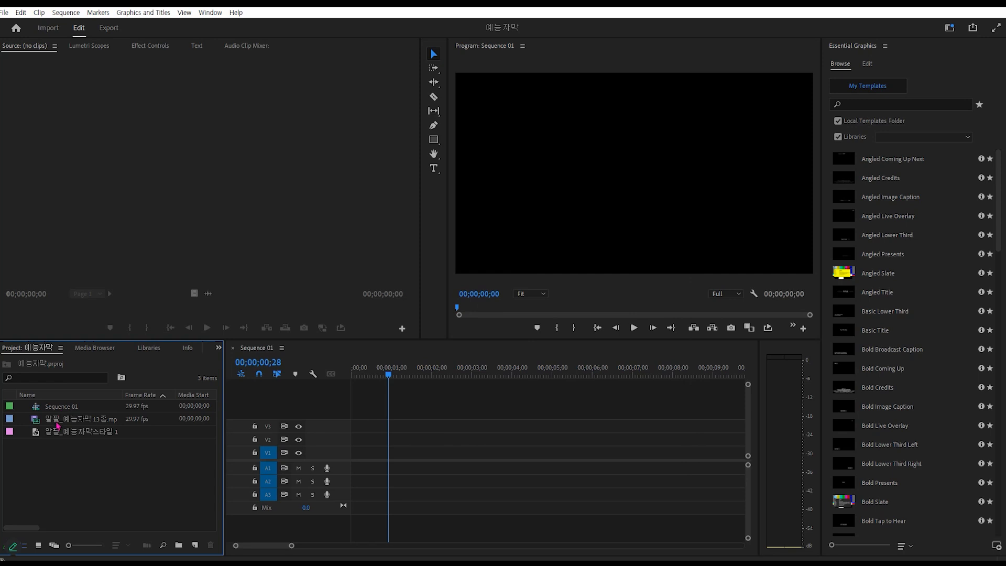
- Open the 예능자막 13종 video clip in the Source monitor and move the sequence playhead to 00;00;00;00
{"action": "left_click", "coordinate": [58, 422]}
{"action": "double_click", "coordinate": [34, 420]}
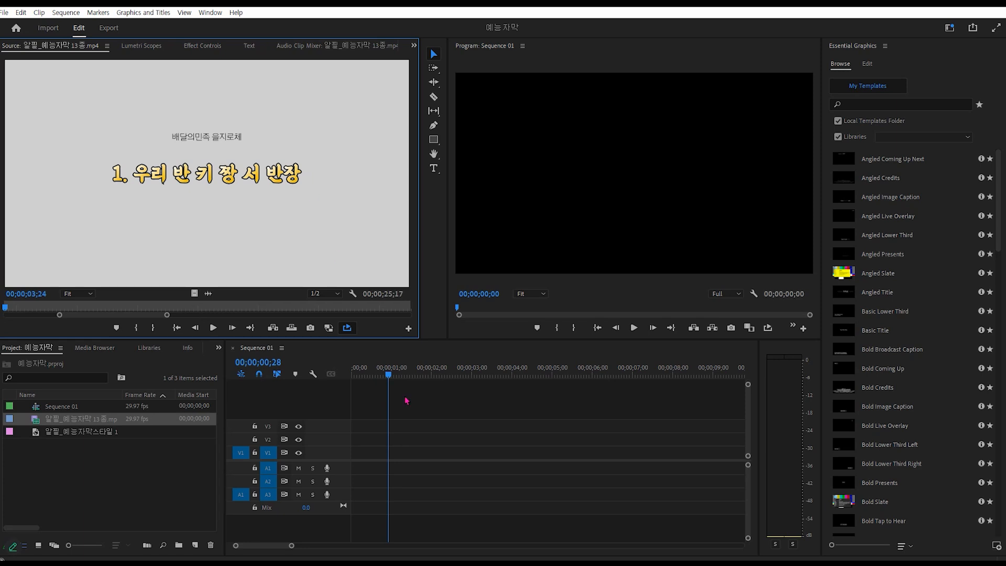
{"action": "left_click_drag", "start_coordinate": [388, 375], "coordinate": [336, 378]}
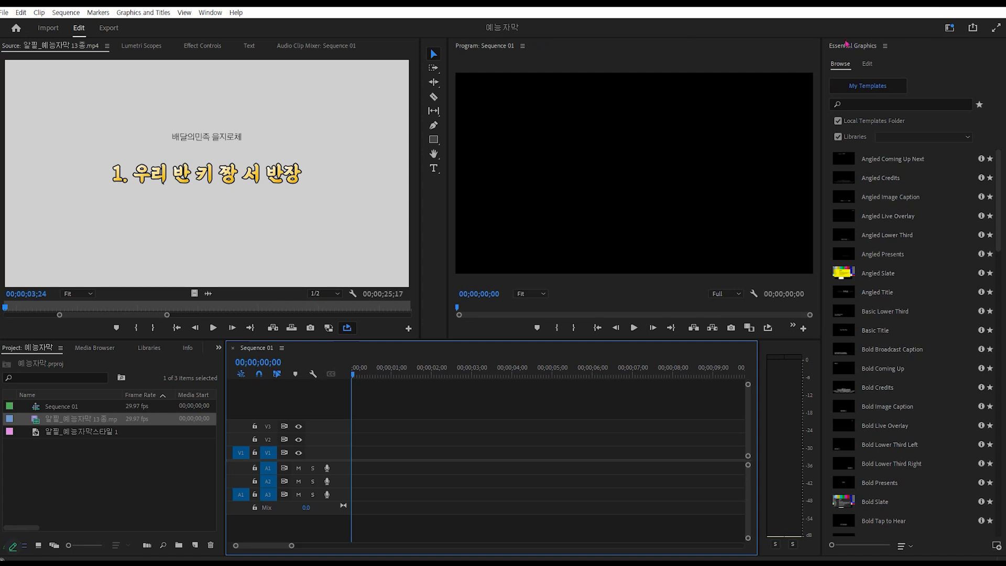
{"action": "left_click", "coordinate": [949, 27]}
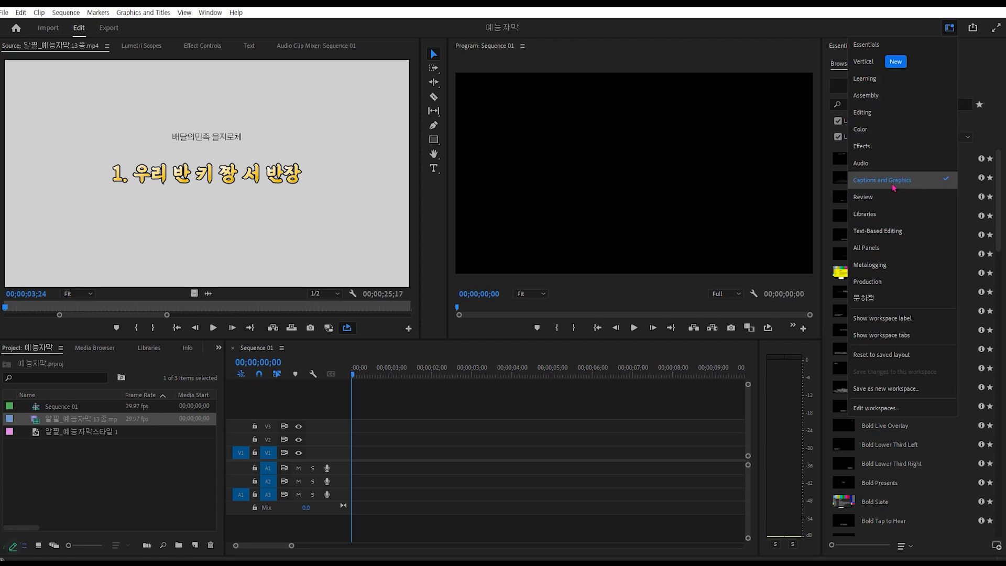
{"action": "left_click", "coordinate": [728, 16]}
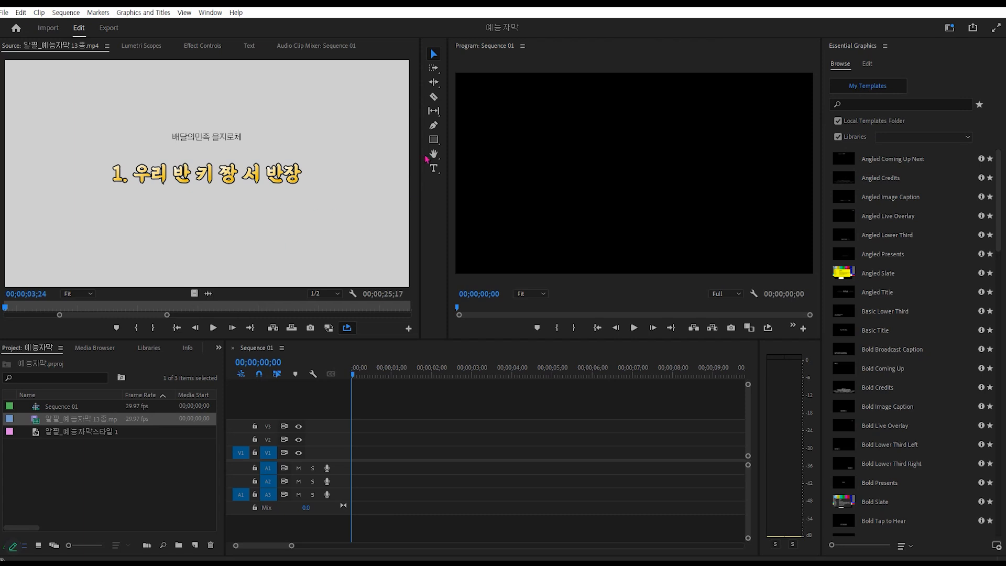
- Add a text layer reading "우리 반 키 짱 서 반장" and place it near the middle of the frame
{"action": "left_click", "coordinate": [434, 171]}
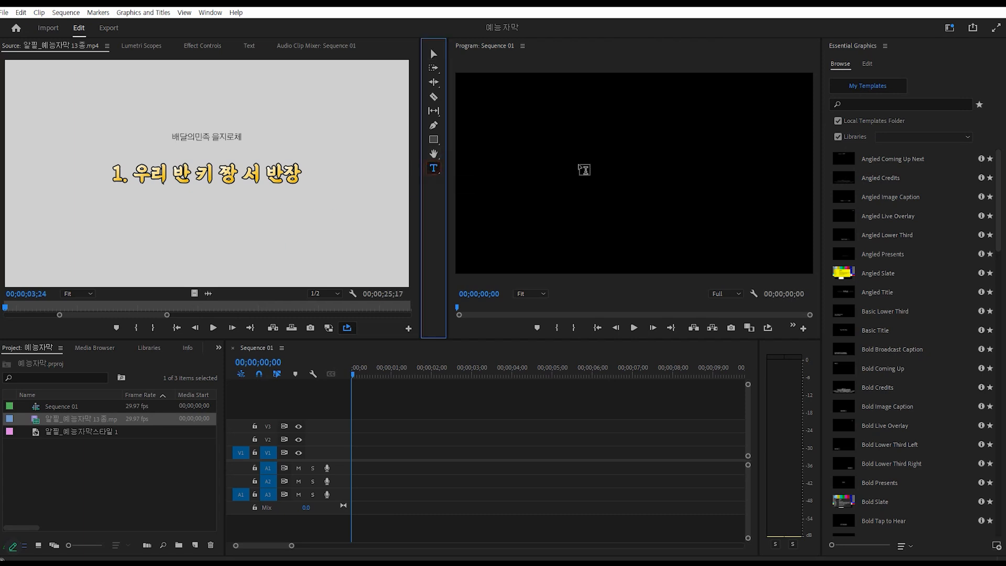
{"action": "left_click", "coordinate": [529, 163]}
{"action": "type", "text": "우리 반 키 짱 서 반장"}
{"action": "left_click", "coordinate": [434, 54]}
{"action": "left_click_drag", "start_coordinate": [646, 157], "coordinate": [663, 178]}
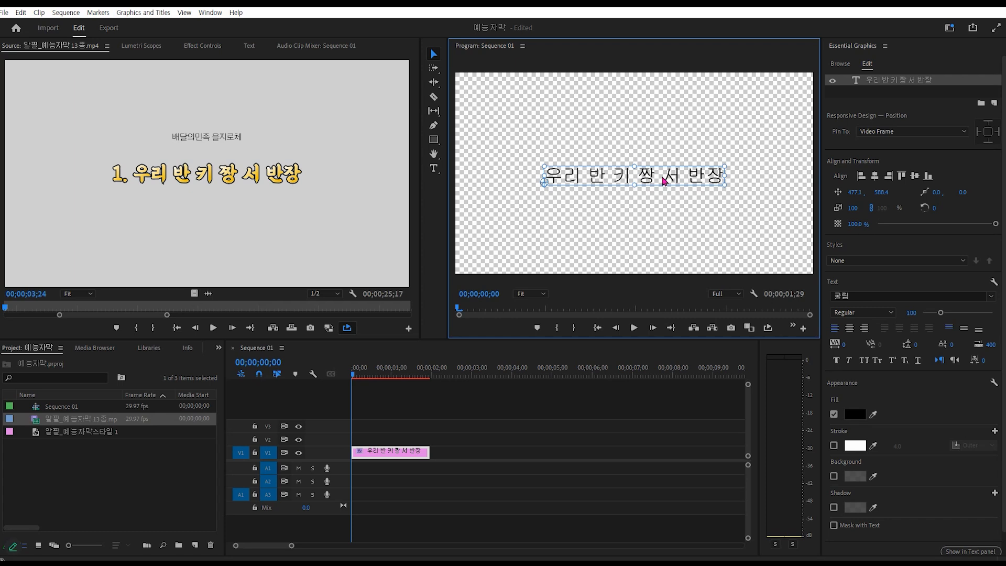
{"action": "left_click_drag", "start_coordinate": [650, 181], "coordinate": [651, 183]}
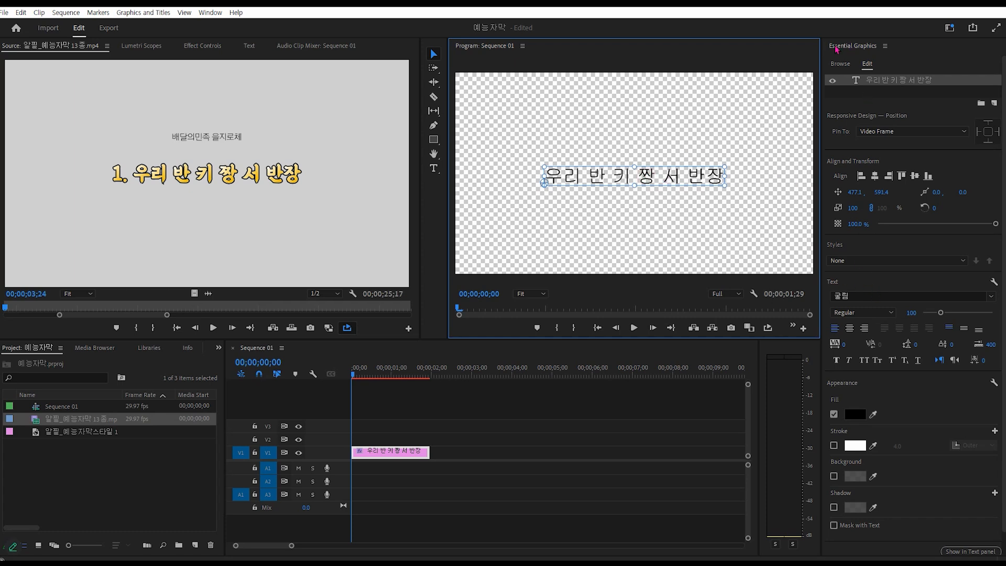
- Set the title's font to 배달의민족 을지로체
{"action": "left_click", "coordinate": [830, 287]}
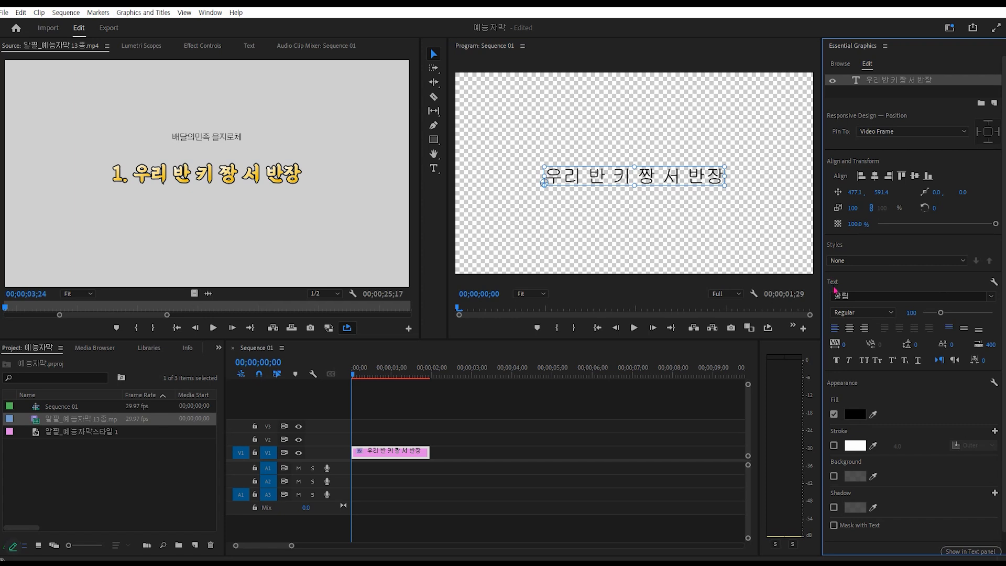
{"action": "left_click", "coordinate": [992, 296]}
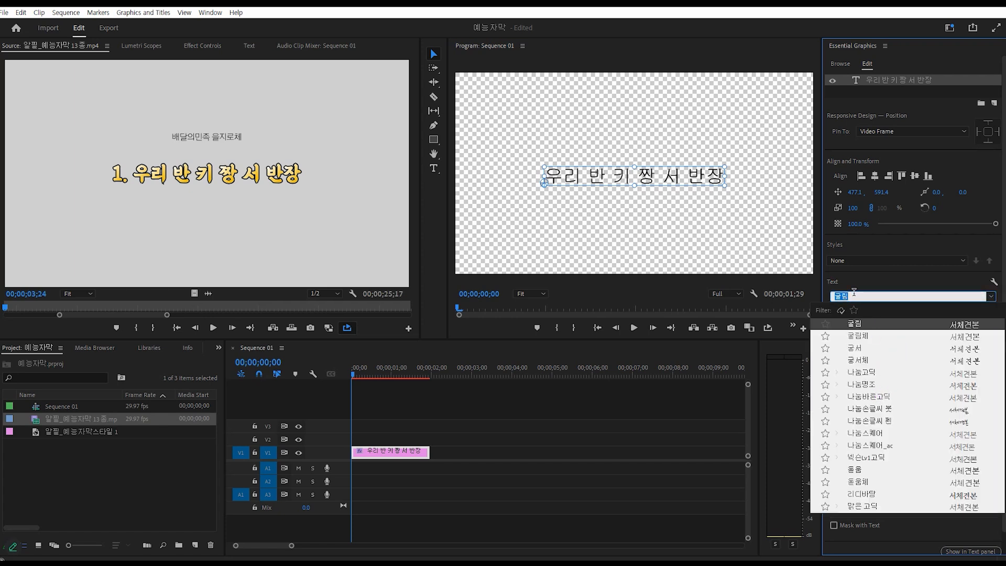
{"action": "scroll", "coordinate": [898, 402], "scroll_direction": "down", "scroll_amount": 5}
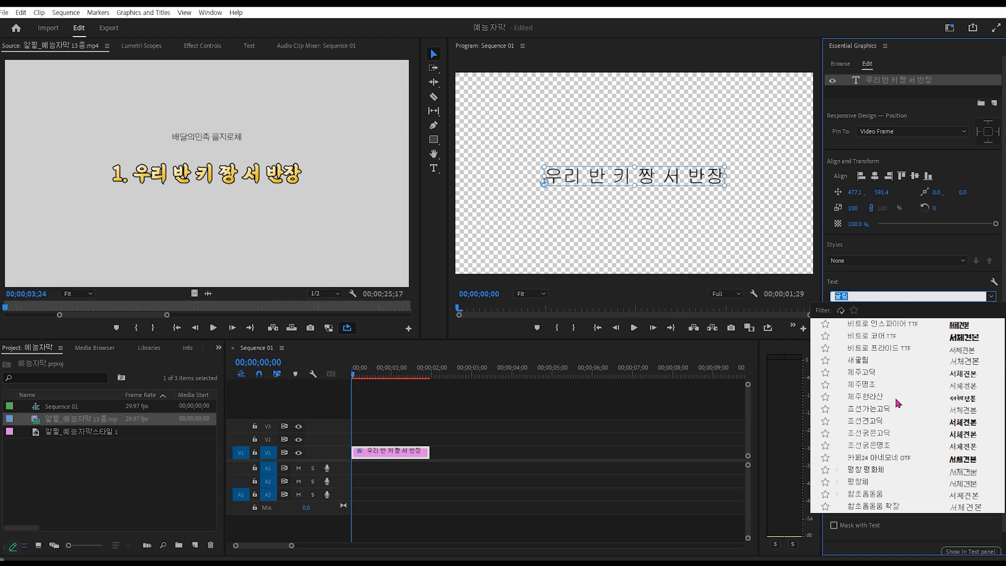
{"action": "scroll", "coordinate": [898, 403], "scroll_direction": "down", "scroll_amount": 8}
{"action": "scroll", "coordinate": [899, 404], "scroll_direction": "up", "scroll_amount": 15}
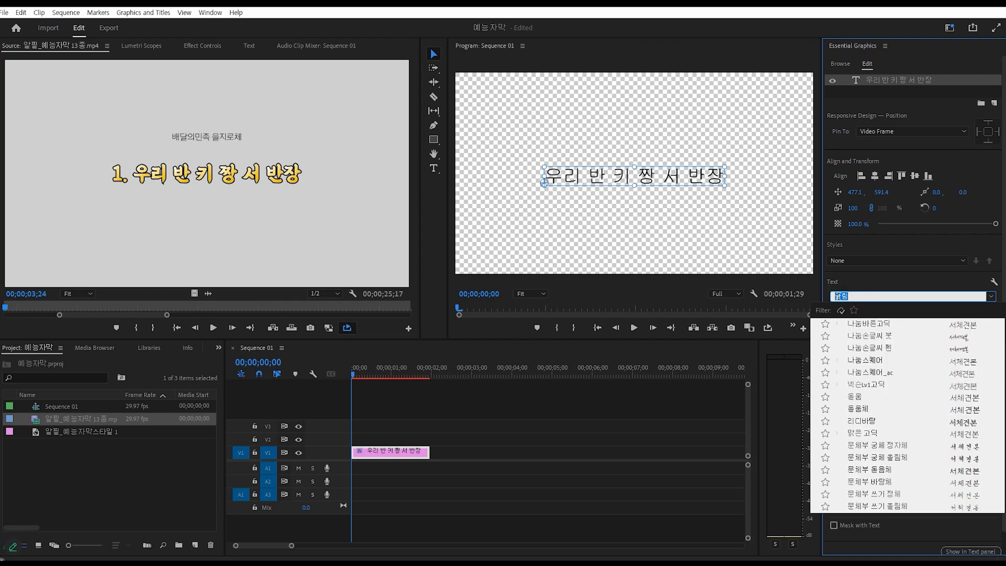
{"action": "type", "text": "을"}
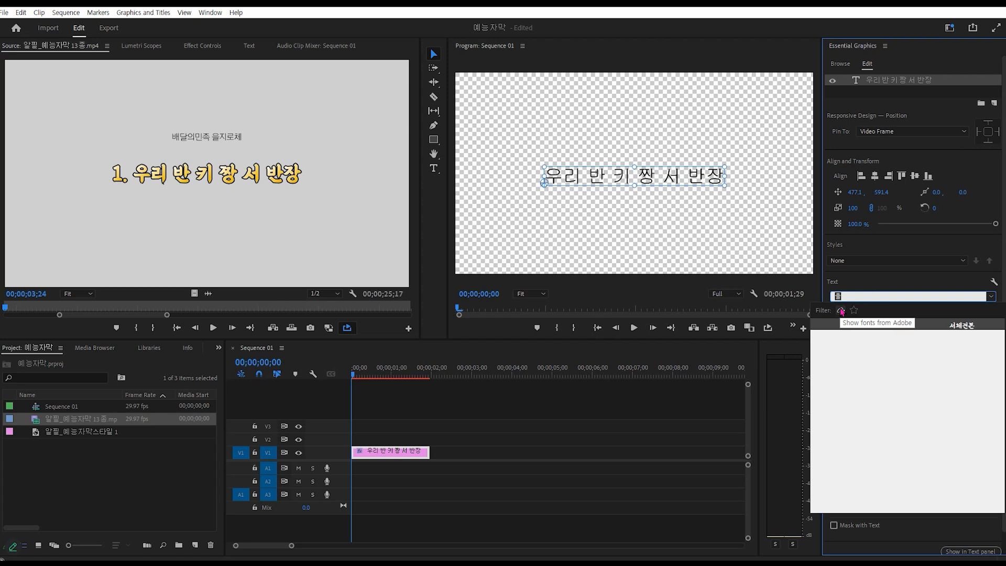
{"action": "type", "text": "지로체"}
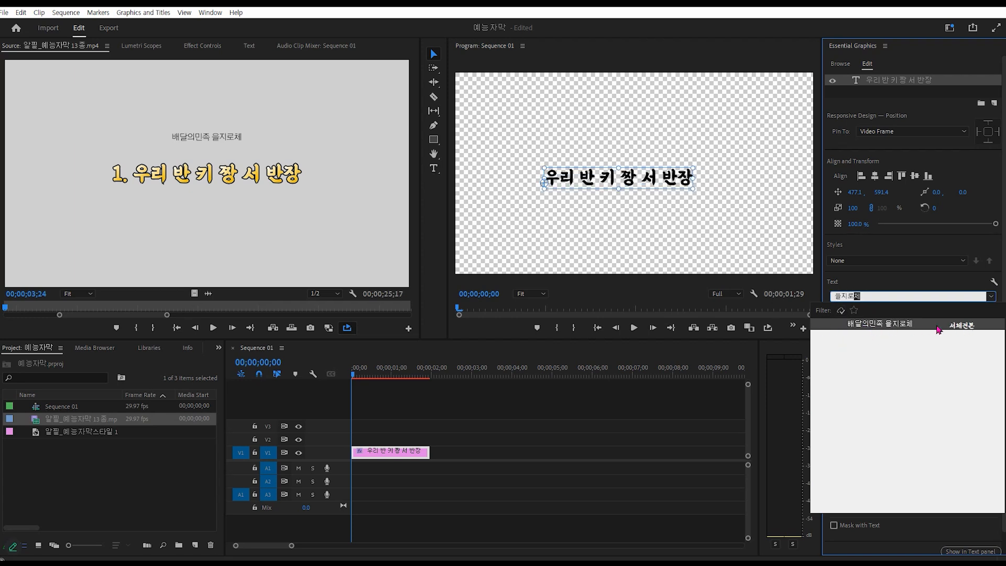
{"action": "left_click", "coordinate": [967, 326]}
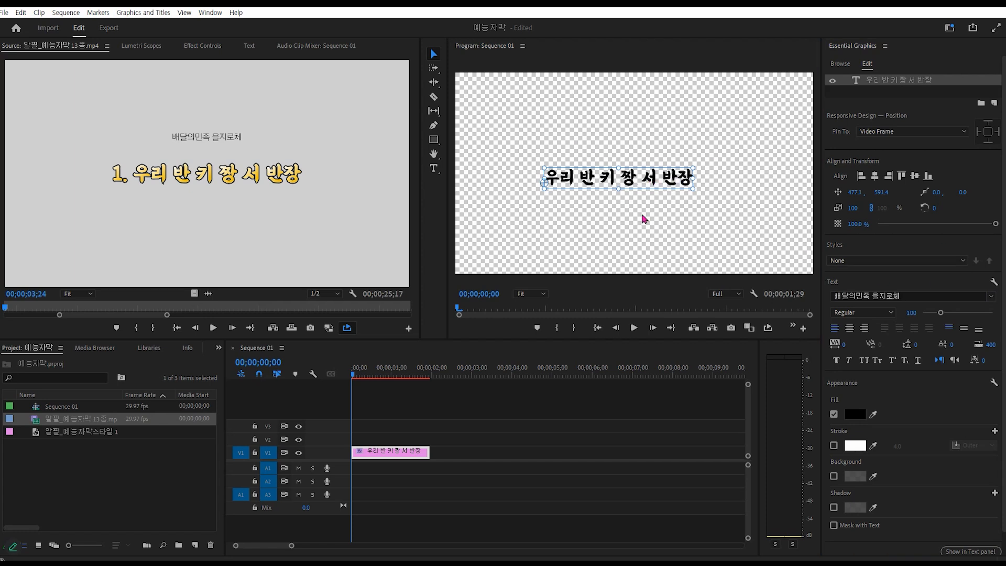
- Try placing the title by hand, moving it to the frame's lower-left corner and back near the centre
{"action": "left_click_drag", "start_coordinate": [633, 183], "coordinate": [653, 173]}
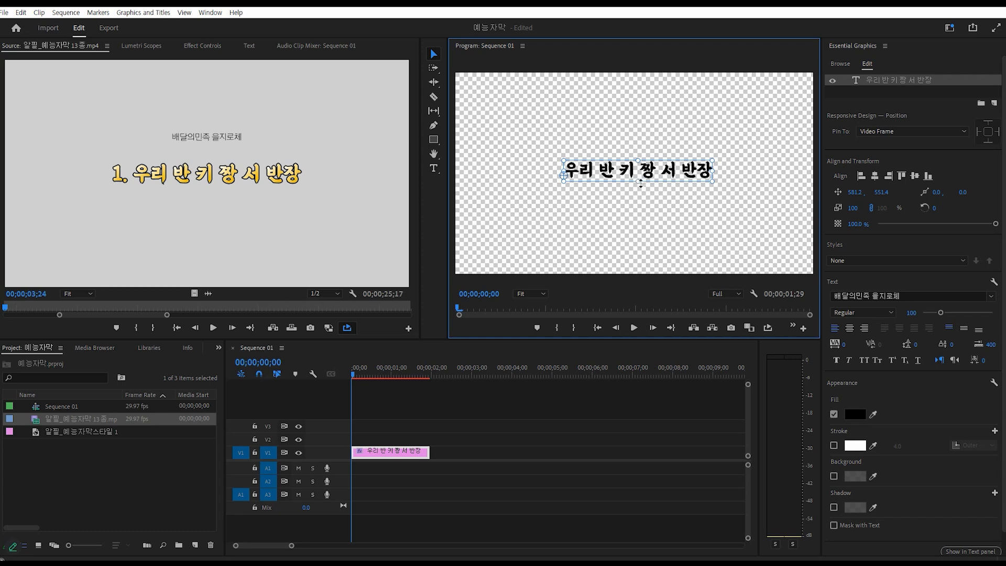
{"action": "left_click_drag", "start_coordinate": [658, 174], "coordinate": [574, 261]}
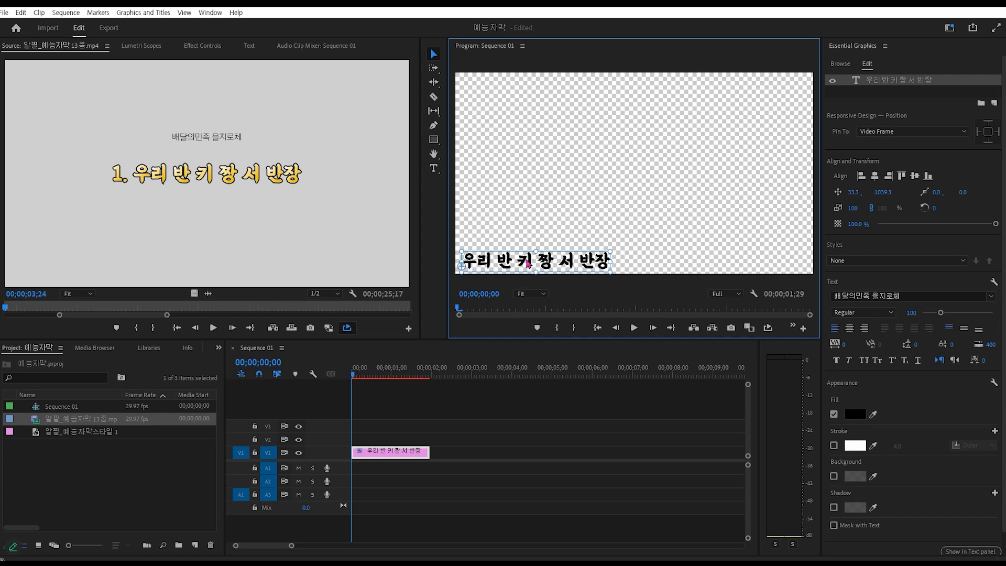
{"action": "left_click_drag", "start_coordinate": [528, 266], "coordinate": [632, 176]}
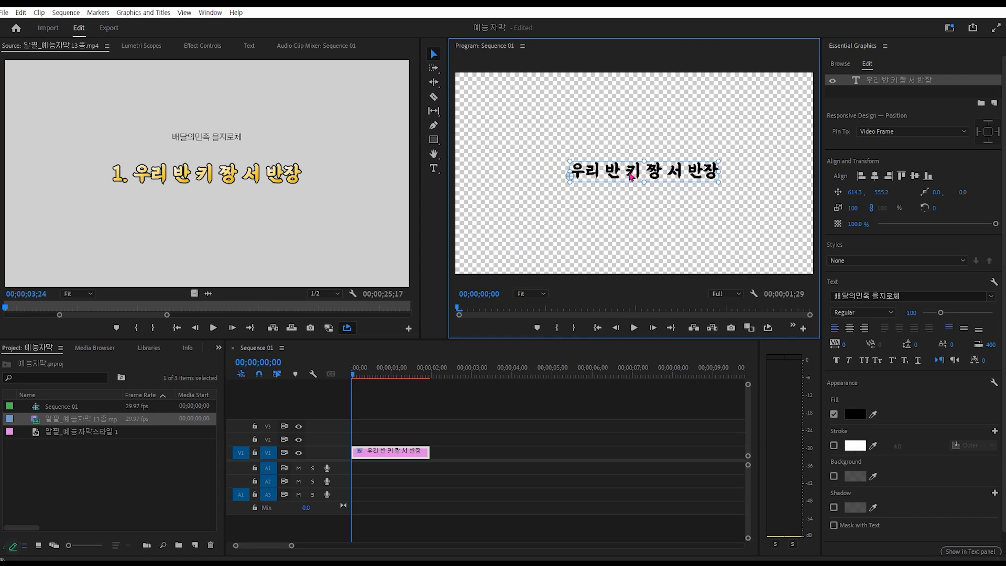
- Centre-align the title's text and centre the layer horizontally and vertically in the frame
{"action": "left_click", "coordinate": [850, 329]}
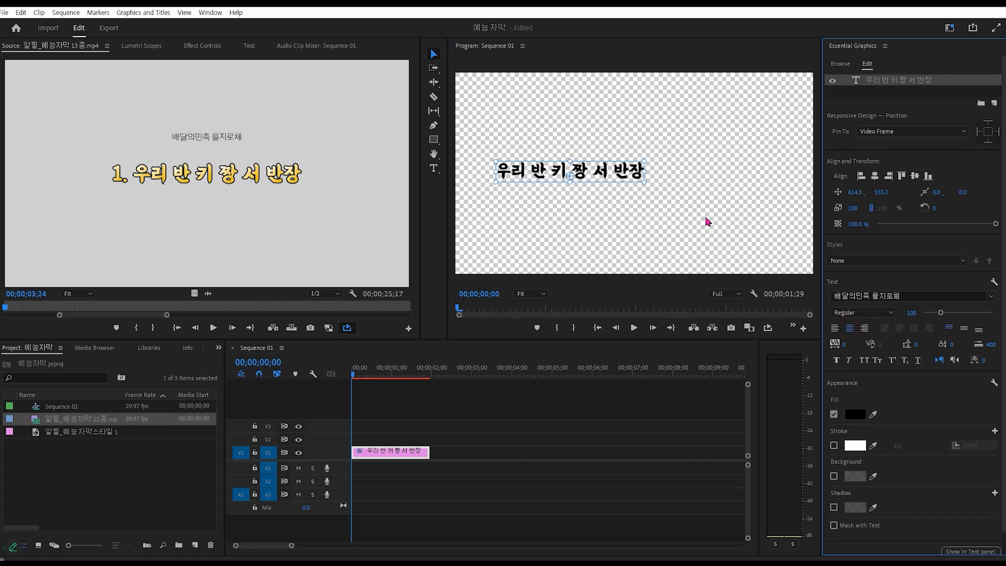
{"action": "left_click", "coordinate": [850, 329]}
{"action": "scroll", "coordinate": [850, 332], "scroll_direction": "down", "scroll_amount": 1}
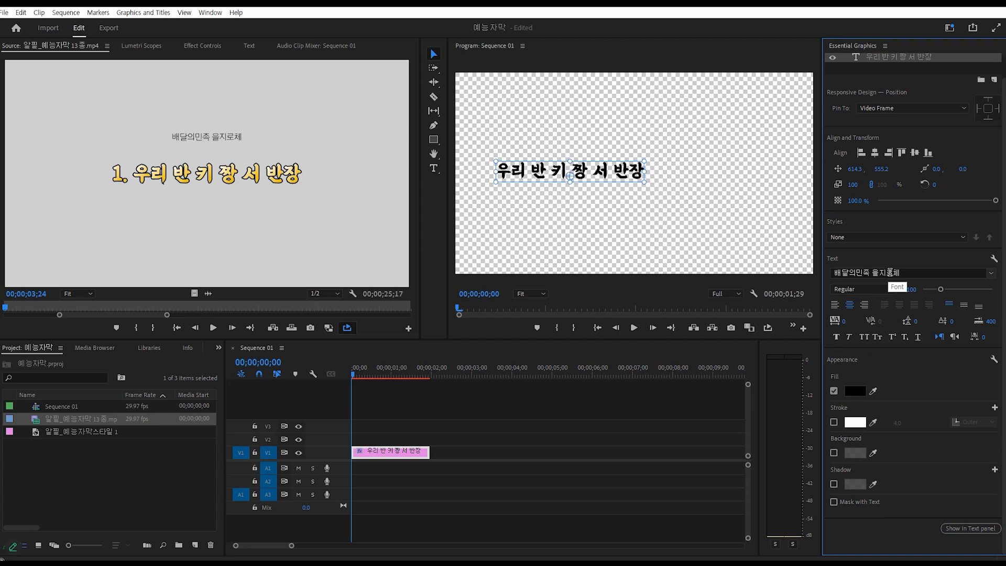
{"action": "left_click", "coordinate": [875, 154]}
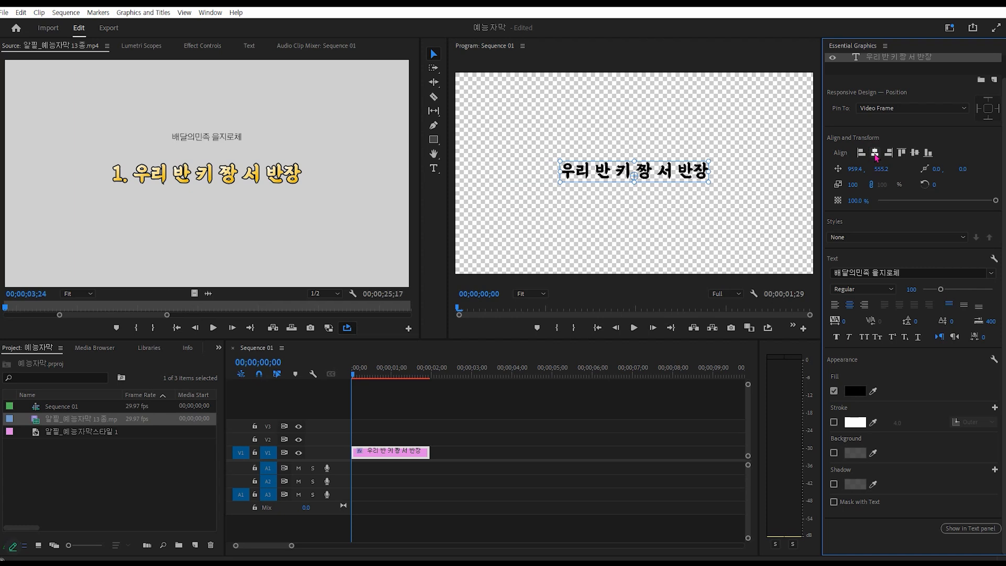
{"action": "left_click", "coordinate": [916, 153]}
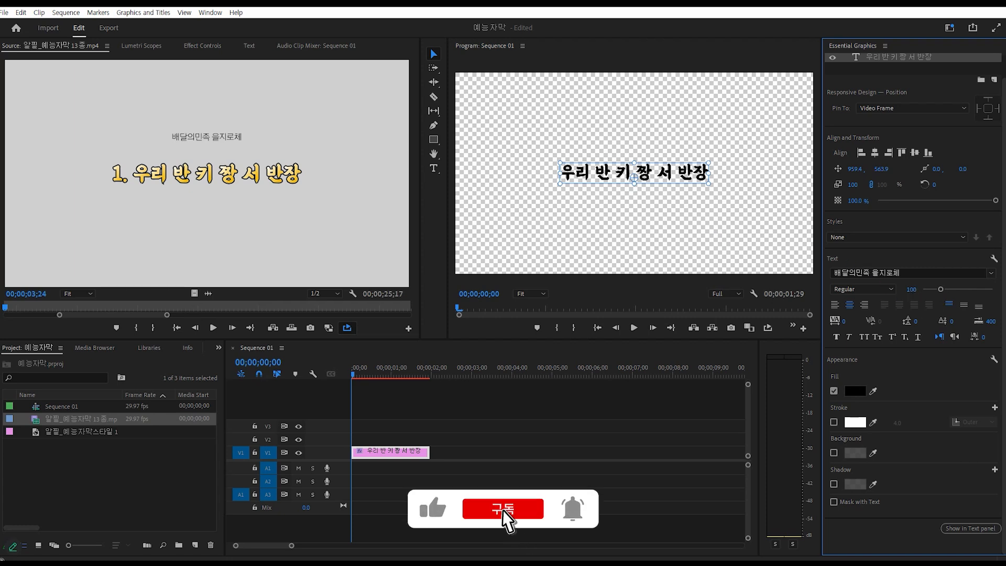
- Set the title's font size to 169 and its tracking to -14
{"action": "left_click_drag", "start_coordinate": [912, 289], "coordinate": [948, 290]}
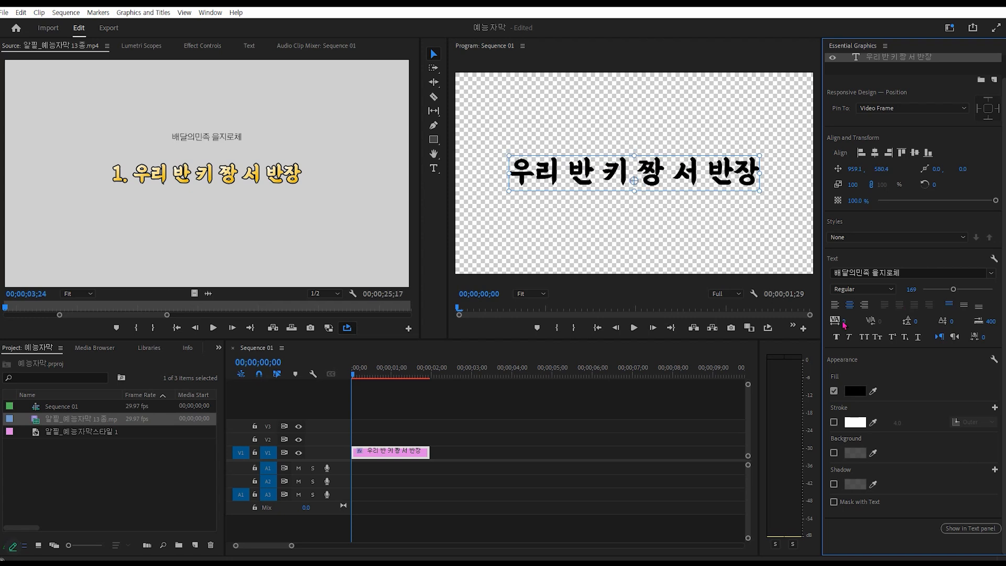
{"action": "mouse_move", "coordinate": [843, 324]}
{"action": "left_mouse_down"}
{"action": "mouse_move", "coordinate": [811, 324]}
{"action": "mouse_move", "coordinate": [919, 324]}
{"action": "mouse_move", "coordinate": [835, 324]}
{"action": "left_mouse_up"}
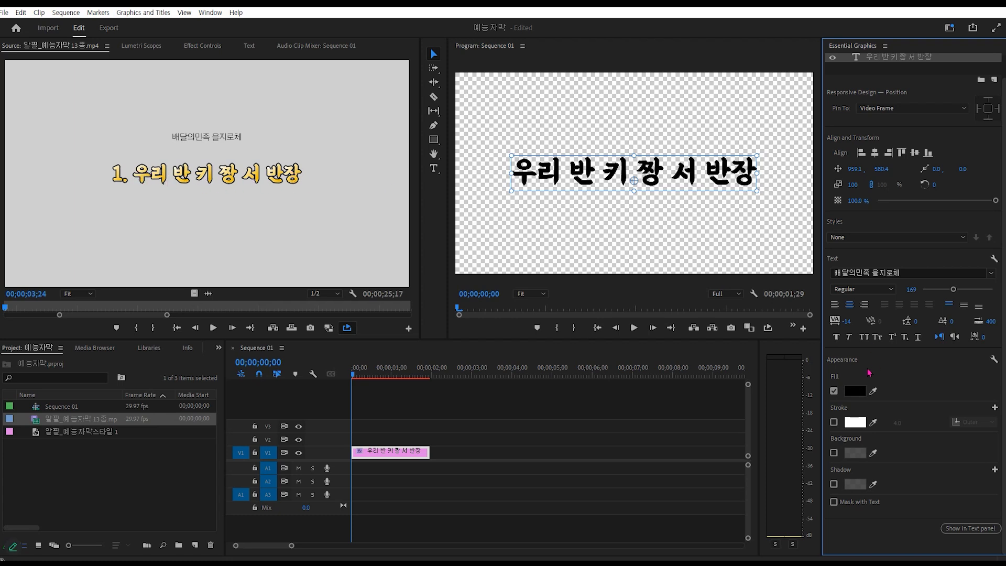
- Change the title's fill to a linear gradient and set its first colour stop to orange FFA800
{"action": "left_click", "coordinate": [910, 369]}
{"action": "left_click", "coordinate": [856, 395]}
{"action": "left_click_drag", "start_coordinate": [487, 195], "coordinate": [413, 248]}
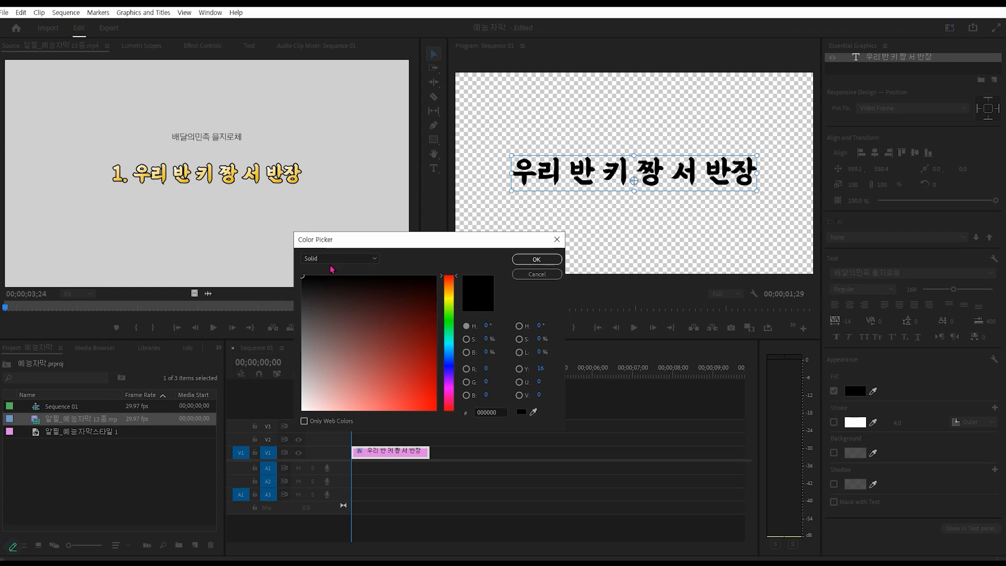
{"action": "left_click", "coordinate": [359, 260]}
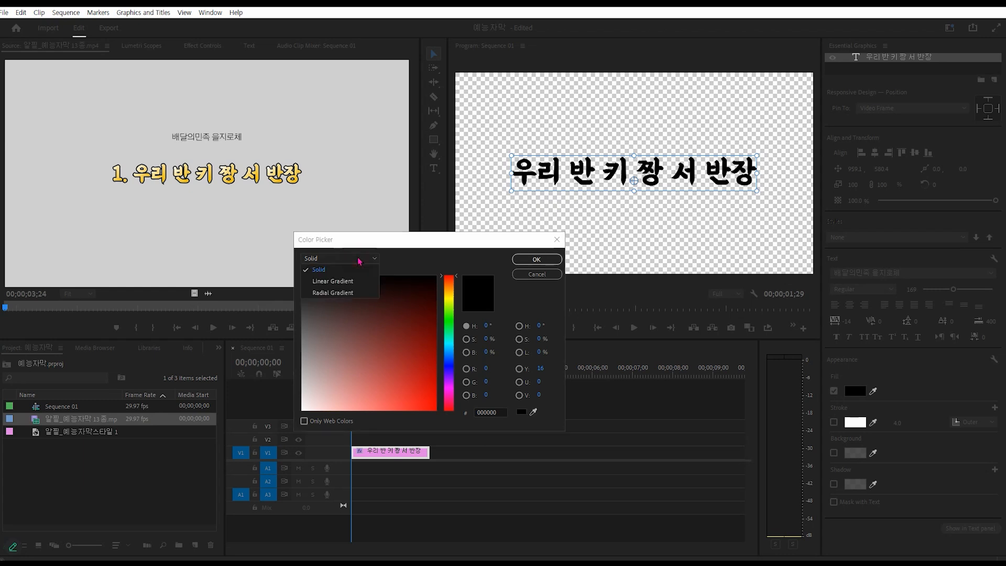
{"action": "left_click", "coordinate": [326, 286]}
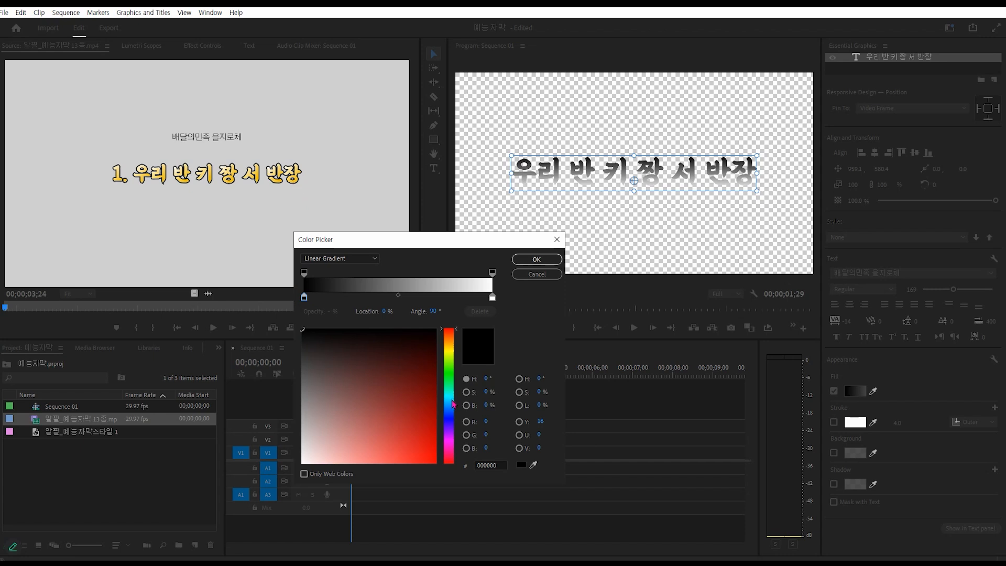
{"action": "left_click_drag", "start_coordinate": [453, 368], "coordinate": [455, 350]}
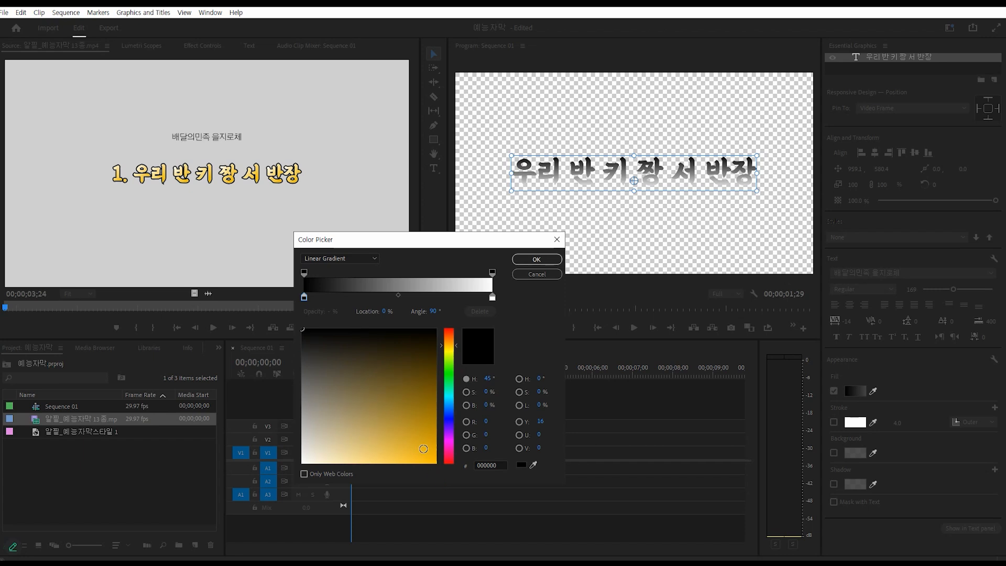
{"action": "left_click_drag", "start_coordinate": [432, 457], "coordinate": [440, 467]}
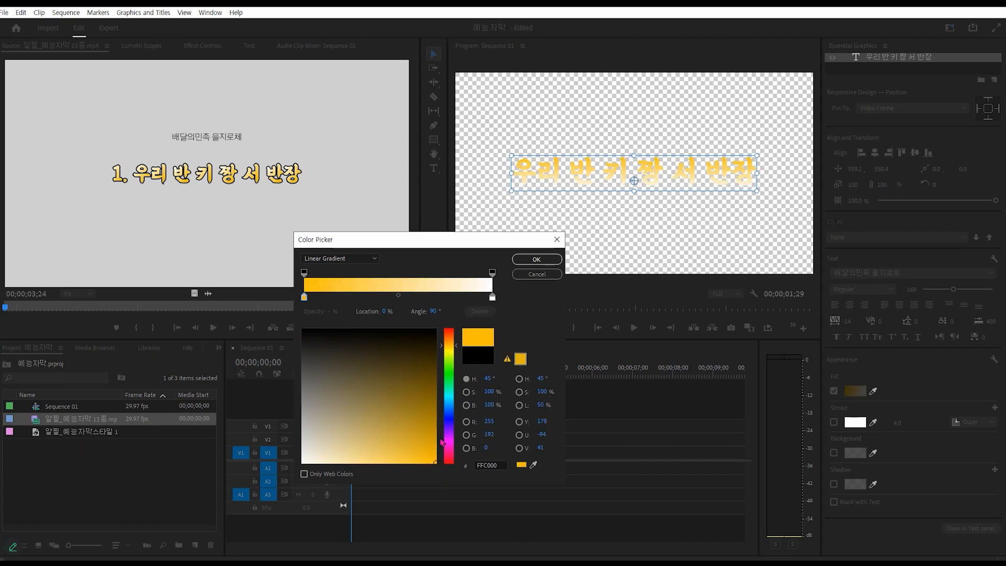
{"action": "left_click_drag", "start_coordinate": [442, 443], "coordinate": [442, 446]}
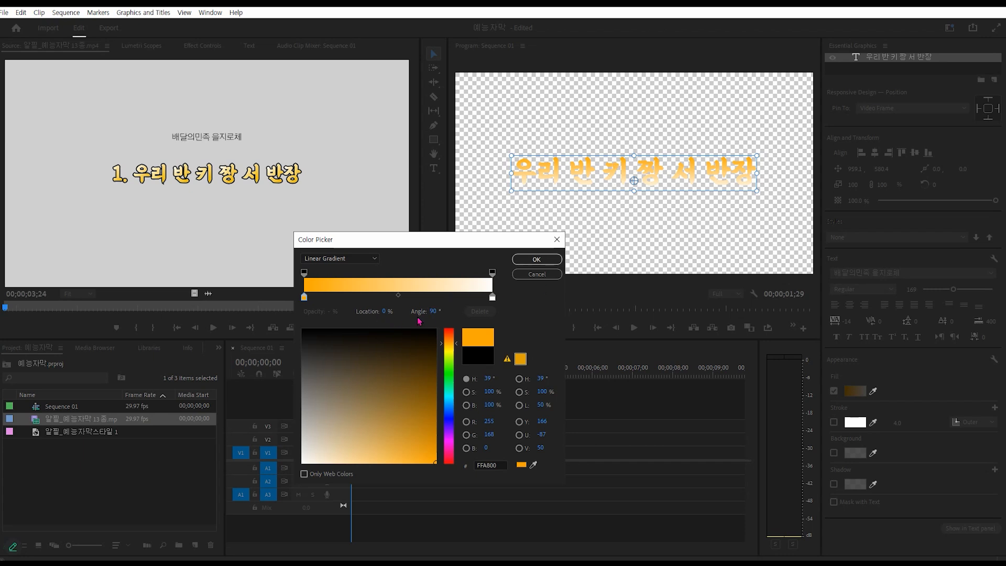
- Set the fill gradient's angle to 238° and apply the fill
{"action": "left_click", "coordinate": [434, 312]}
{"action": "left_click_drag", "start_coordinate": [440, 312], "coordinate": [517, 156]}
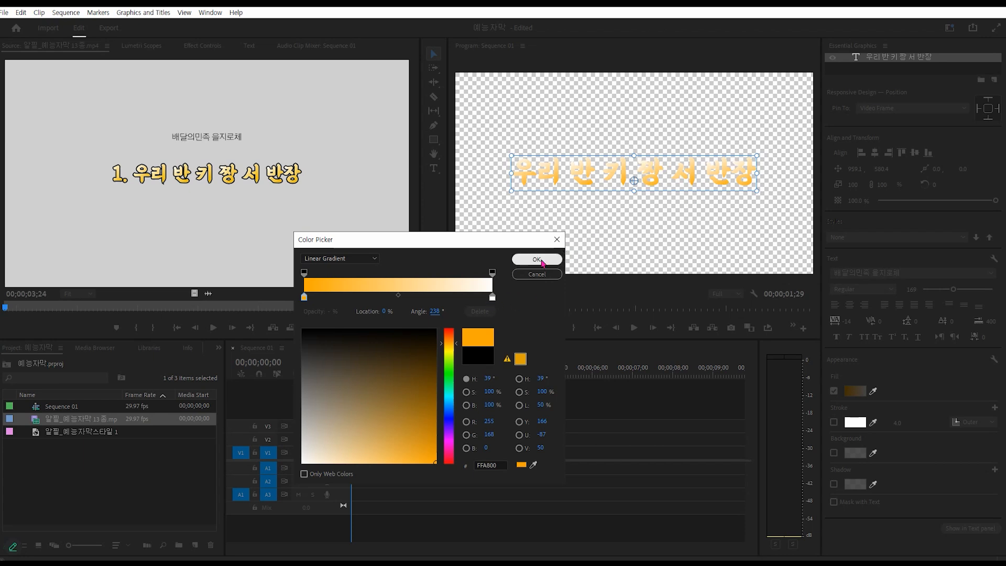
{"action": "left_click", "coordinate": [535, 262]}
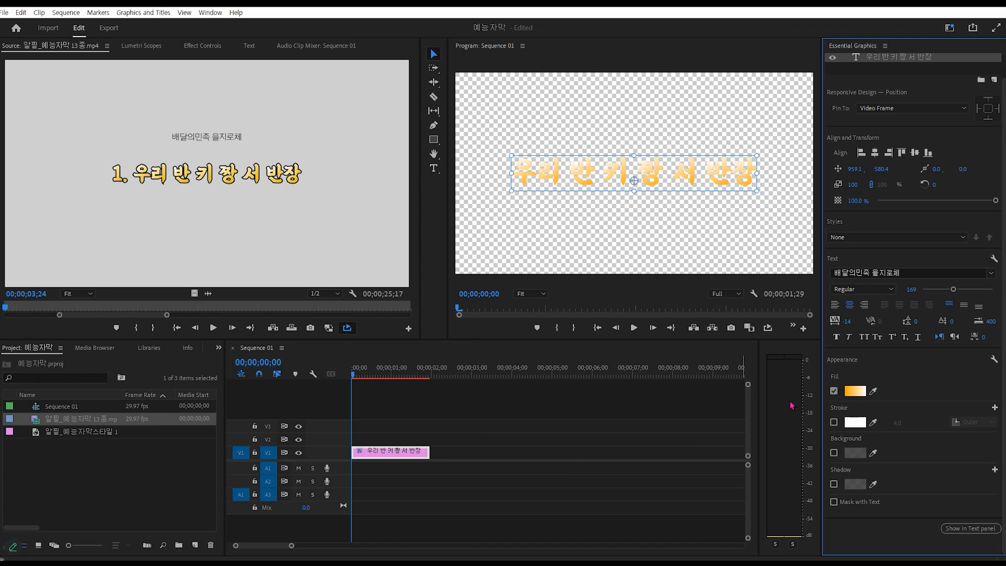
- Enable the title's stroke, colour it black (000000) and set its width to 8.0
{"action": "left_click", "coordinate": [834, 422]}
{"action": "left_click", "coordinate": [855, 422]}
{"action": "left_click_drag", "start_coordinate": [326, 286], "coordinate": [302, 276]}
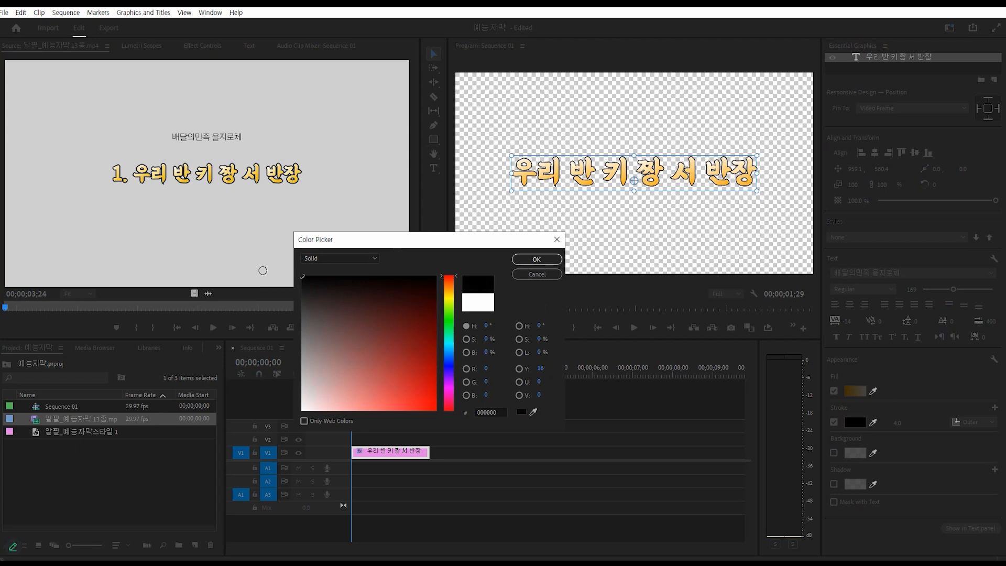
{"action": "key", "text": "Return"}
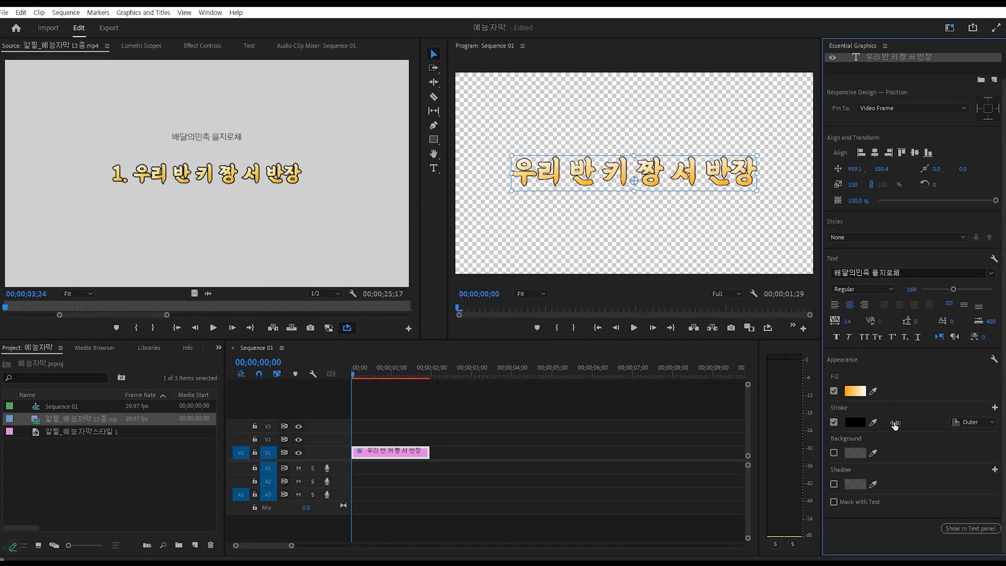
{"action": "left_click_drag", "start_coordinate": [897, 424], "coordinate": [900, 424]}
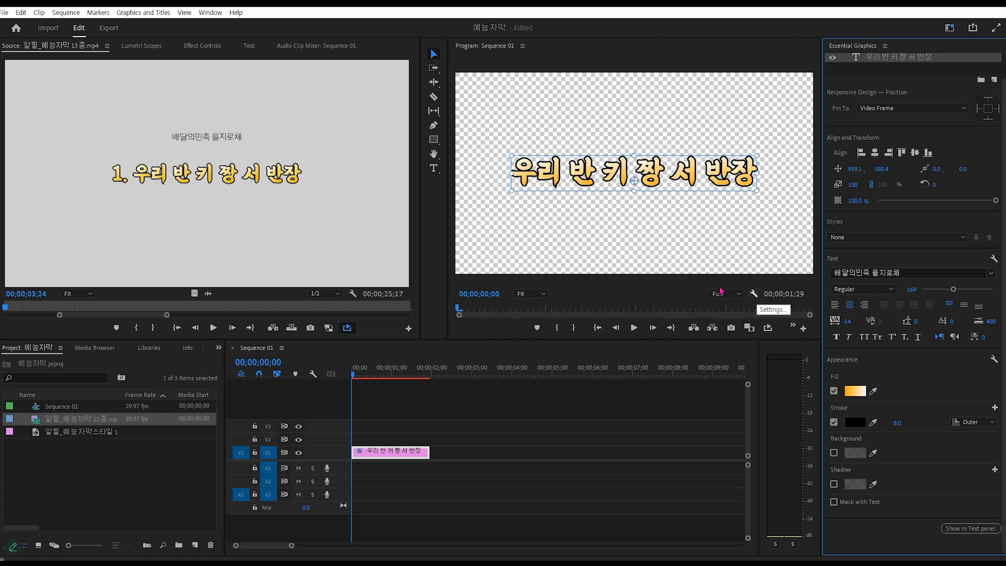
- Turn the program monitor's transparency grid off to check the title on black, and turn it back on
{"action": "left_click", "coordinate": [754, 295]}
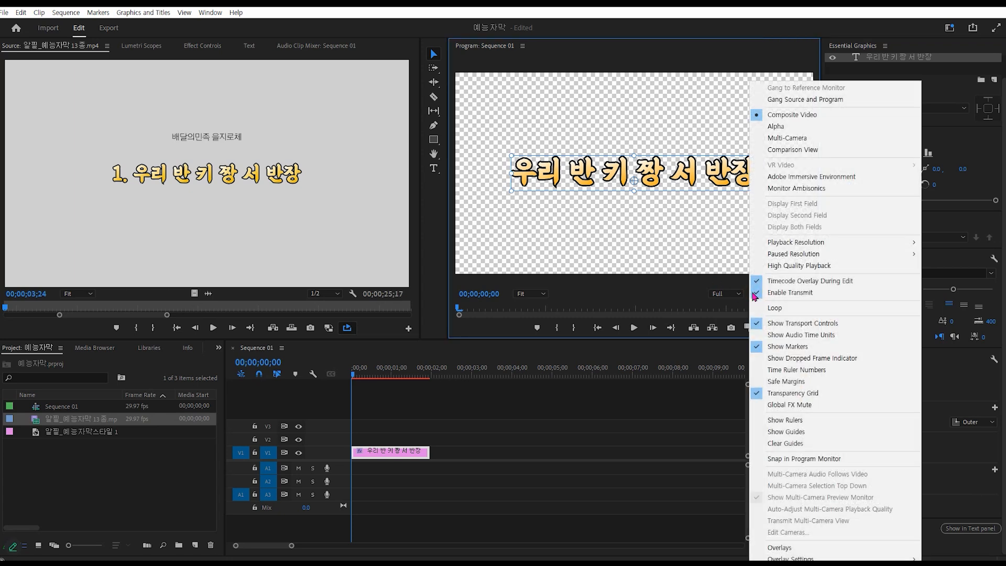
{"action": "left_click", "coordinate": [819, 399]}
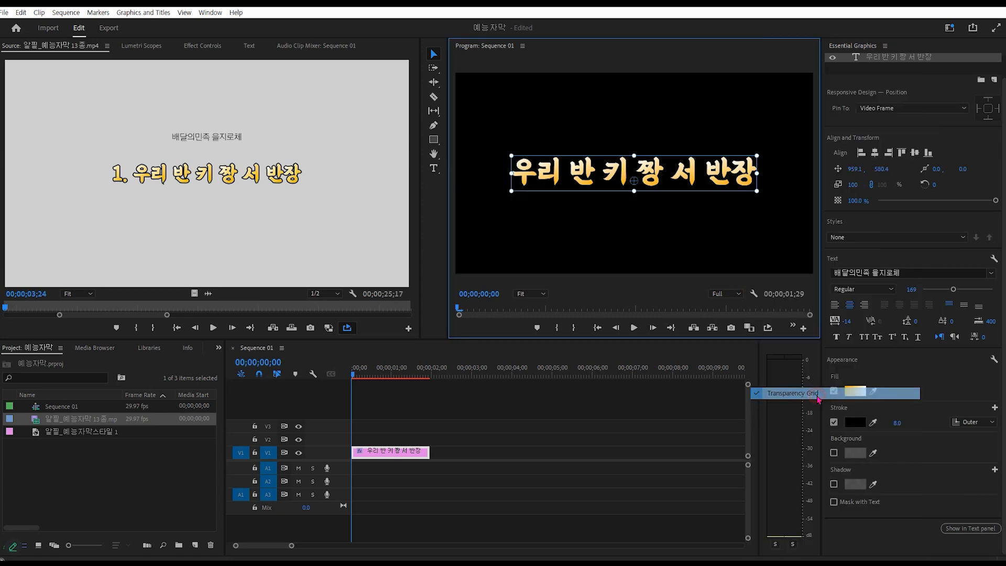
{"action": "left_click", "coordinate": [754, 295]}
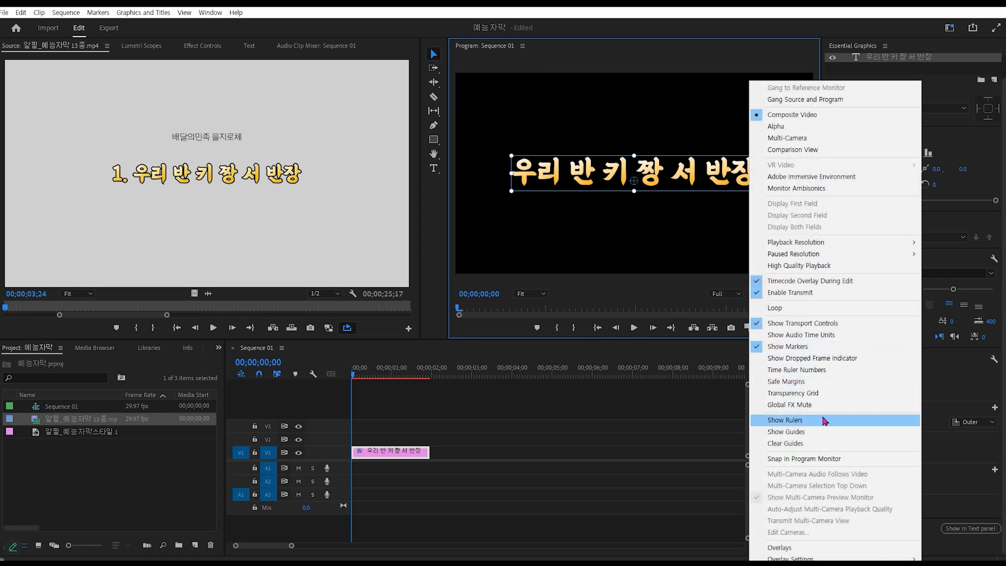
{"action": "left_click", "coordinate": [827, 393]}
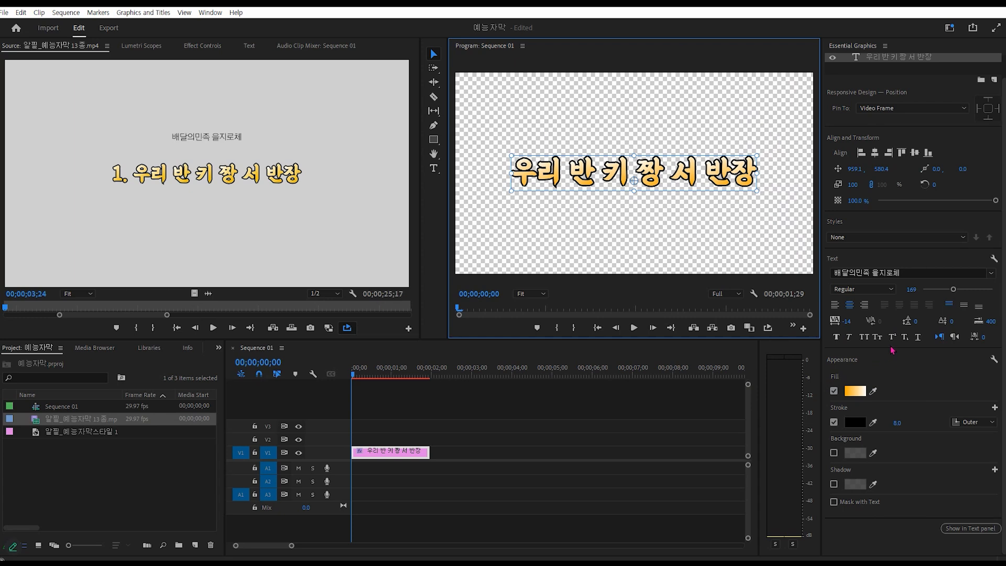
{"action": "left_click", "coordinate": [912, 390]}
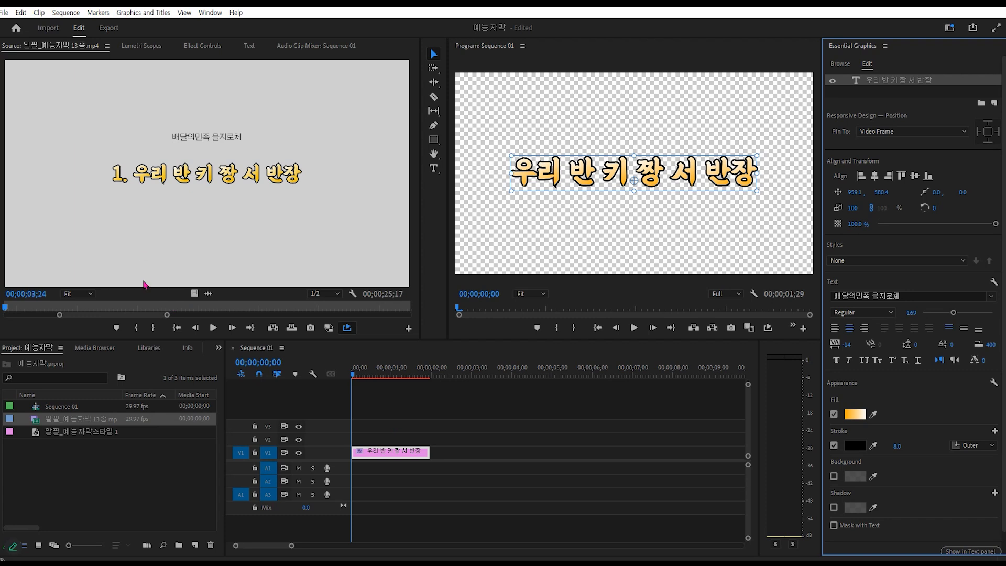
- Bring up the effects library and look through its caption motion presets
{"action": "left_click_drag", "start_coordinate": [6, 313], "coordinate": [105, 312]}
{"action": "left_click", "coordinate": [218, 348]}
{"action": "left_click", "coordinate": [231, 372]}
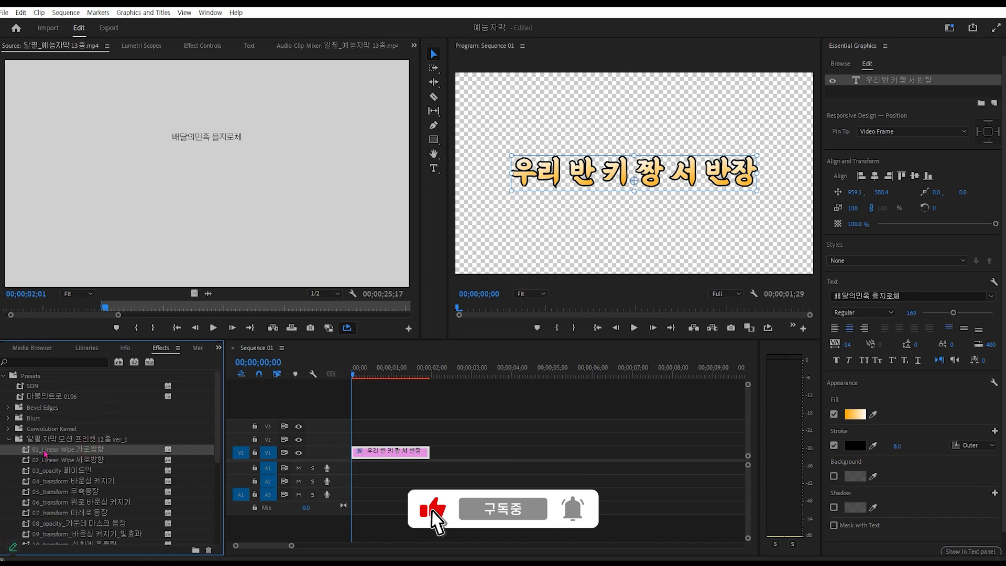
{"action": "scroll", "coordinate": [45, 454], "scroll_direction": "down", "scroll_amount": 1}
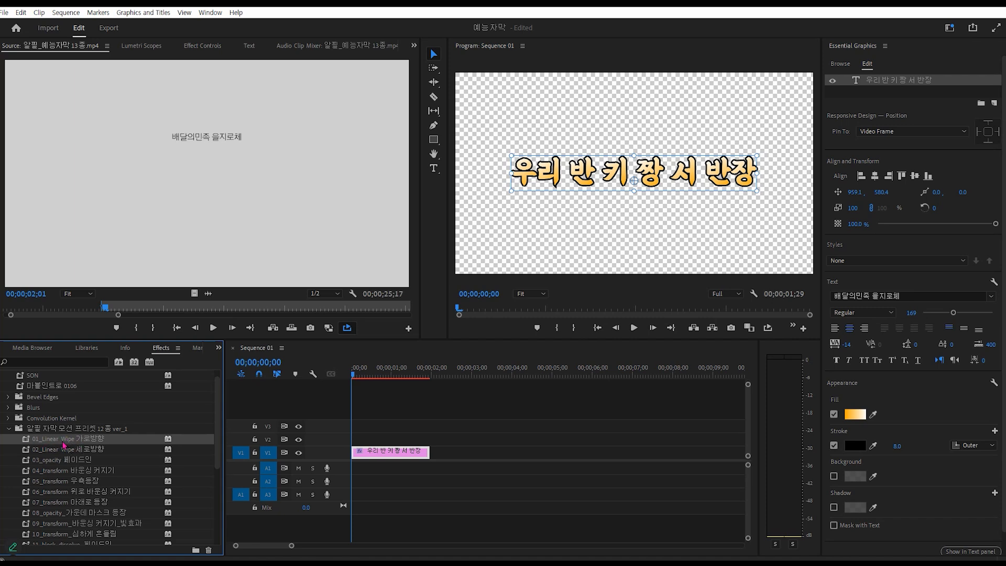
{"action": "scroll", "coordinate": [24, 407], "scroll_direction": "up", "scroll_amount": 1}
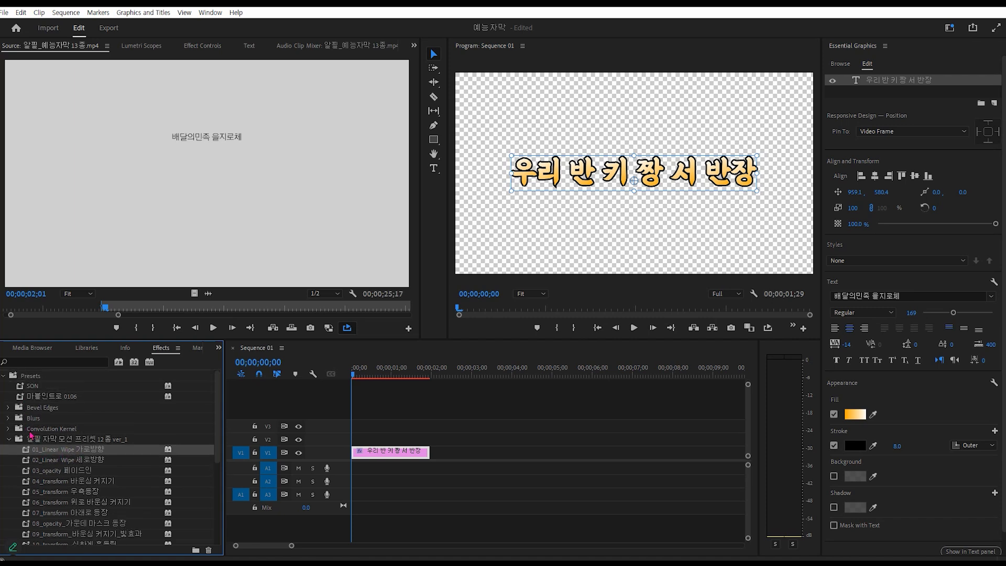
{"action": "scroll", "coordinate": [31, 434], "scroll_direction": "down", "scroll_amount": 5}
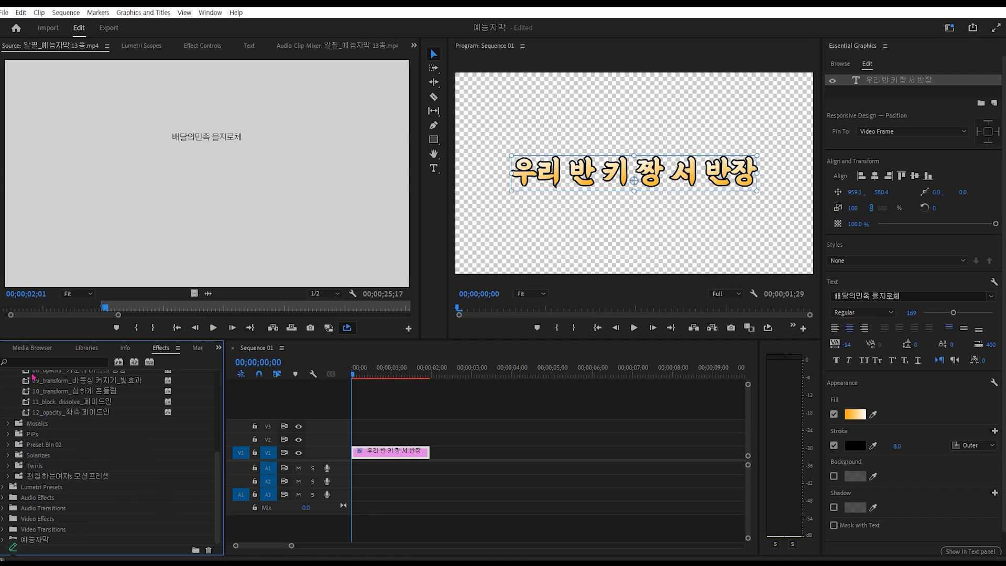
- Search the effects for "linear", apply the Linear Wipe video effect to the title clip, and enlarge track V1
{"action": "left_click", "coordinate": [52, 362]}
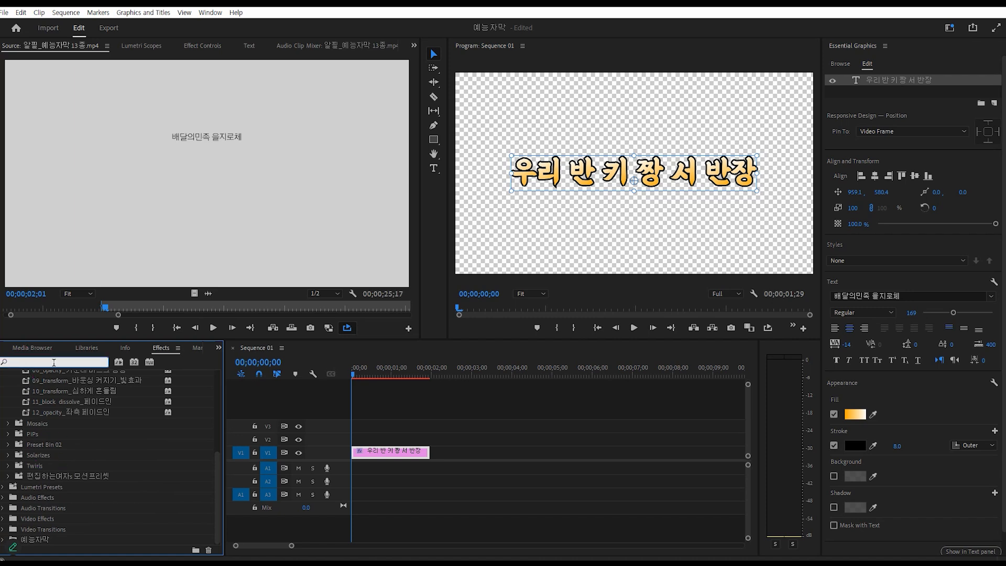
{"action": "type", "text": "ㅣ"}
{"action": "type", "text": "ㅑㅜㄷ"}
{"action": "type", "text": "inear"}
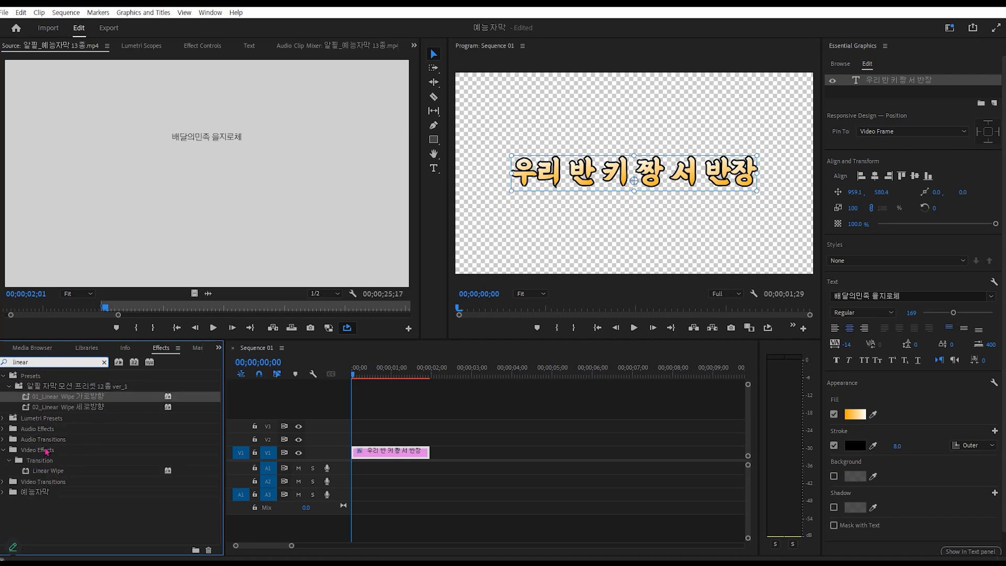
{"action": "left_click", "coordinate": [47, 471]}
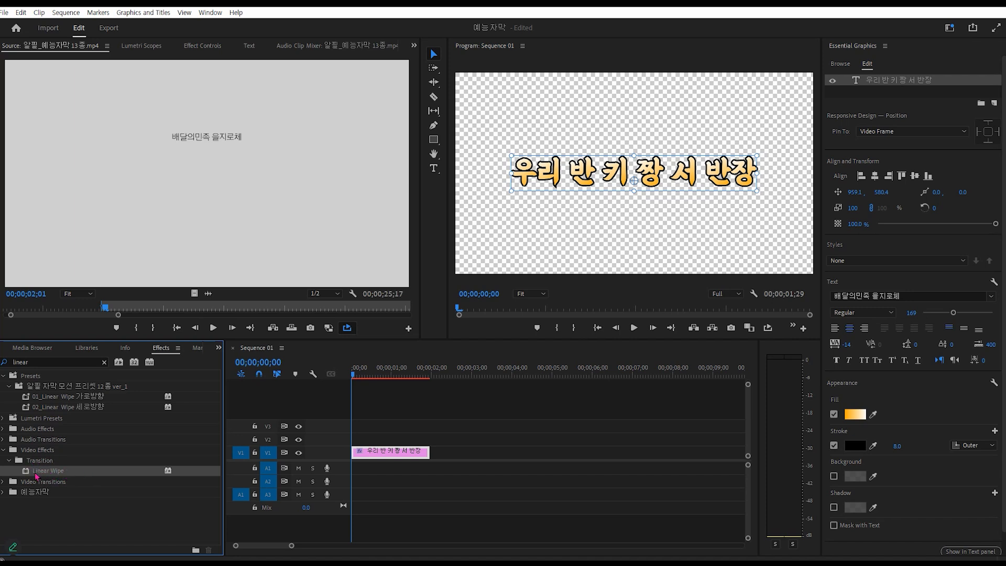
{"action": "left_click_drag", "start_coordinate": [26, 473], "coordinate": [367, 453]}
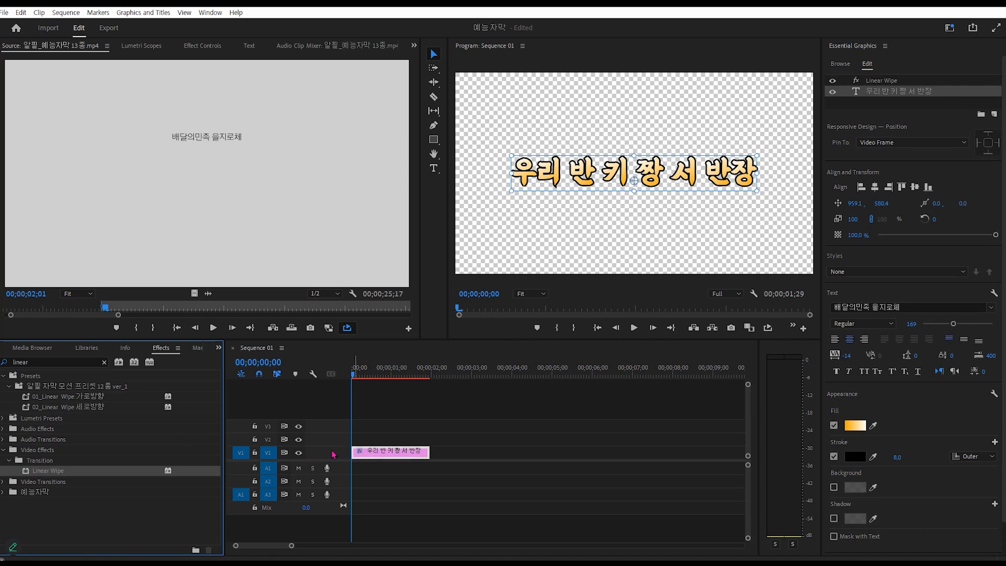
{"action": "double_click", "coordinate": [333, 454]}
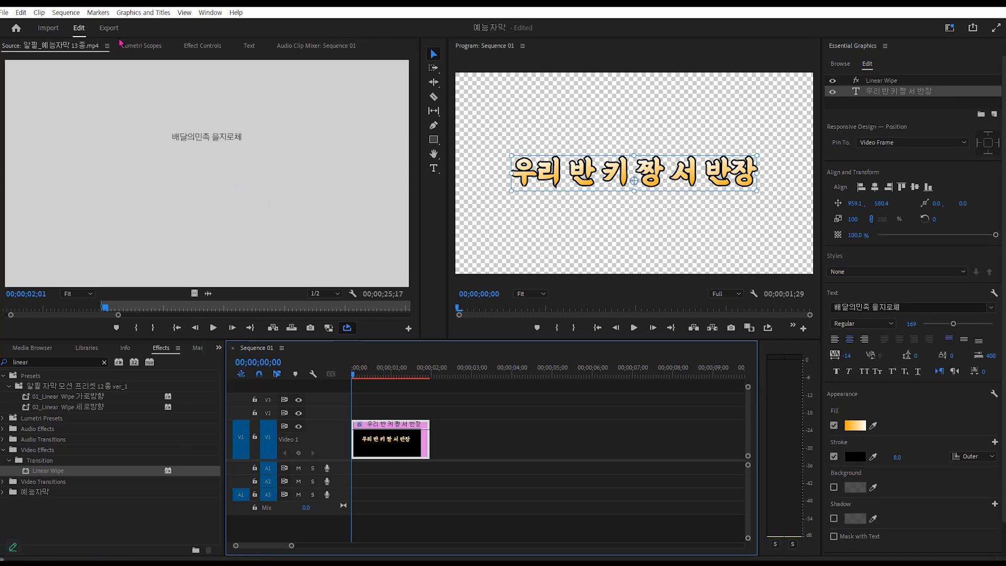
- Test the Linear Wipe's transition completion on the title and set its wipe angle to 270°
{"action": "left_click", "coordinate": [200, 46]}
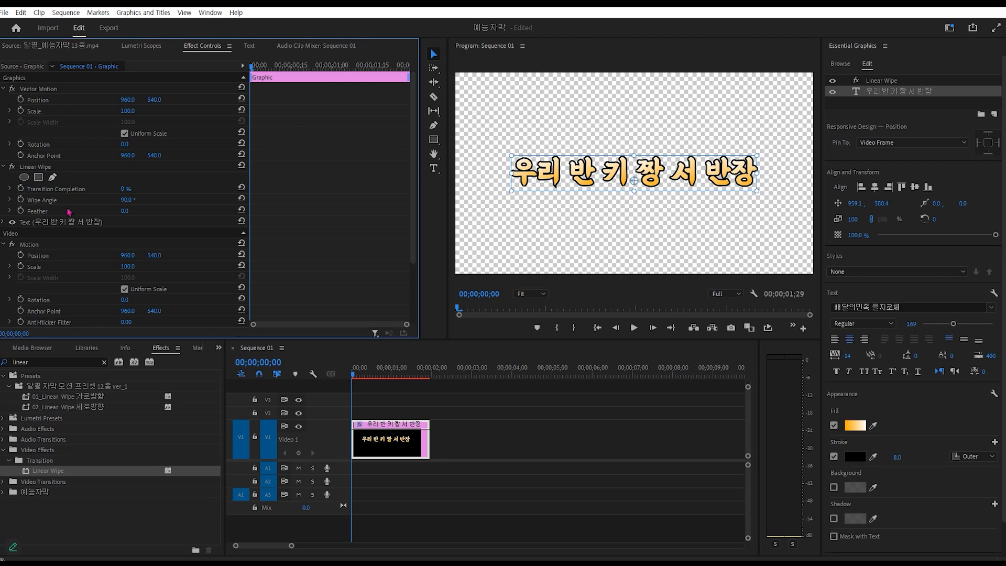
{"action": "left_click", "coordinate": [44, 165]}
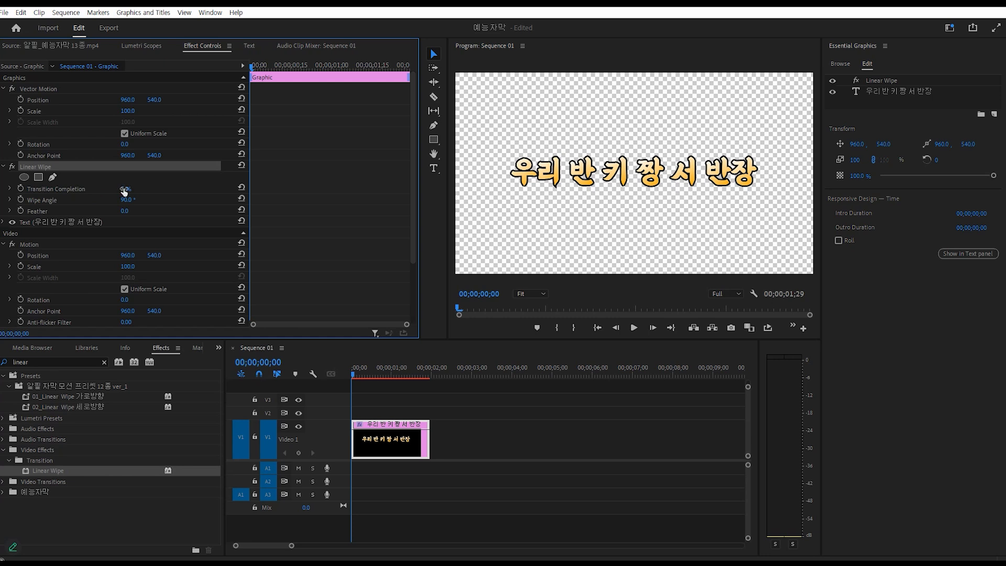
{"action": "left_click_drag", "start_coordinate": [127, 188], "coordinate": [152, 189]}
{"action": "left_click_drag", "start_coordinate": [171, 189], "coordinate": [124, 189]}
{"action": "left_click_drag", "start_coordinate": [156, 189], "coordinate": [125, 189]}
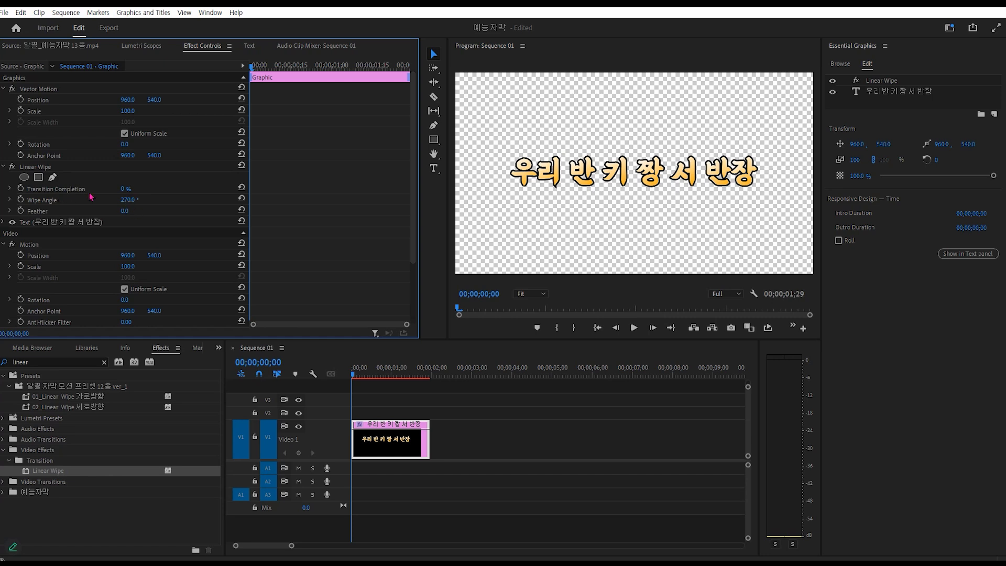
- Keyframe the Linear Wipe's transition completion from 100% at 00;00;00;00 to 0% at 00;00;00;15
{"action": "left_click_drag", "start_coordinate": [126, 189], "coordinate": [176, 189]}
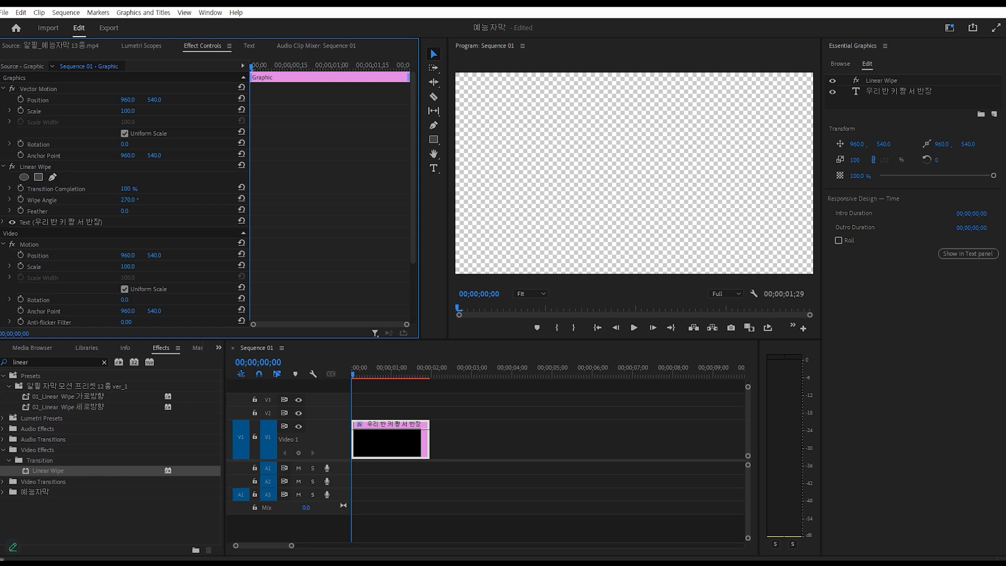
{"action": "mouse_move", "coordinate": [173, 189]}
{"action": "left_mouse_down"}
{"action": "mouse_move", "coordinate": [140, 189]}
{"action": "mouse_move", "coordinate": [173, 189]}
{"action": "left_mouse_up"}
{"action": "left_click", "coordinate": [21, 189]}
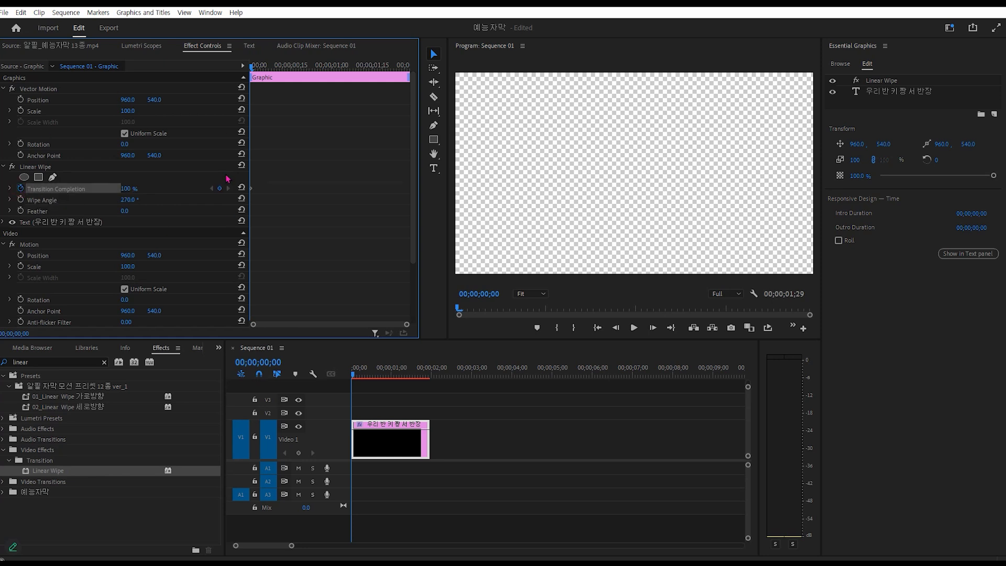
{"action": "left_click_drag", "start_coordinate": [251, 67], "coordinate": [292, 79]}
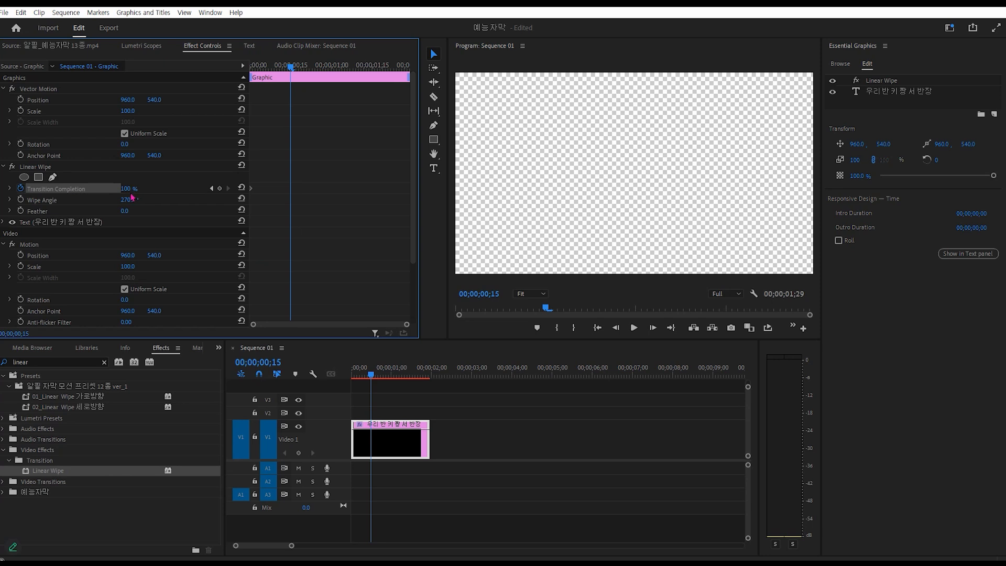
{"action": "left_click_drag", "start_coordinate": [129, 188], "coordinate": [79, 188]}
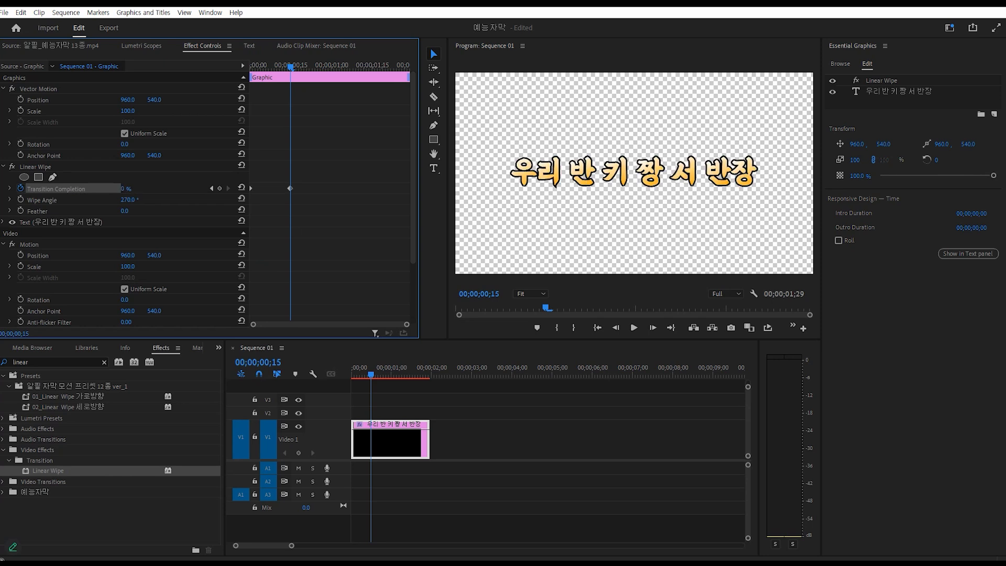
- Play back the title's wipe animation with loop playback turned on
{"action": "key", "text": "space"}
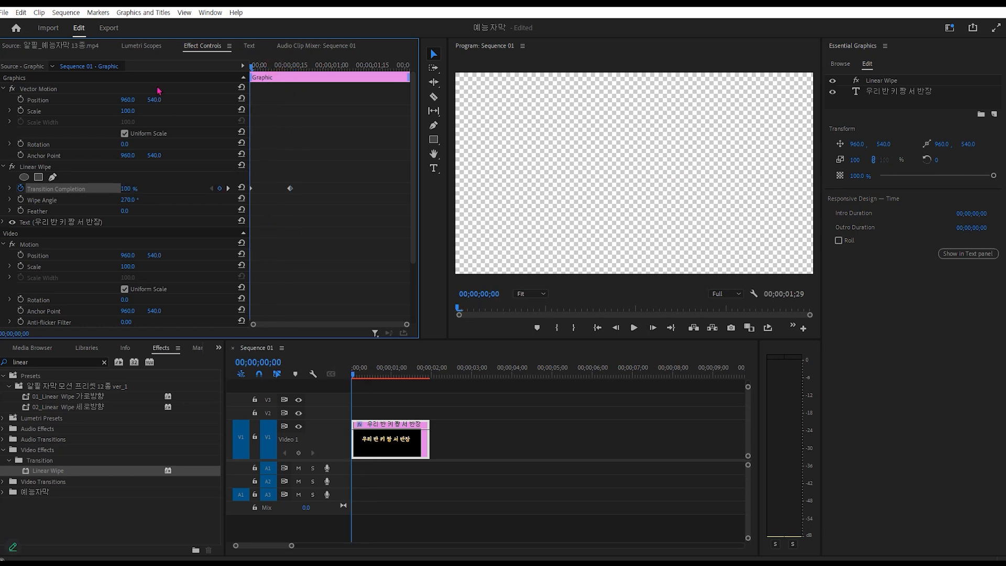
{"action": "left_click", "coordinate": [768, 327]}
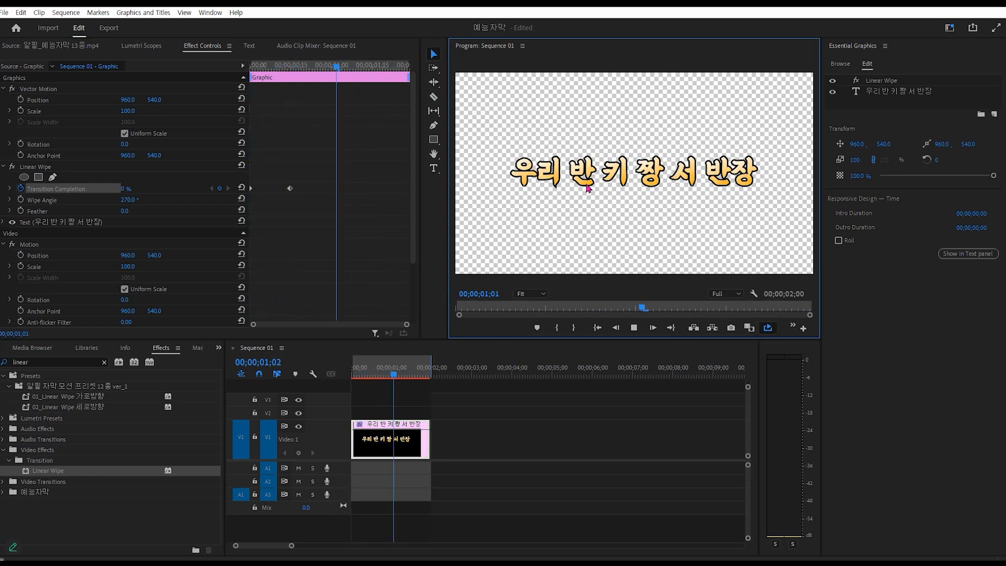
{"action": "key", "text": "space"}
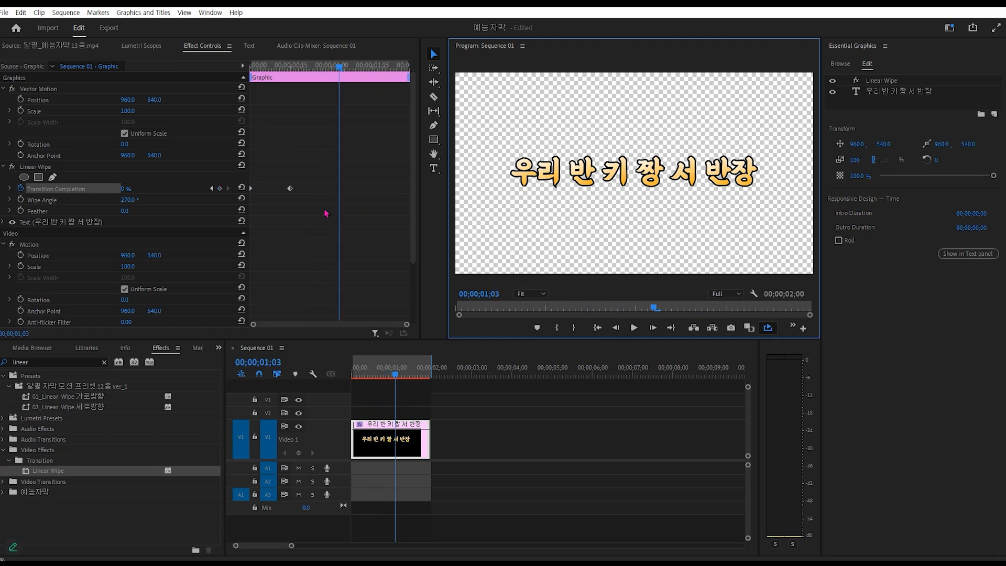
- Apply Ease In to both transition completion keyframes and play the sequence
{"action": "left_click", "coordinate": [78, 192]}
{"action": "right_click", "coordinate": [290, 190]}
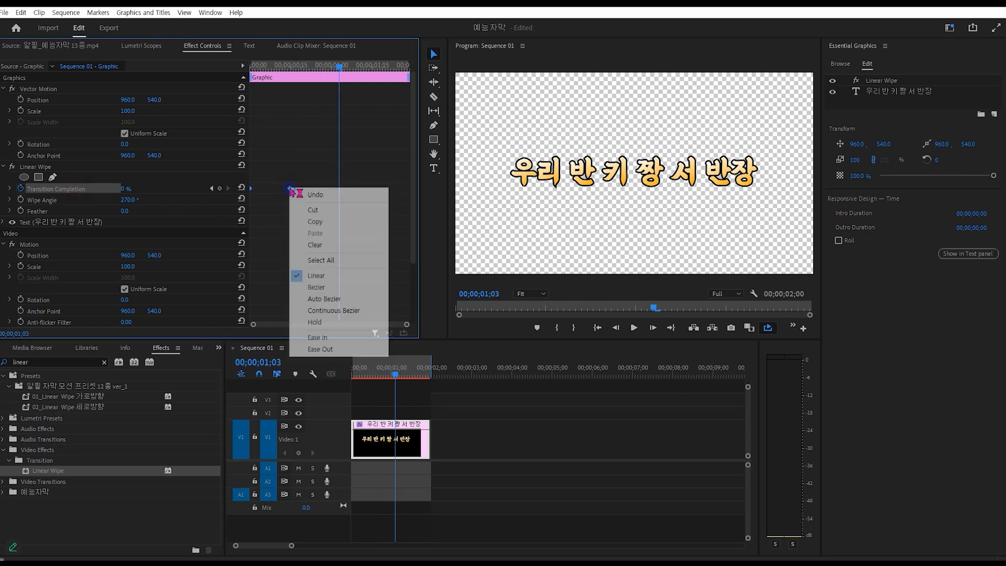
{"action": "left_click", "coordinate": [318, 338]}
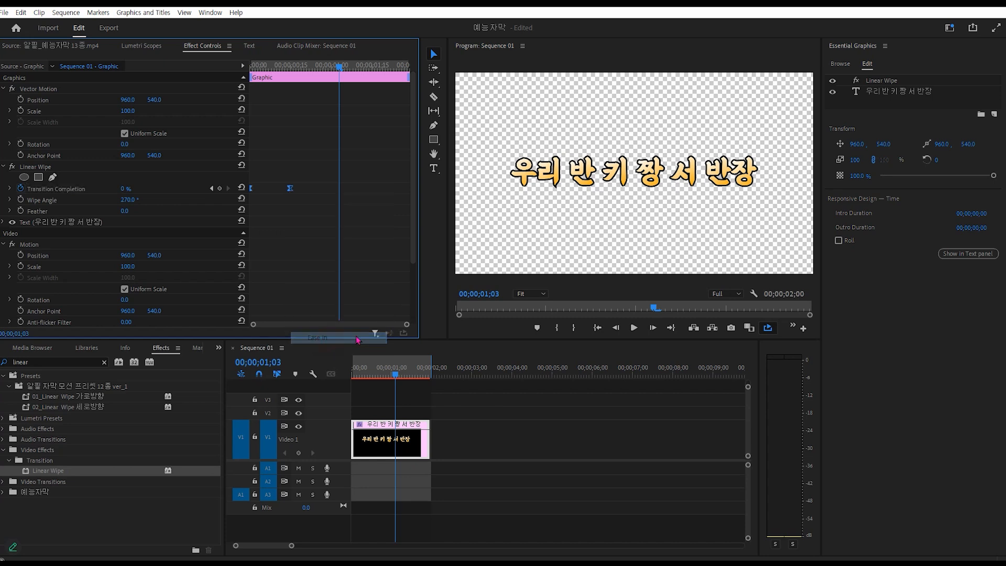
{"action": "key", "text": "space"}
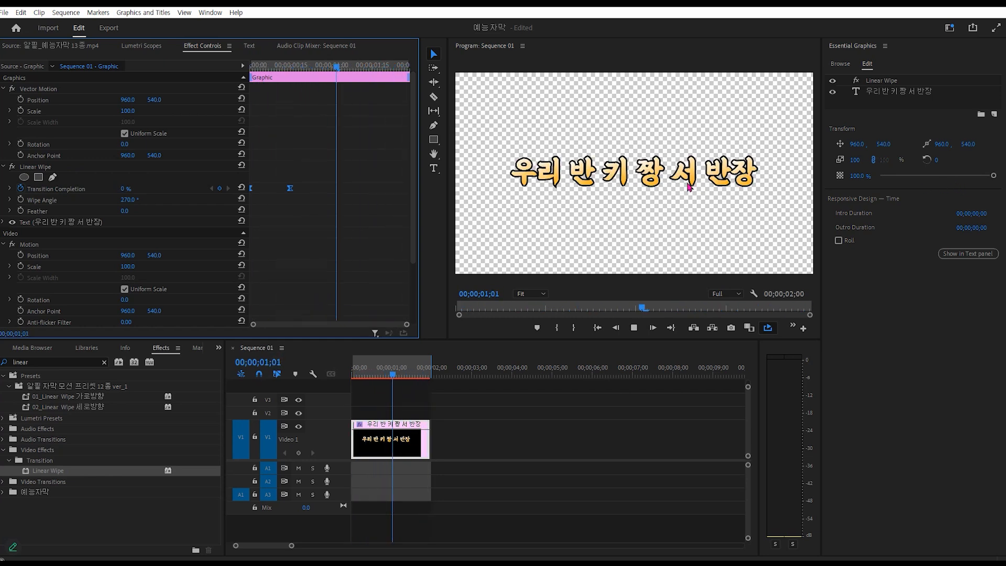
- Set the Linear Wipe's feather to 312 with the title partly revealed, and preview the softened wipe
{"action": "left_click_drag", "start_coordinate": [292, 70], "coordinate": [266, 79]}
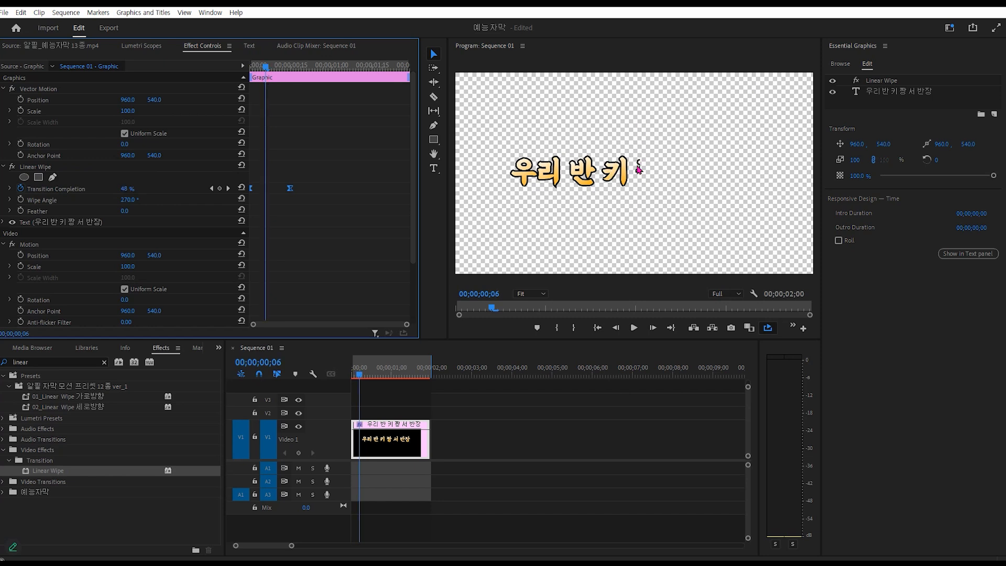
{"action": "left_click_drag", "start_coordinate": [268, 72], "coordinate": [267, 74]}
{"action": "left_click_drag", "start_coordinate": [331, 62], "coordinate": [205, 78]}
{"action": "key", "text": "space"}
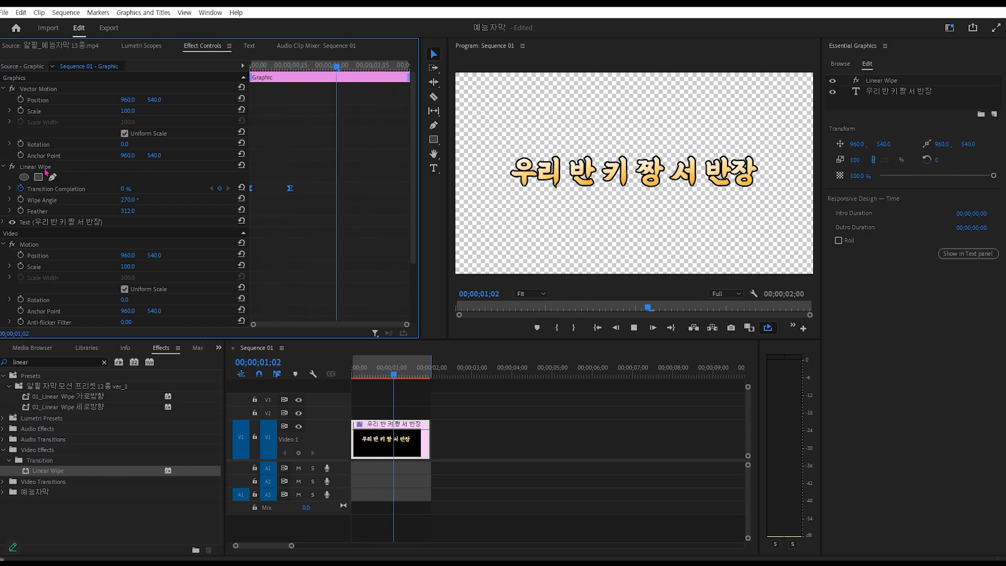
{"action": "key", "text": "space"}
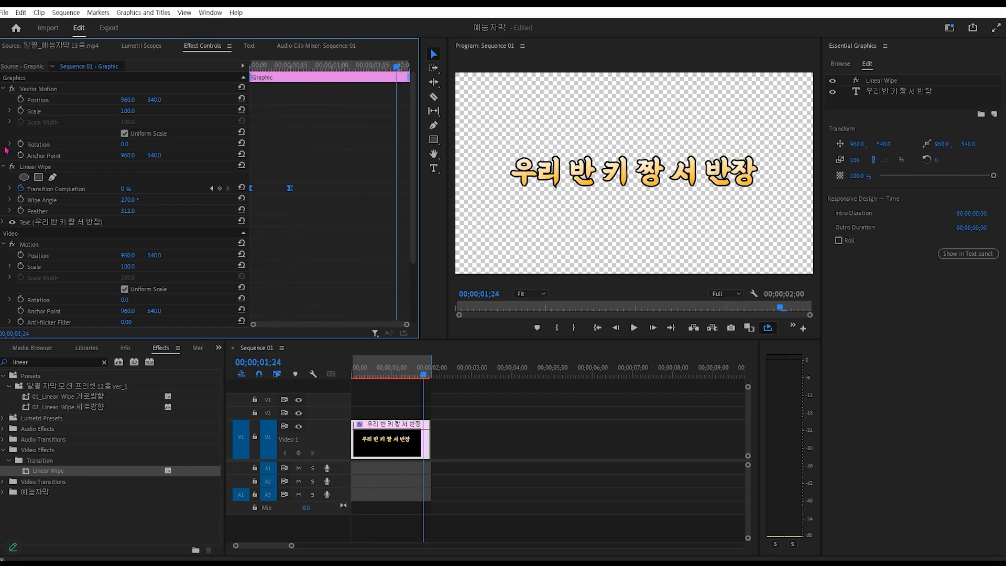
{"action": "left_click", "coordinate": [34, 168]}
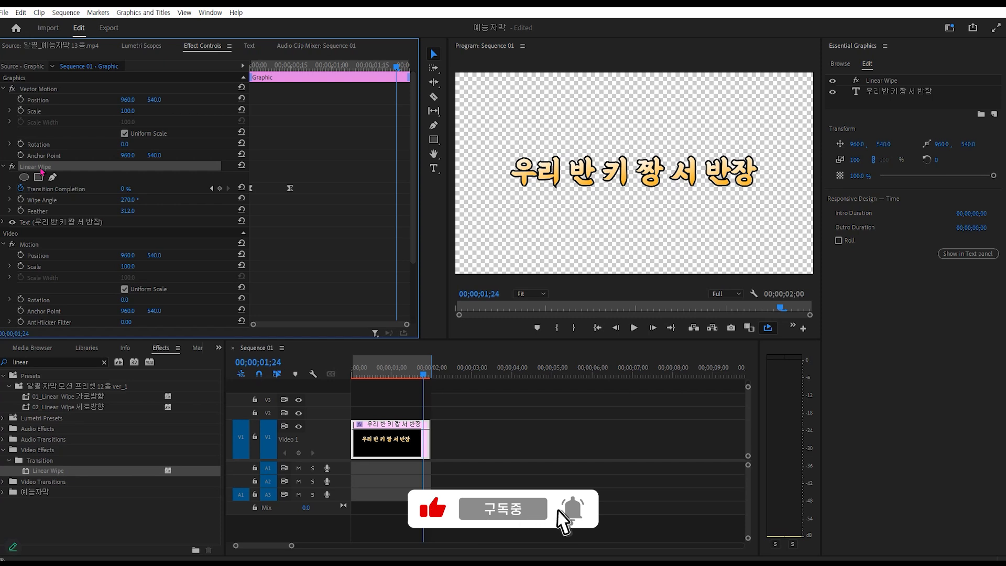
{"action": "right_click", "coordinate": [41, 170]}
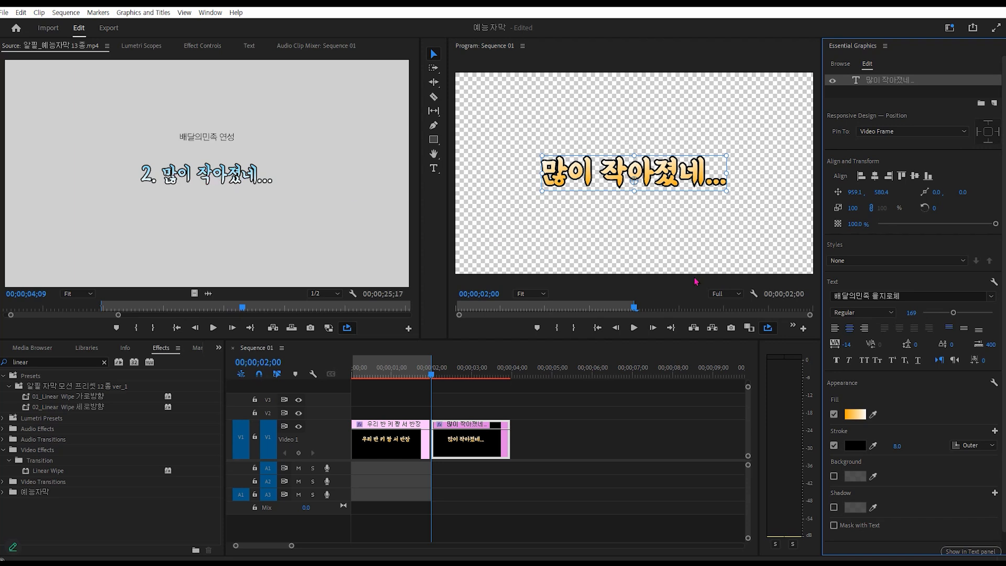
- Recolor the first stop of the second caption's fill gradient from orange to cyan 00DEFF
{"action": "left_click", "coordinate": [855, 415]}
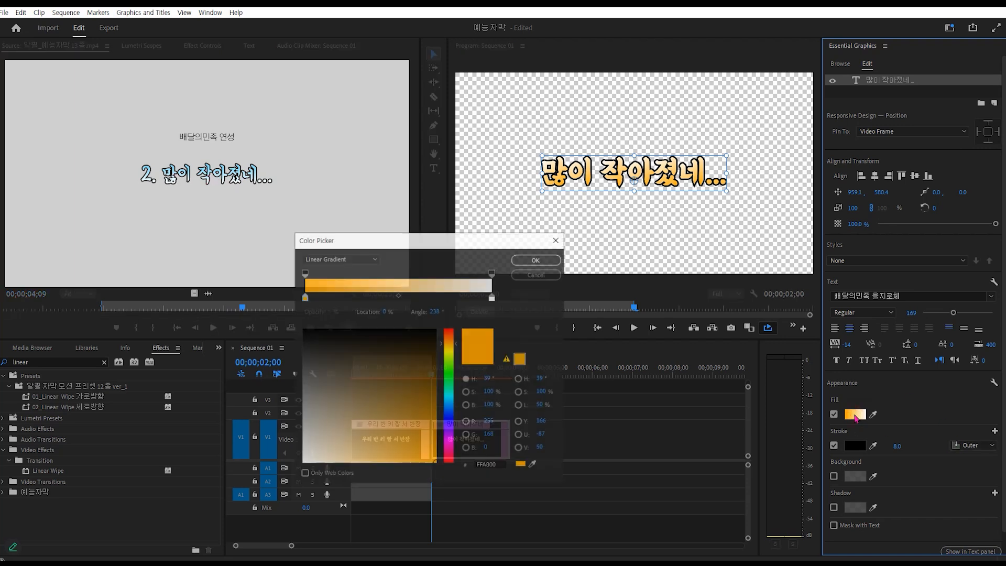
{"action": "left_click", "coordinate": [305, 298]}
{"action": "left_click_drag", "start_coordinate": [449, 392], "coordinate": [452, 400]}
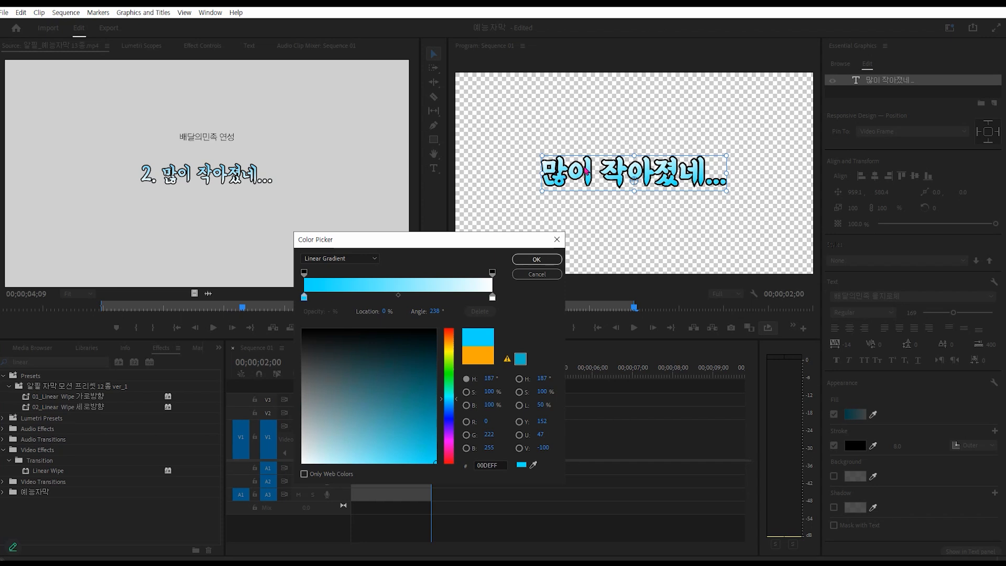
- Set the caption's gradient angle to 90° and move the color midpoint to about 26%
{"action": "left_click_drag", "start_coordinate": [431, 314], "coordinate": [364, 302]}
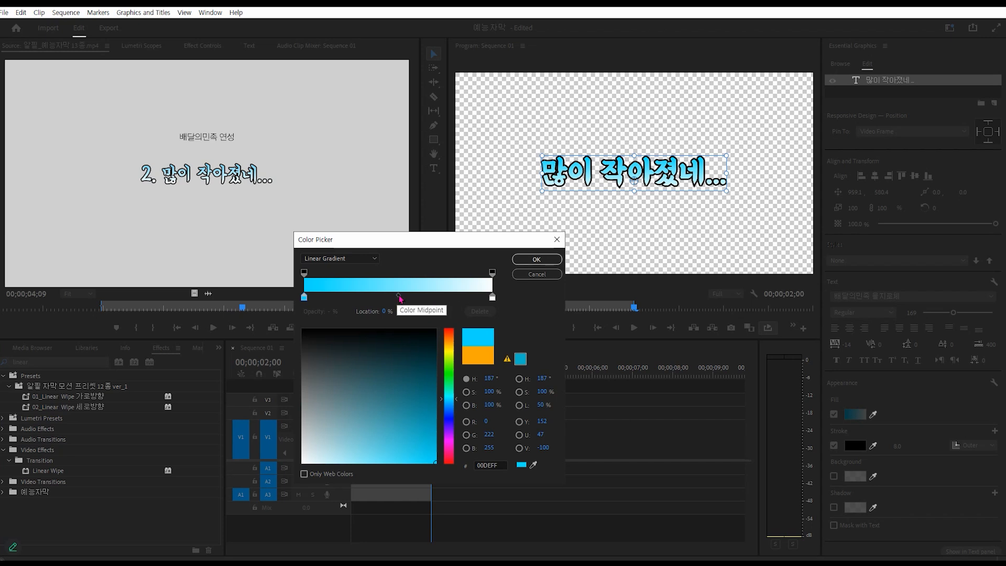
{"action": "left_click_drag", "start_coordinate": [395, 297], "coordinate": [361, 298]}
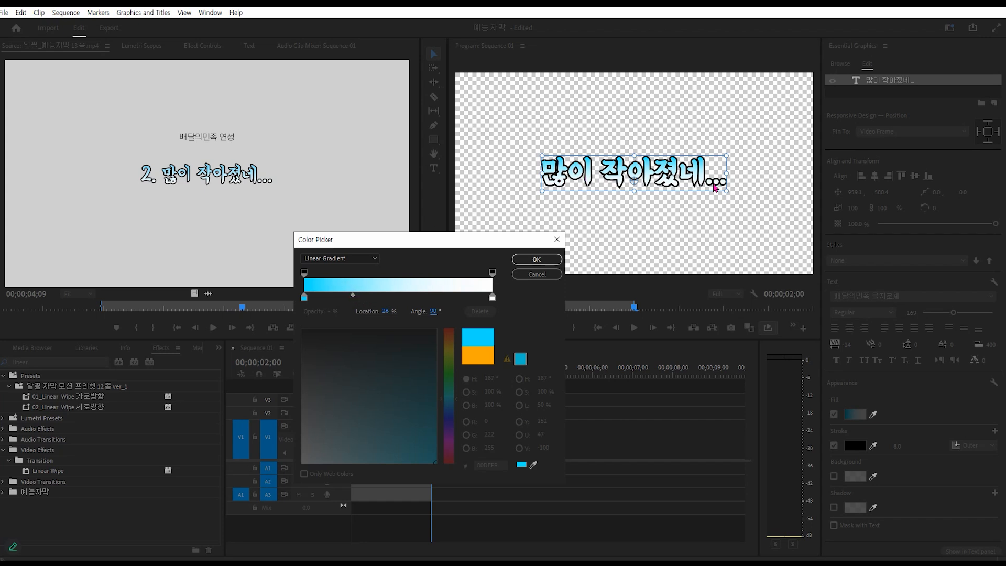
{"action": "mouse_move", "coordinate": [351, 297]}
{"action": "left_mouse_down"}
{"action": "mouse_move", "coordinate": [471, 297]}
{"action": "mouse_move", "coordinate": [348, 295]}
{"action": "left_mouse_up"}
{"action": "left_click_drag", "start_coordinate": [348, 300], "coordinate": [352, 300]}
- Add a green 48FF00 color stop at 48% in the gradient and shift both midpoints toward it, the second one to 26%
{"action": "left_click", "coordinate": [387, 297]}
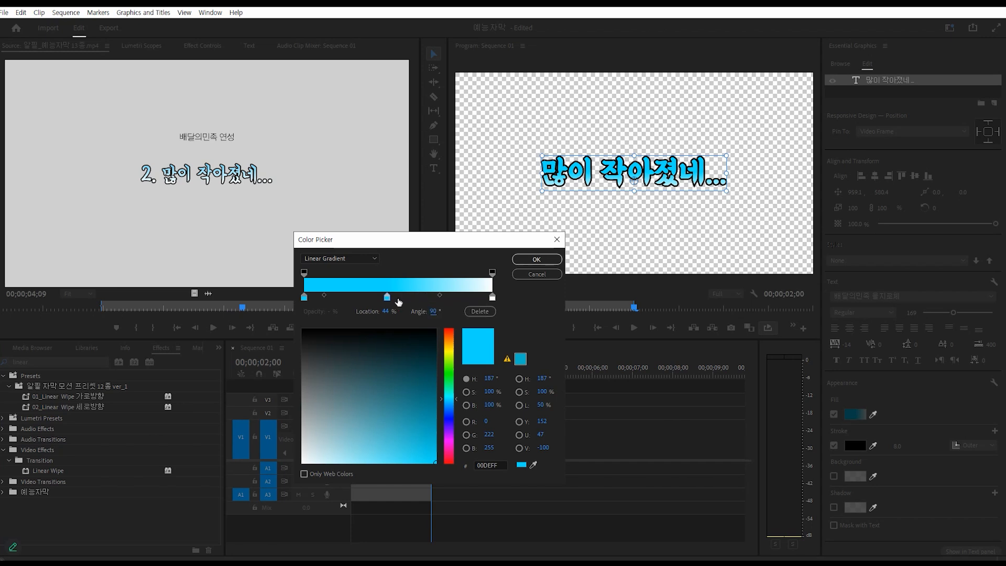
{"action": "left_click_drag", "start_coordinate": [388, 298], "coordinate": [396, 298]}
{"action": "left_click_drag", "start_coordinate": [457, 399], "coordinate": [457, 371]}
{"action": "left_click_drag", "start_coordinate": [328, 295], "coordinate": [361, 296]}
{"action": "left_click", "coordinate": [395, 298]}
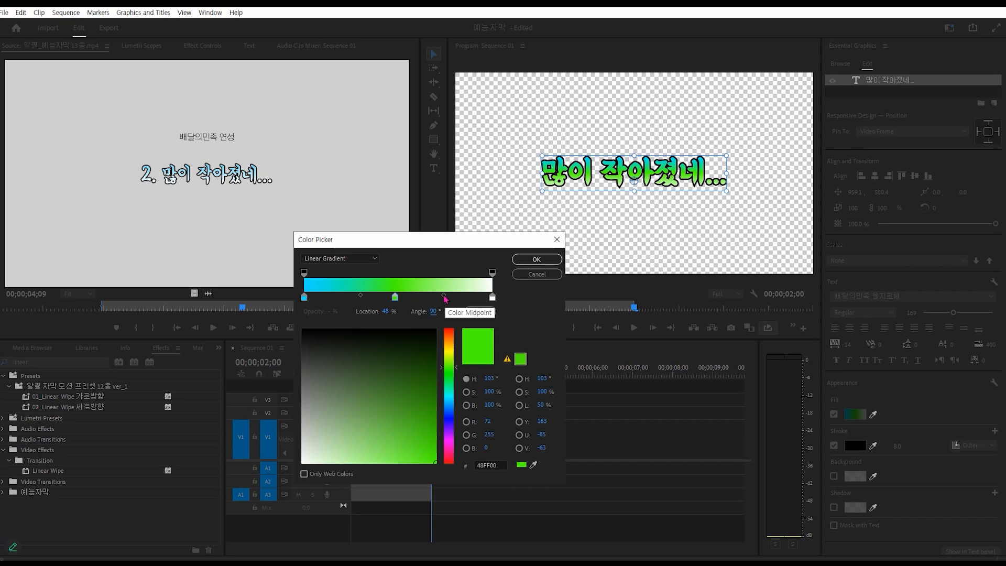
{"action": "left_click_drag", "start_coordinate": [444, 297], "coordinate": [421, 297]}
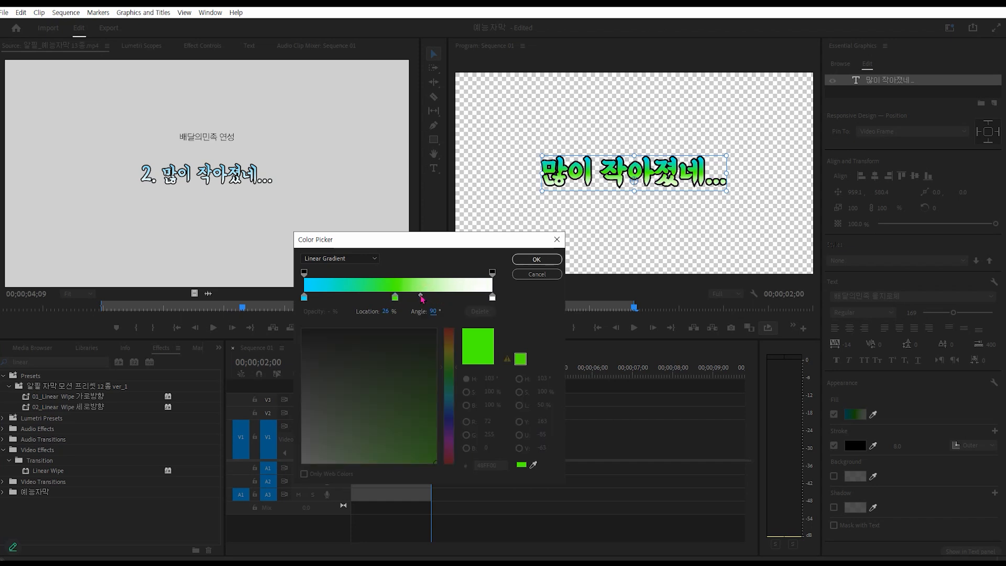
- Remove the middle stop from the gradient, add a green stop again near the middle, and apply the fill
{"action": "left_click", "coordinate": [364, 298]}
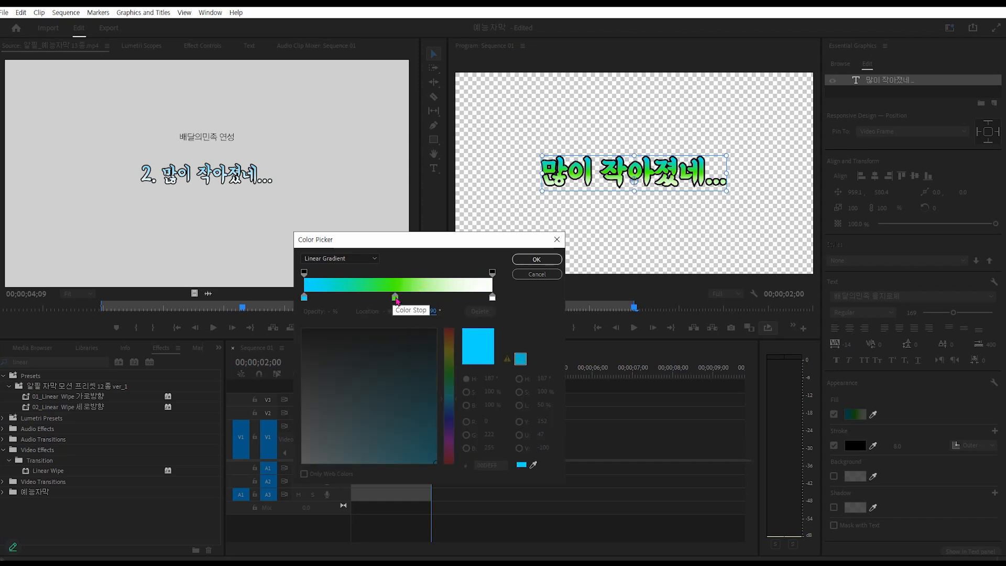
{"action": "left_click_drag", "start_coordinate": [395, 298], "coordinate": [416, 400]}
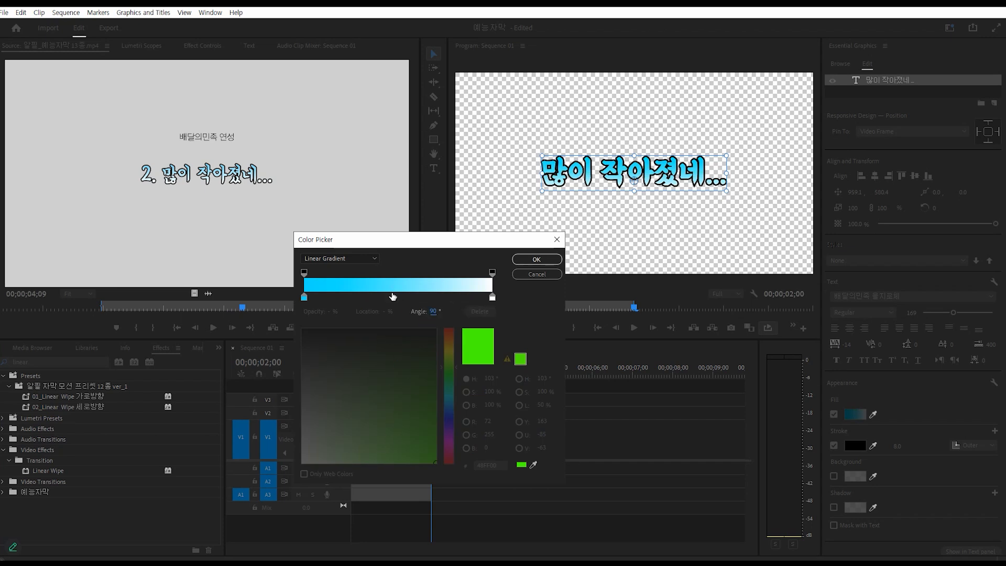
{"action": "left_click", "coordinate": [393, 298]}
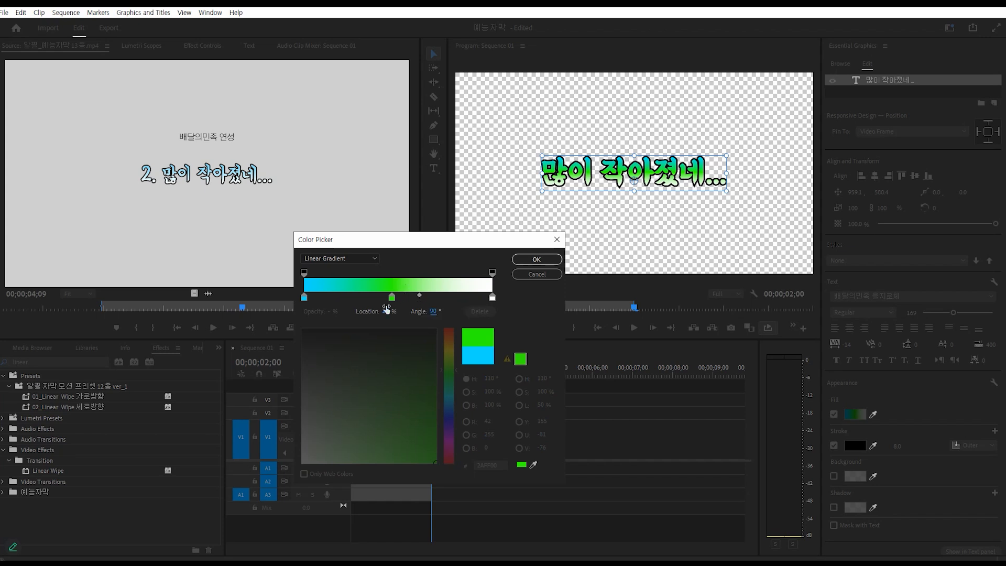
{"action": "left_click", "coordinate": [524, 260]}
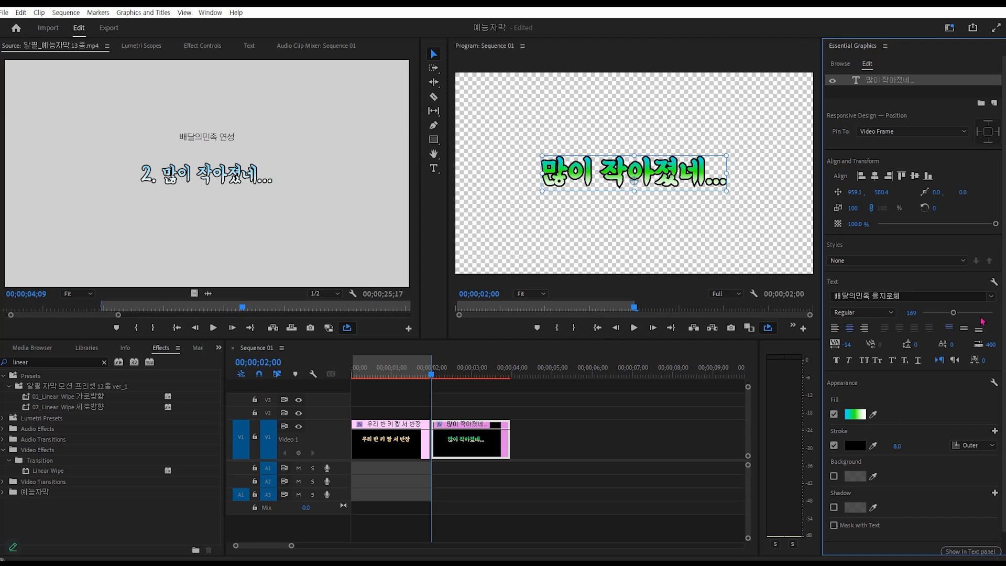
- Search the font list for 배달의 민족 연성
{"action": "left_click", "coordinate": [914, 295]}
{"action": "type", "text": "배달의 민족 연성"}
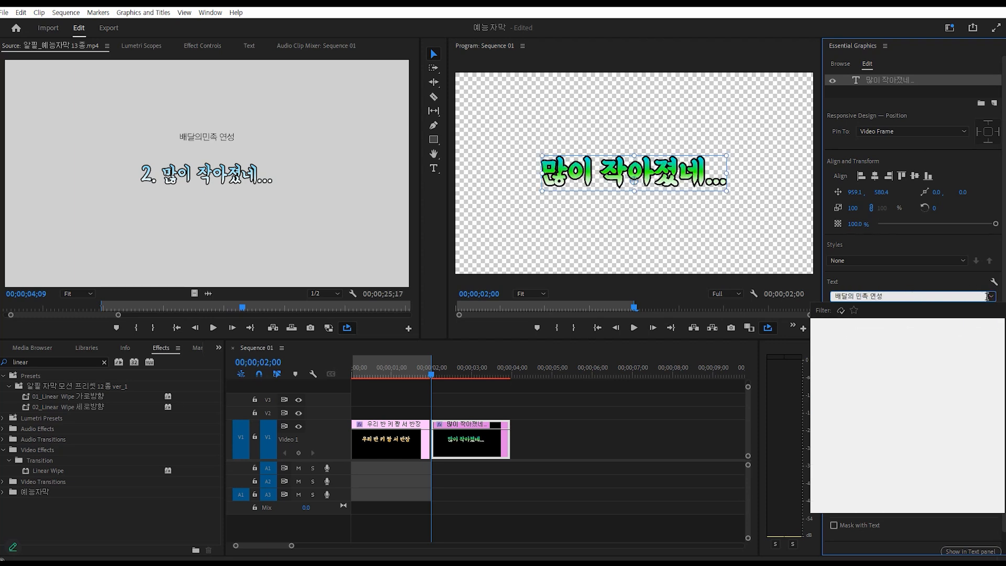
{"action": "left_click", "coordinate": [989, 297]}
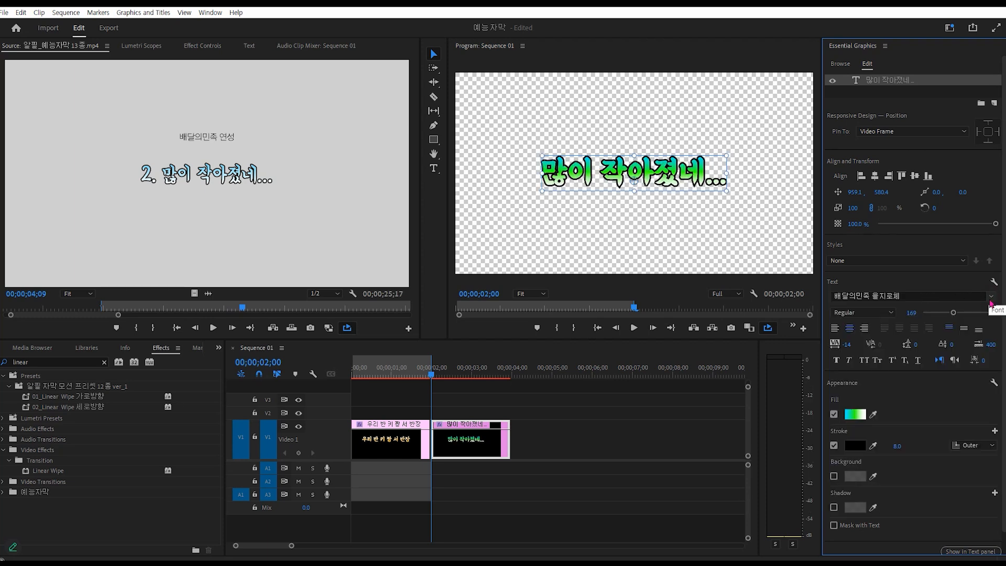
- Set the second caption's font to 강원교육모두 and its stroke width to 6
{"action": "left_click", "coordinate": [991, 298]}
{"action": "scroll", "coordinate": [895, 403], "scroll_direction": "up", "scroll_amount": 8}
{"action": "scroll", "coordinate": [895, 403], "scroll_direction": "up", "scroll_amount": 4}
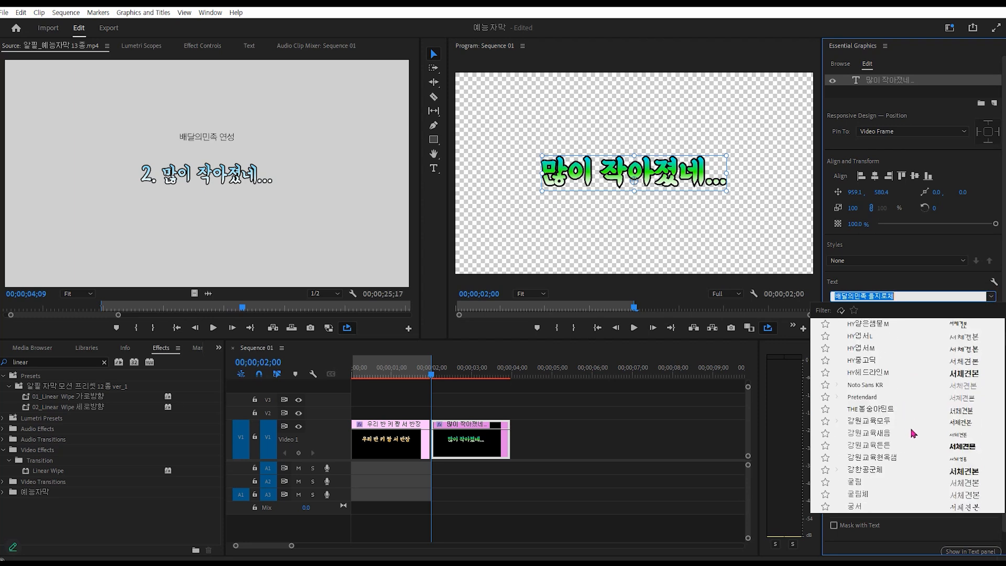
{"action": "left_click", "coordinate": [885, 422]}
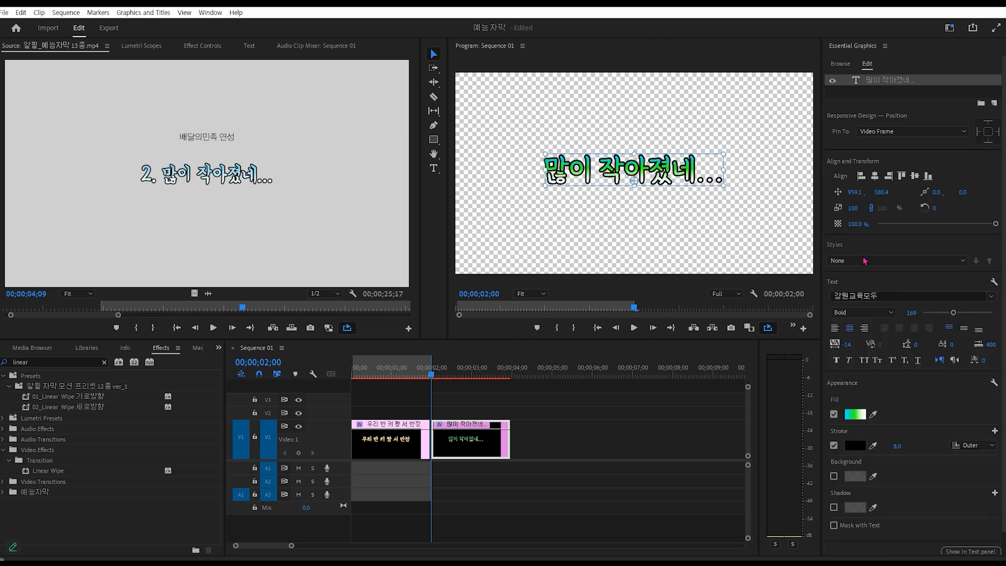
{"action": "left_click_drag", "start_coordinate": [898, 446], "coordinate": [896, 446]}
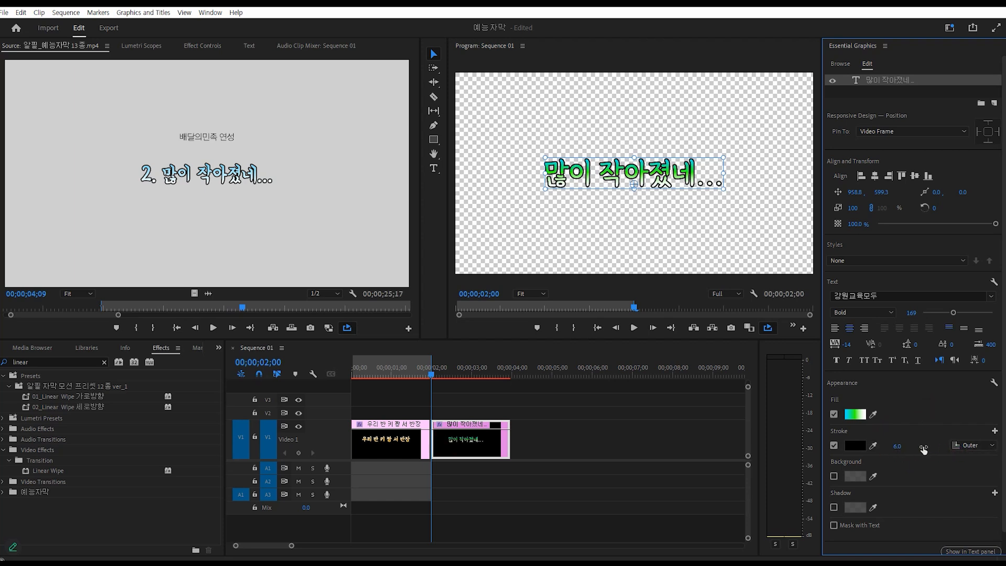
- Try the Inner stroke type on the second caption and set it back to Outer
{"action": "left_click", "coordinate": [976, 449]}
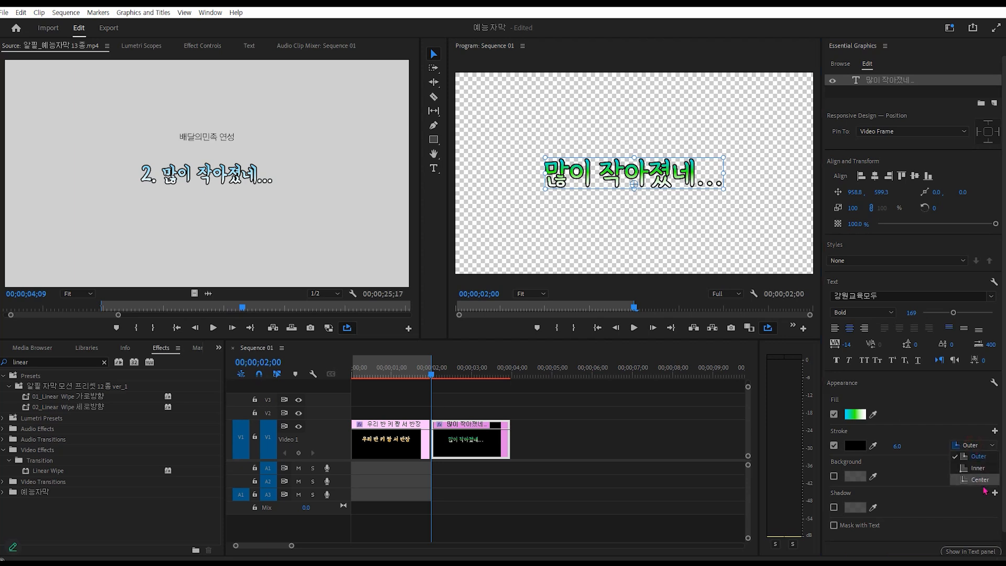
{"action": "left_click", "coordinate": [978, 469]}
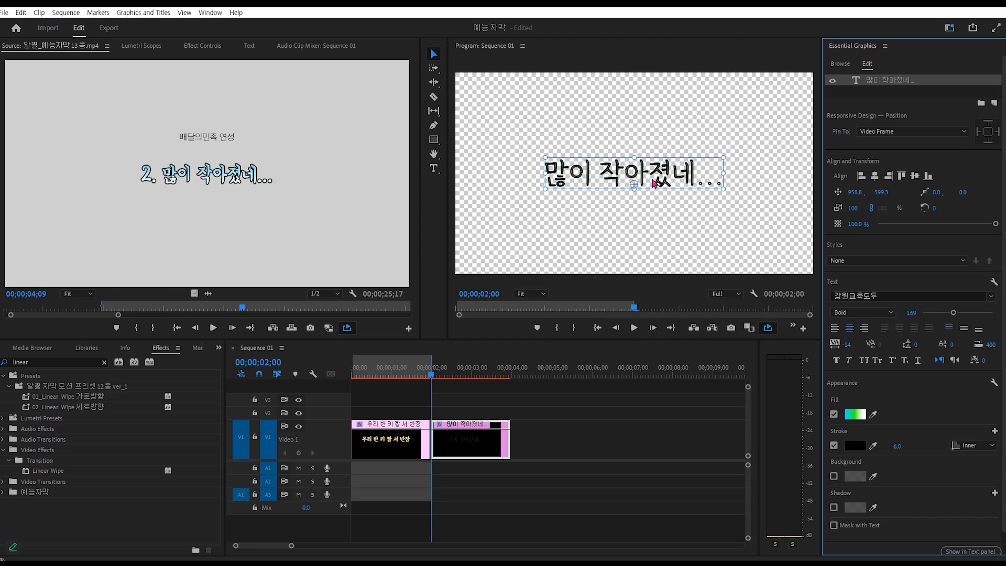
{"action": "left_click", "coordinate": [974, 446]}
{"action": "left_click", "coordinate": [979, 457]}
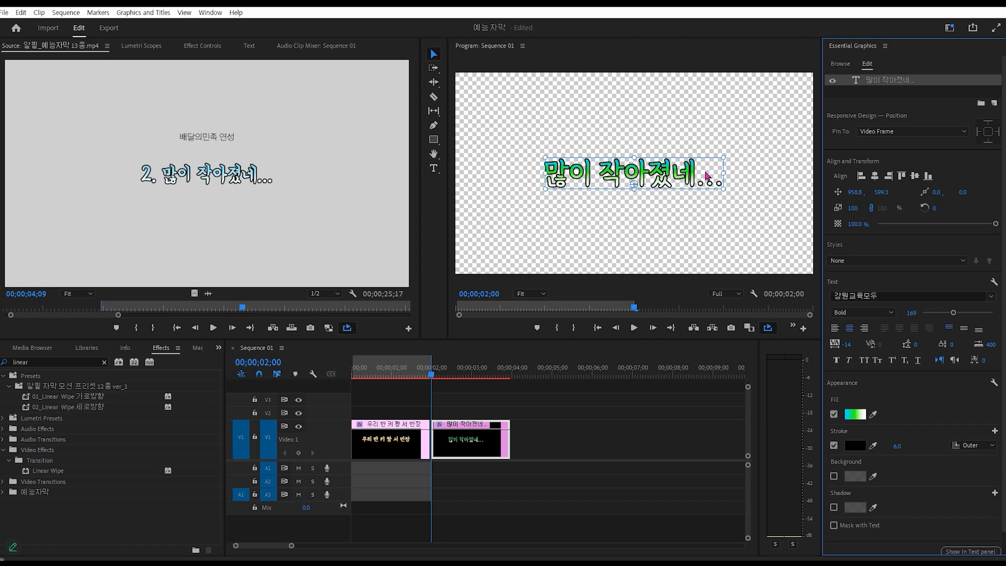
- Apply Linear Wipe to the second caption clip with transition completion at 100% and a wipe angle of 0°
{"action": "left_click", "coordinate": [438, 368]}
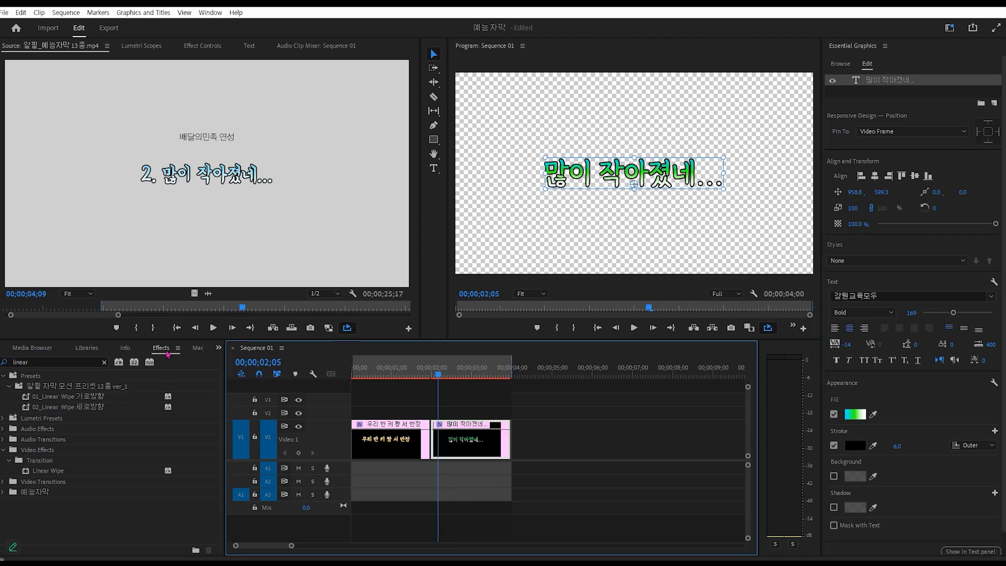
{"action": "left_click", "coordinate": [44, 472]}
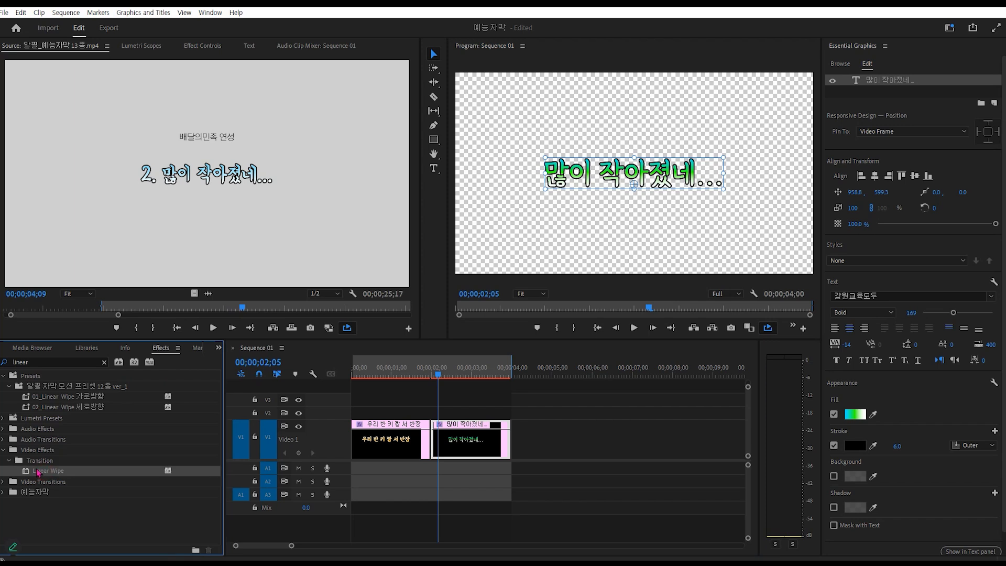
{"action": "left_click_drag", "start_coordinate": [36, 471], "coordinate": [461, 451]}
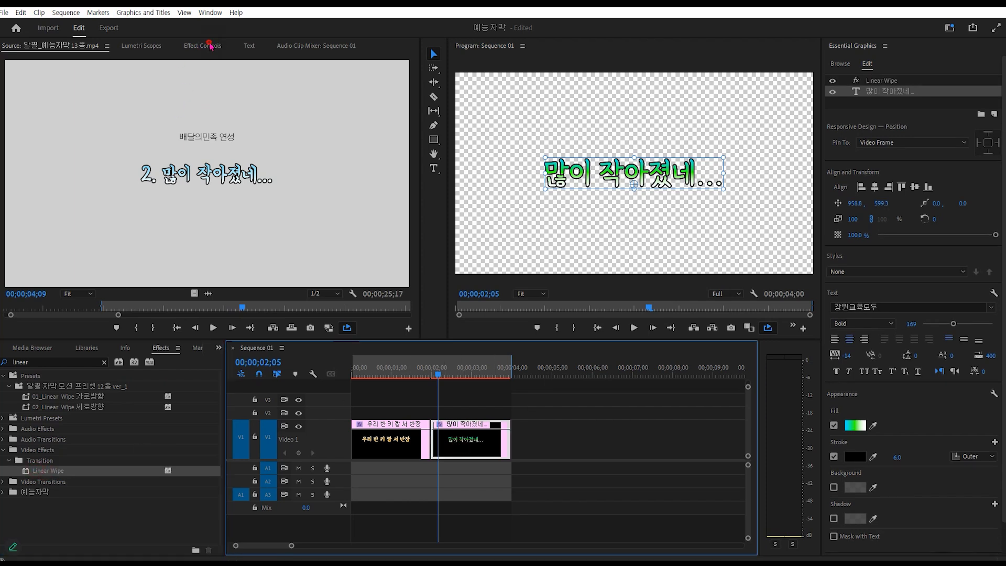
{"action": "left_click", "coordinate": [208, 45]}
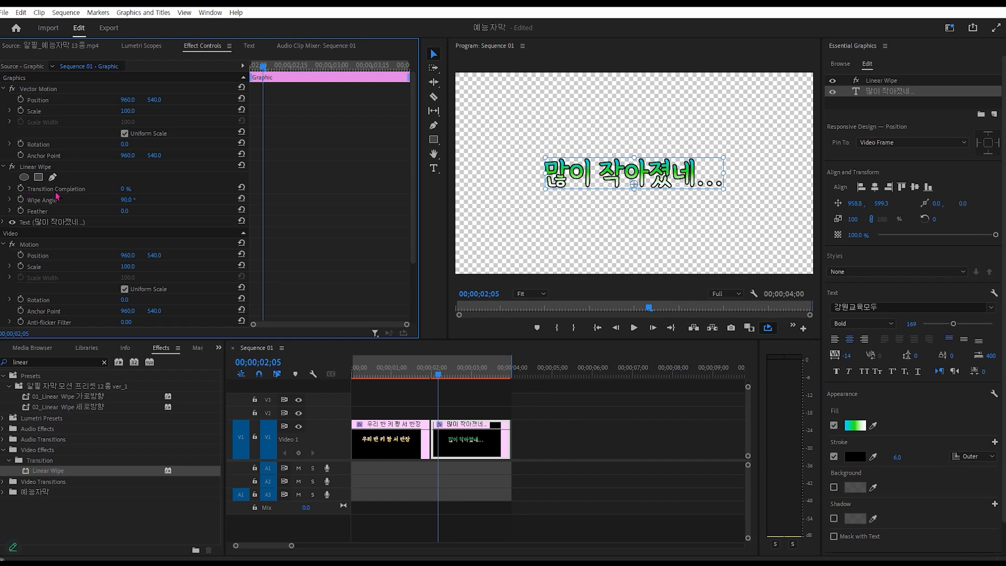
{"action": "mouse_move", "coordinate": [126, 189]}
{"action": "left_mouse_down"}
{"action": "mouse_move", "coordinate": [148, 189]}
{"action": "mouse_move", "coordinate": [125, 189]}
{"action": "left_mouse_up"}
{"action": "left_click_drag", "start_coordinate": [124, 189], "coordinate": [178, 189]}
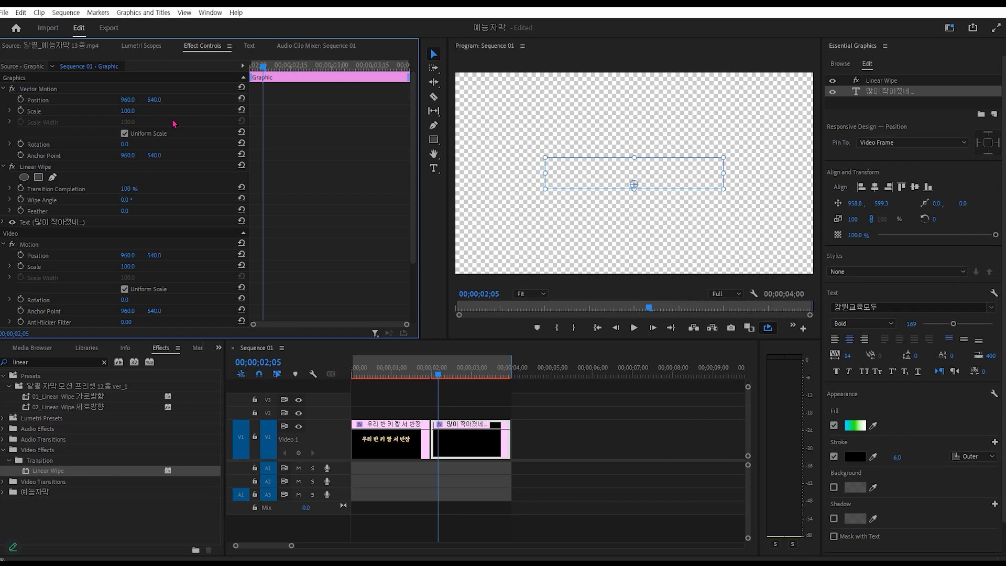
- Keyframe the second caption's transition completion from 100% at 00;00;02;00 to 0% at 00;00;02;15
{"action": "left_click_drag", "start_coordinate": [262, 68], "coordinate": [196, 79]}
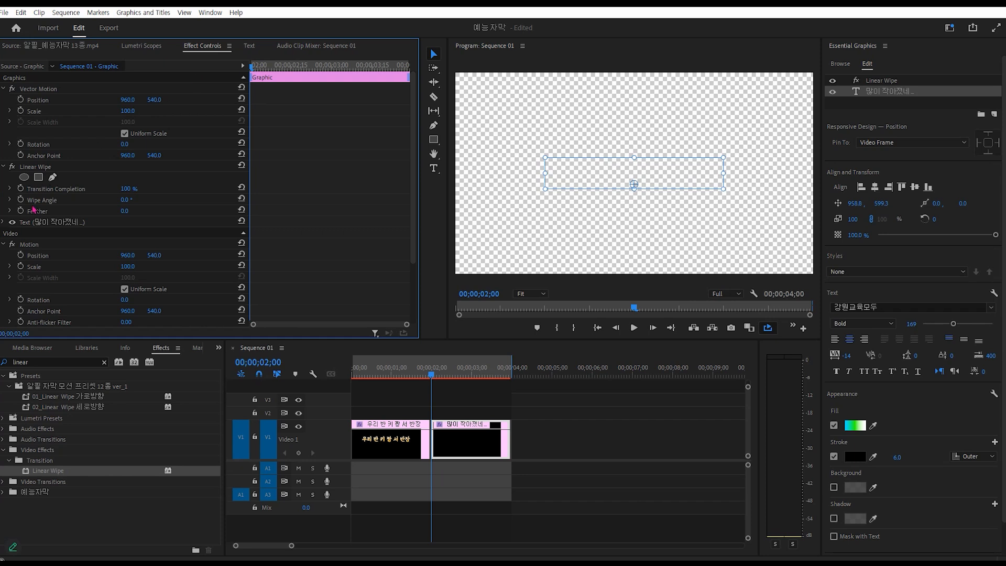
{"action": "left_click", "coordinate": [20, 188]}
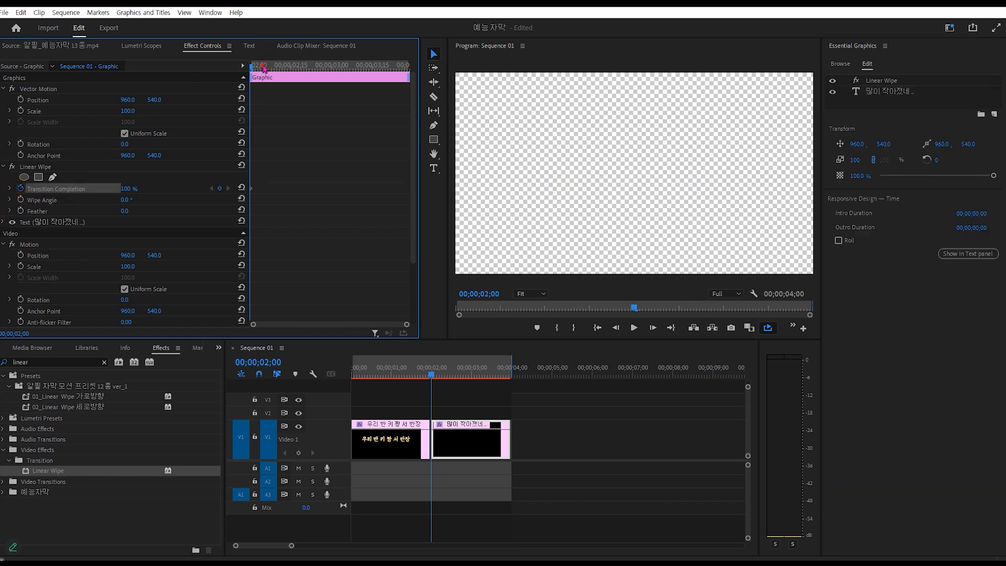
{"action": "left_click_drag", "start_coordinate": [254, 77], "coordinate": [296, 77]}
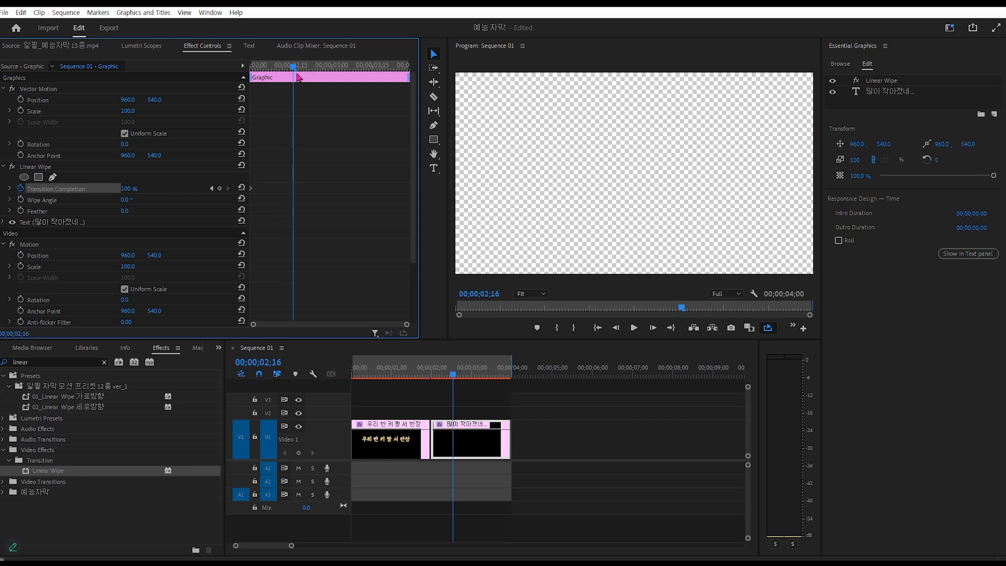
{"action": "left_click_drag", "start_coordinate": [296, 77], "coordinate": [291, 77]}
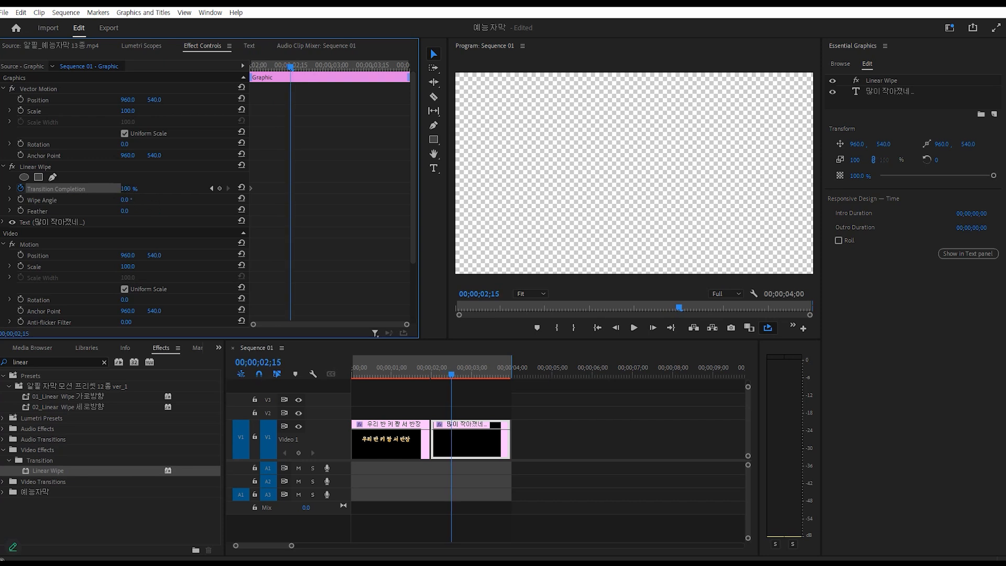
{"action": "left_click_drag", "start_coordinate": [128, 189], "coordinate": [75, 189]}
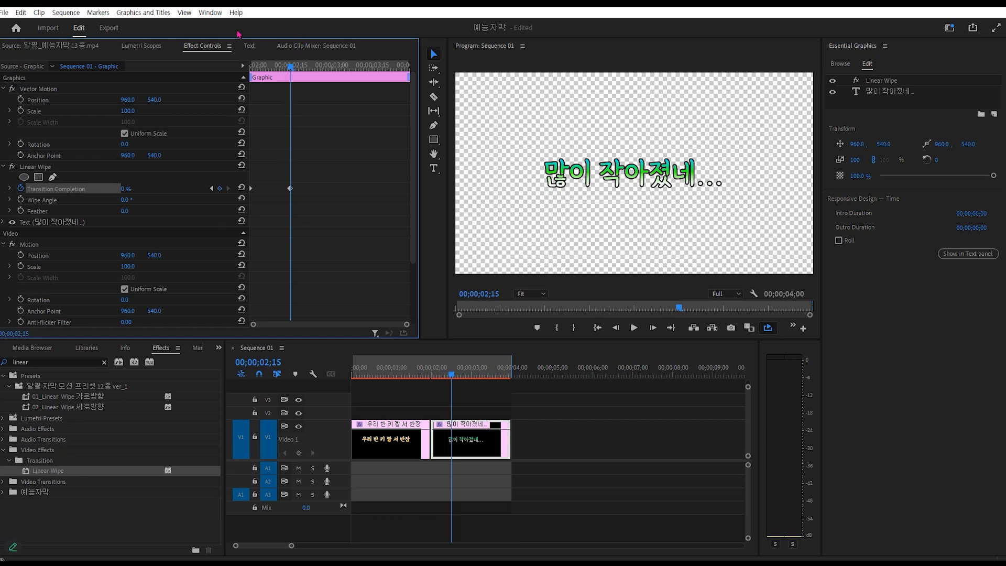
- Raise the Linear Wipe's feather with the second caption partly revealed, and play back the wipe from the clip's start
{"action": "left_click_drag", "start_coordinate": [266, 67], "coordinate": [269, 67]}
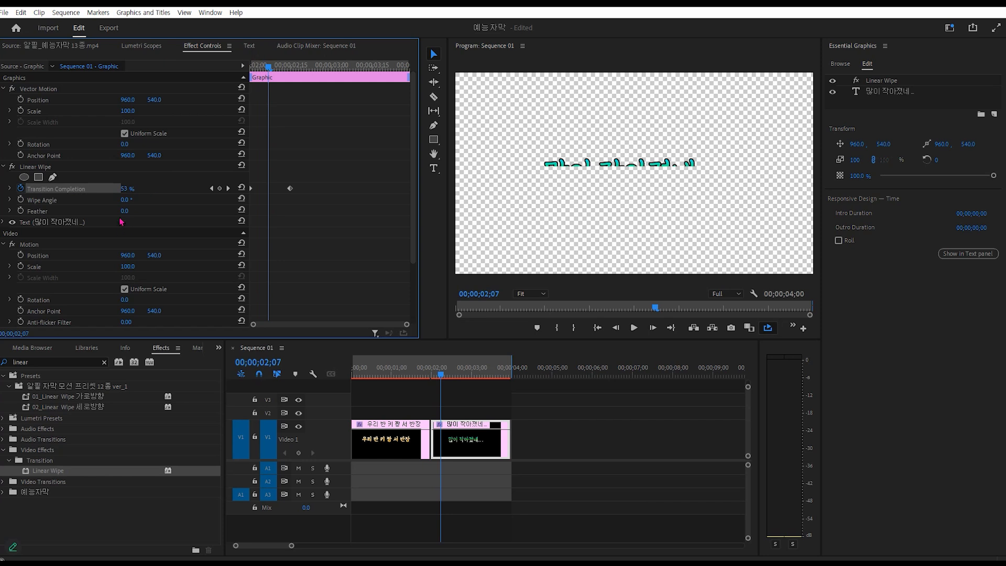
{"action": "left_click_drag", "start_coordinate": [124, 211], "coordinate": [251, 211]}
{"action": "left_click", "coordinate": [252, 65]}
{"action": "key", "text": "space"}
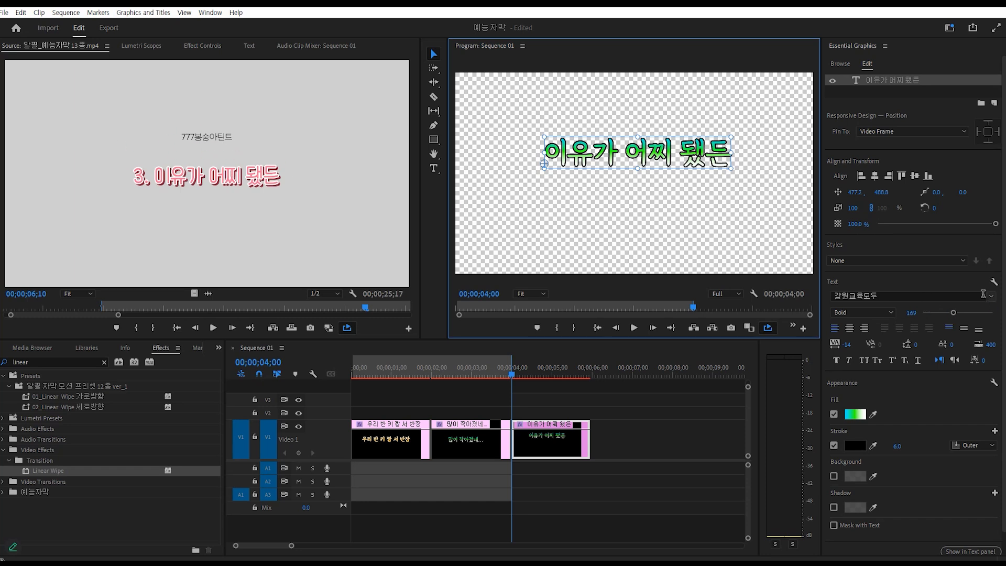
- Set the third caption's font to THE봉숭아틴트 and center the text horizontally and vertically in the frame
{"action": "left_click", "coordinate": [991, 296]}
{"action": "scroll", "coordinate": [879, 402], "scroll_direction": "up", "scroll_amount": 3}
{"action": "left_click", "coordinate": [884, 412]}
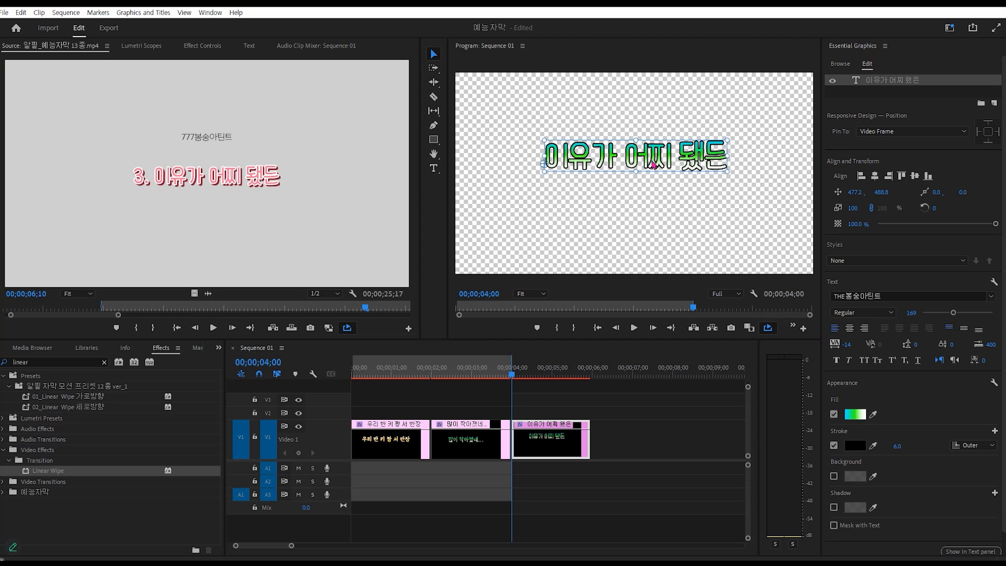
{"action": "left_click", "coordinate": [875, 177]}
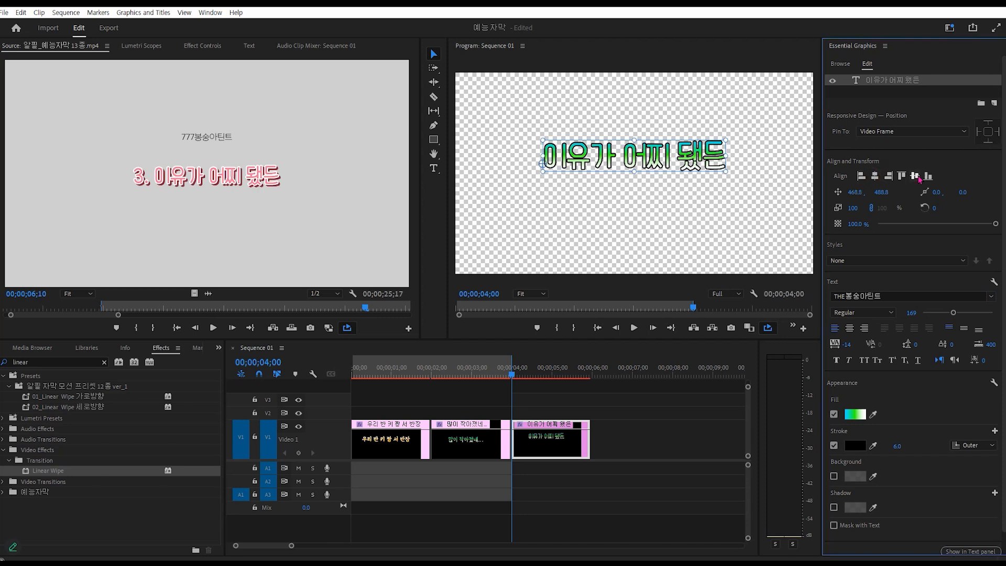
{"action": "left_click", "coordinate": [916, 176]}
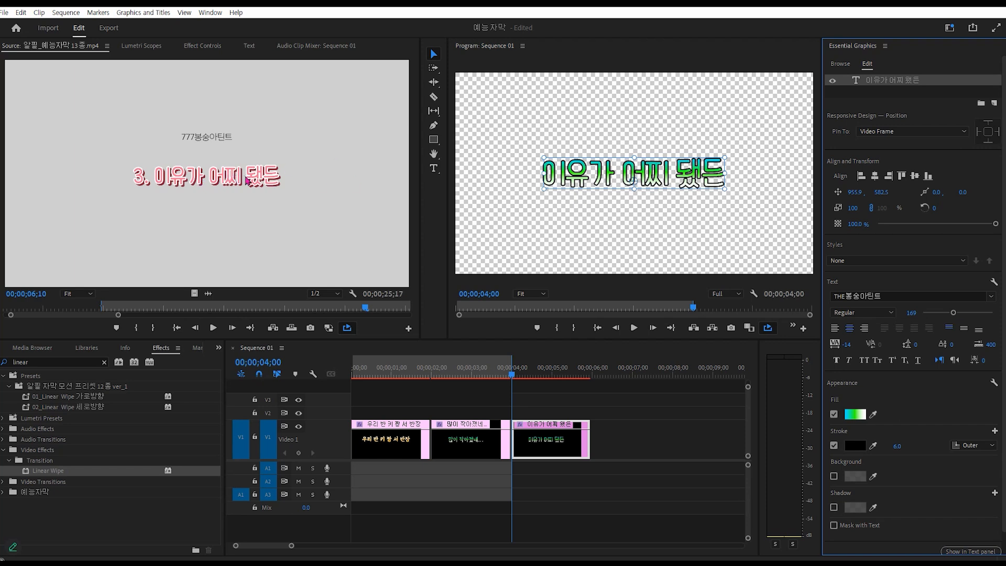
- Change the third caption's fill from a gradient to solid pink and its outer stroke to white
{"action": "left_click", "coordinate": [855, 415]}
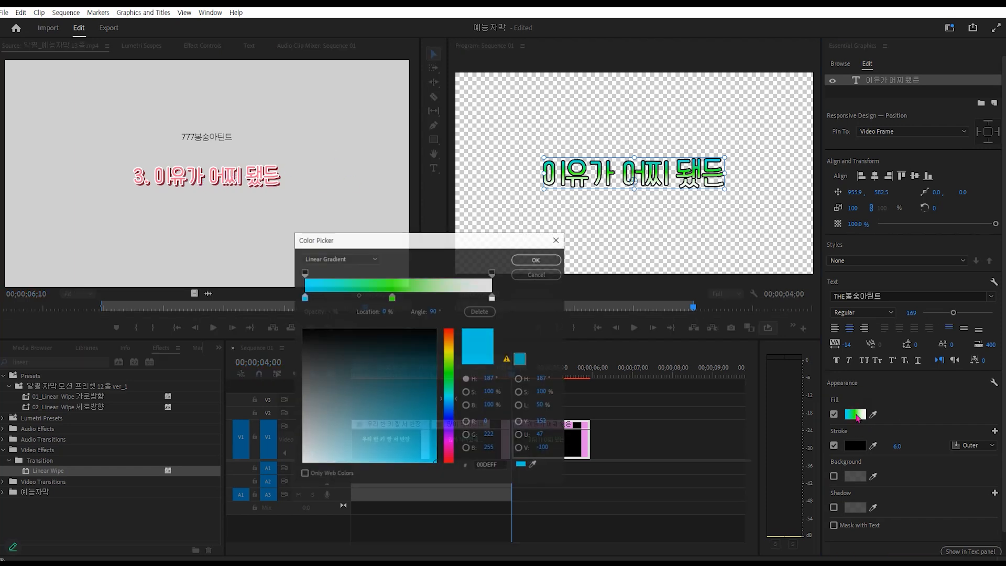
{"action": "left_click", "coordinate": [373, 260]}
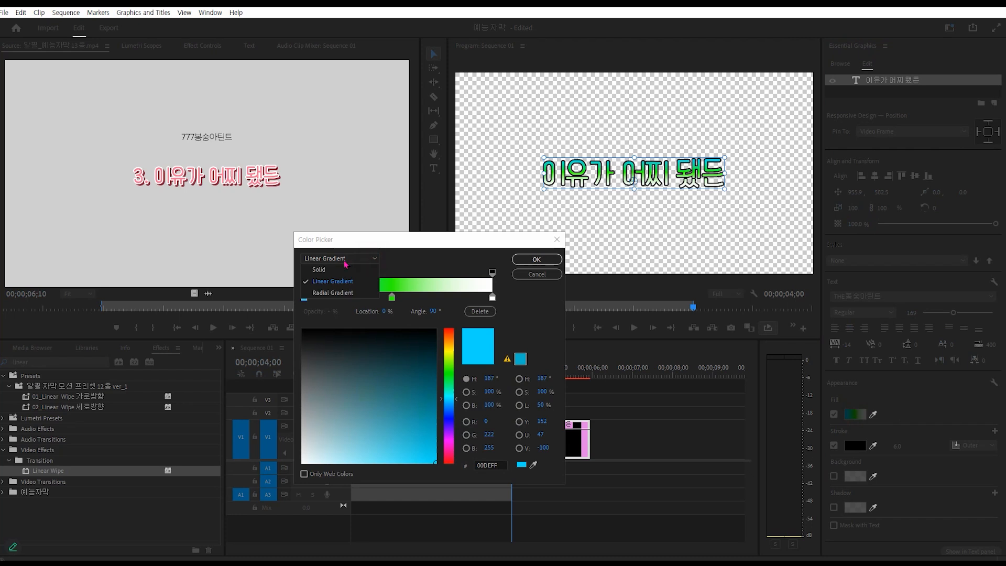
{"action": "left_click", "coordinate": [324, 269]}
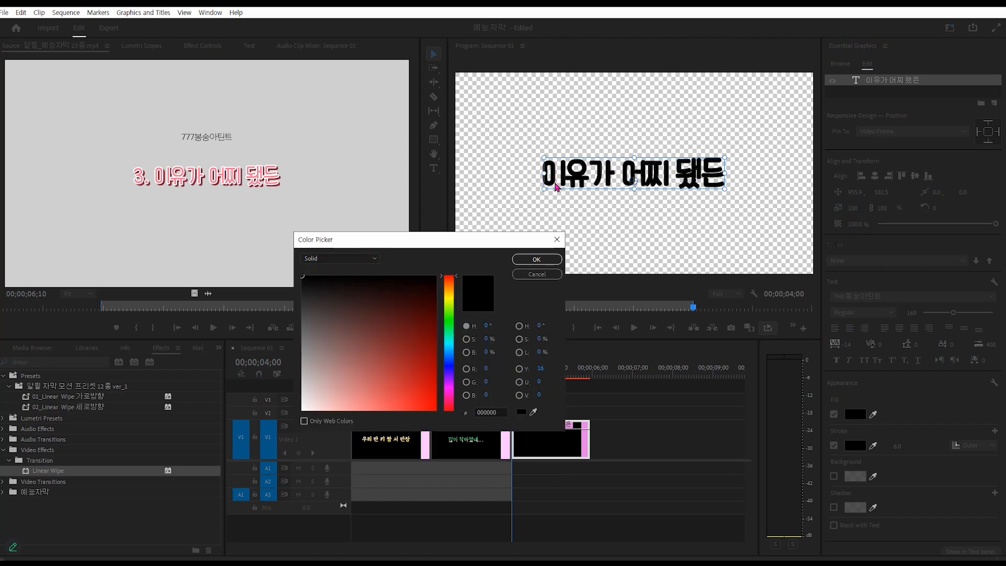
{"action": "left_click", "coordinate": [451, 386]}
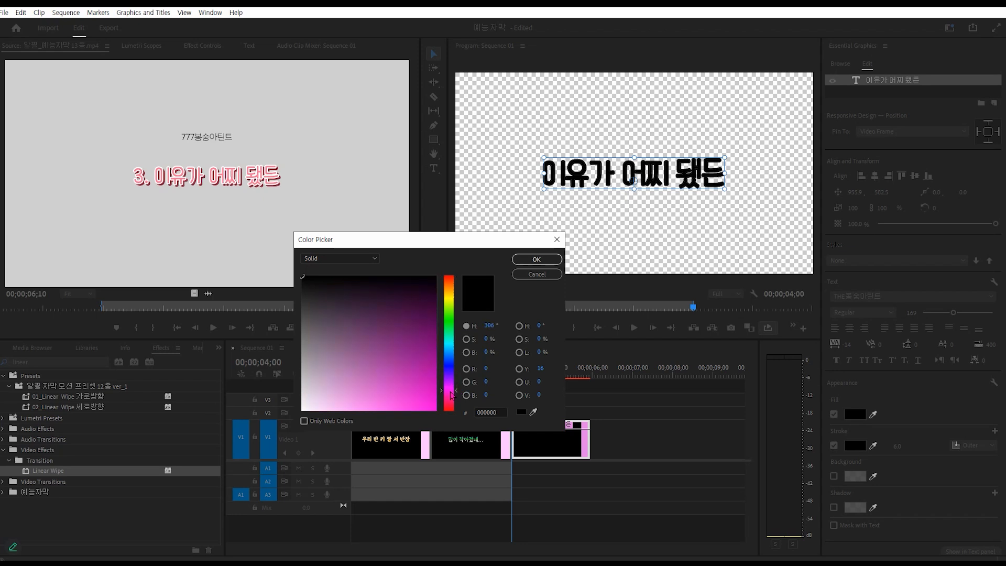
{"action": "left_click_drag", "start_coordinate": [391, 391], "coordinate": [379, 418]}
{"action": "left_click", "coordinate": [535, 260]}
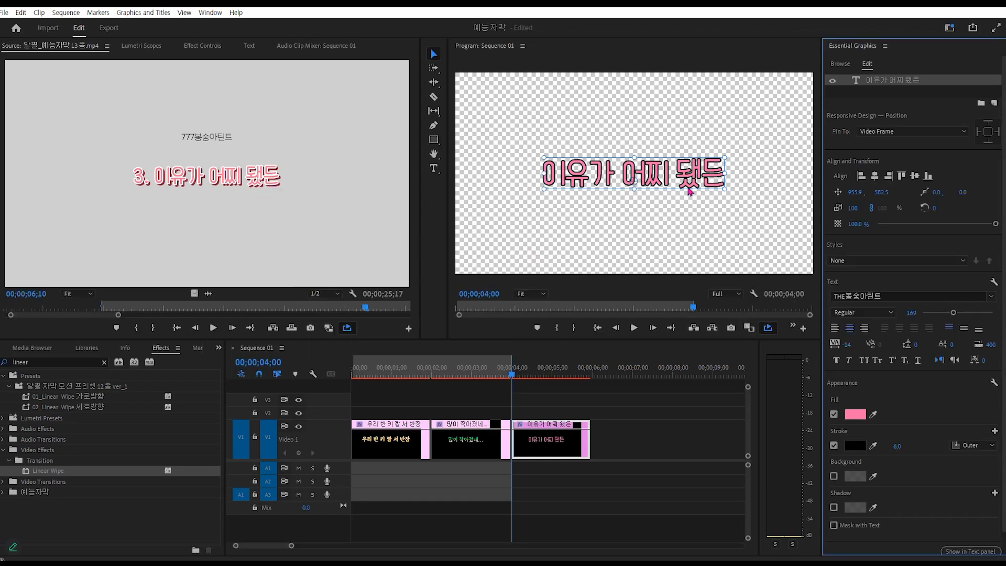
{"action": "left_click", "coordinate": [856, 446]}
{"action": "left_click", "coordinate": [533, 259]}
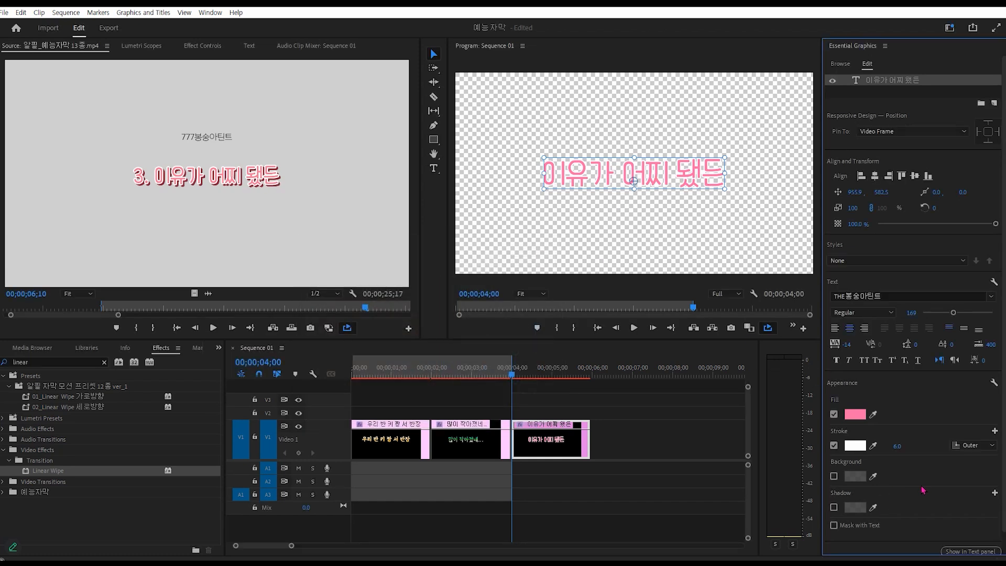
- Enable a shadow on the third caption with 100% opacity and 0 blur
{"action": "scroll", "coordinate": [924, 490], "scroll_direction": "down", "scroll_amount": 1}
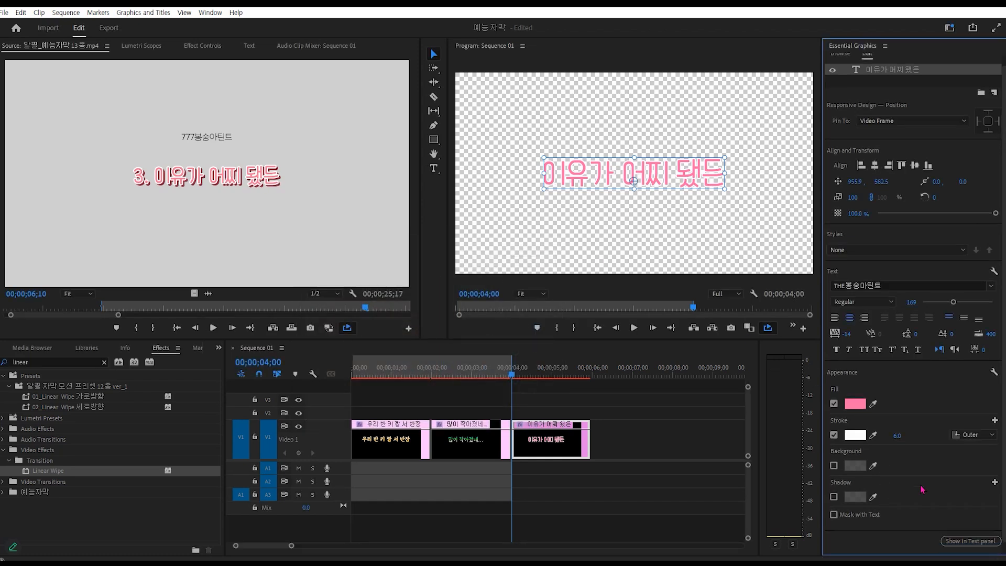
{"action": "left_click", "coordinate": [834, 497]}
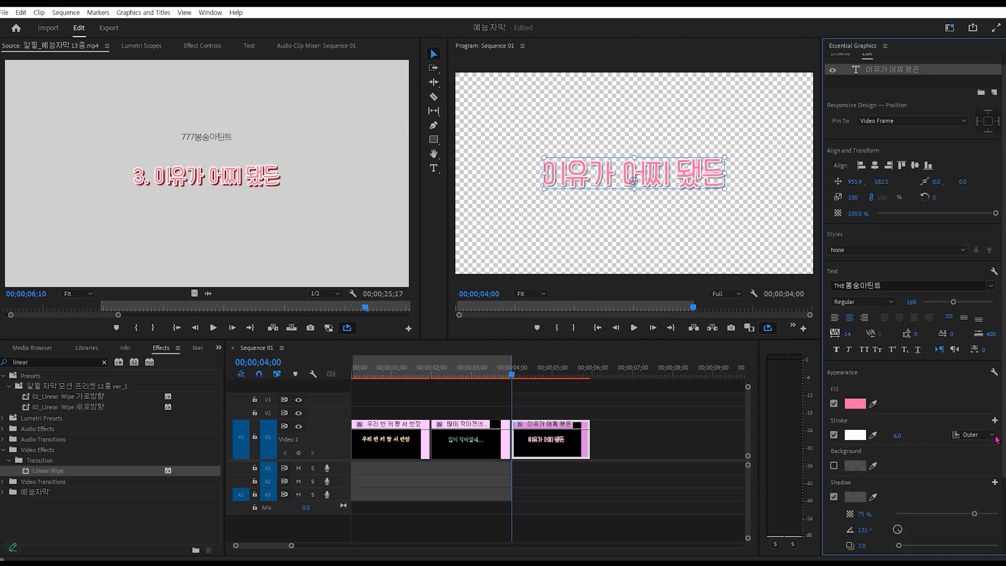
{"action": "scroll", "coordinate": [1004, 497], "scroll_direction": "down", "scroll_amount": 3}
{"action": "scroll", "coordinate": [1004, 497], "scroll_direction": "down", "scroll_amount": 5}
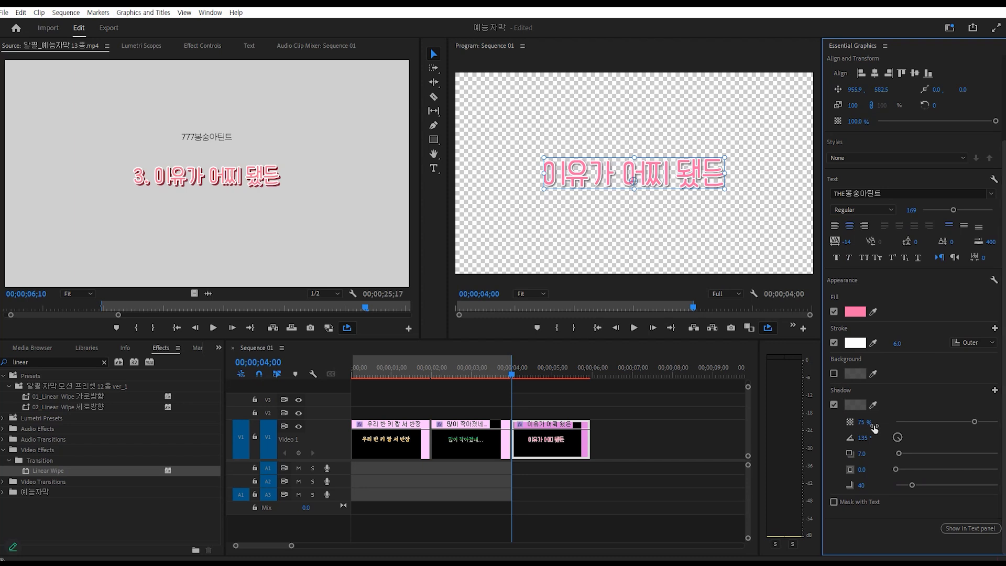
{"action": "left_click_drag", "start_coordinate": [975, 421], "coordinate": [999, 422]}
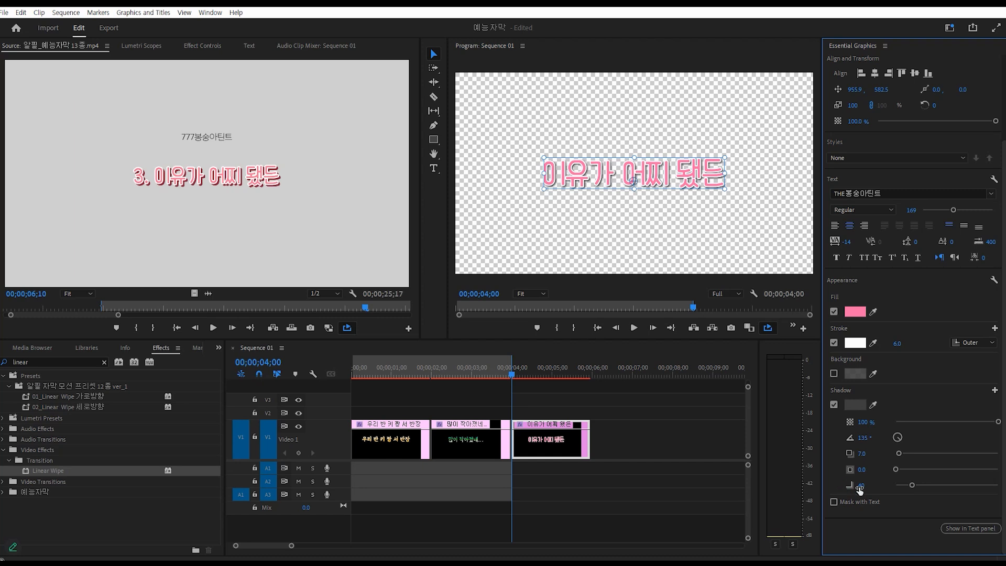
{"action": "left_click_drag", "start_coordinate": [912, 486], "coordinate": [869, 489]}
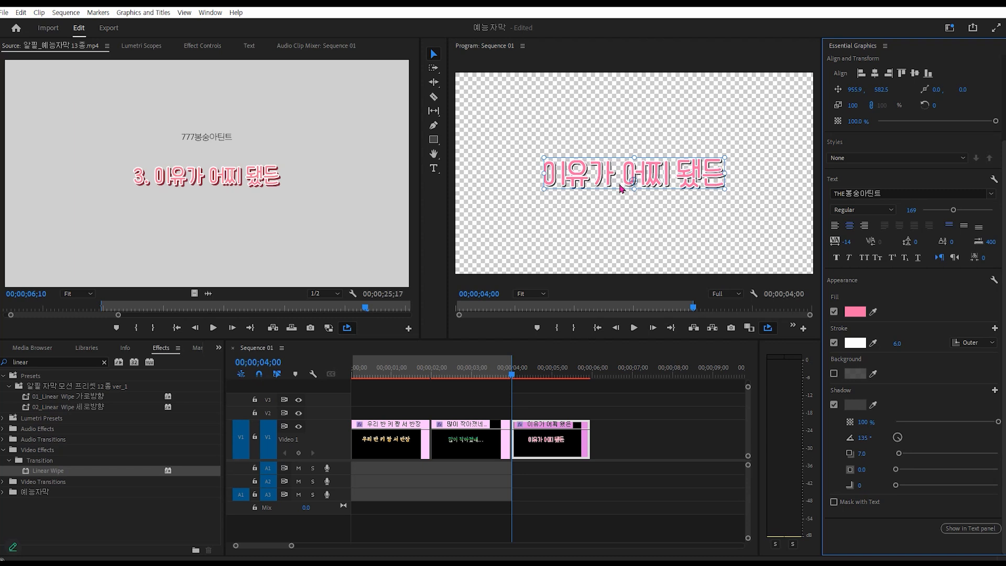
- Color the third caption's shadow dark red (630000) and set its distance to 12.4
{"action": "left_click", "coordinate": [856, 406]}
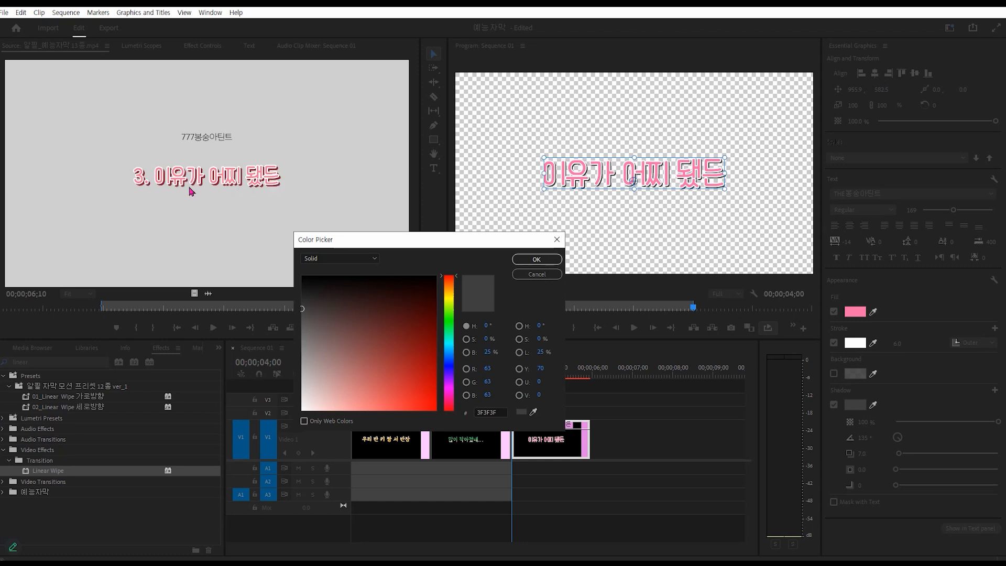
{"action": "left_click_drag", "start_coordinate": [427, 319], "coordinate": [446, 327]}
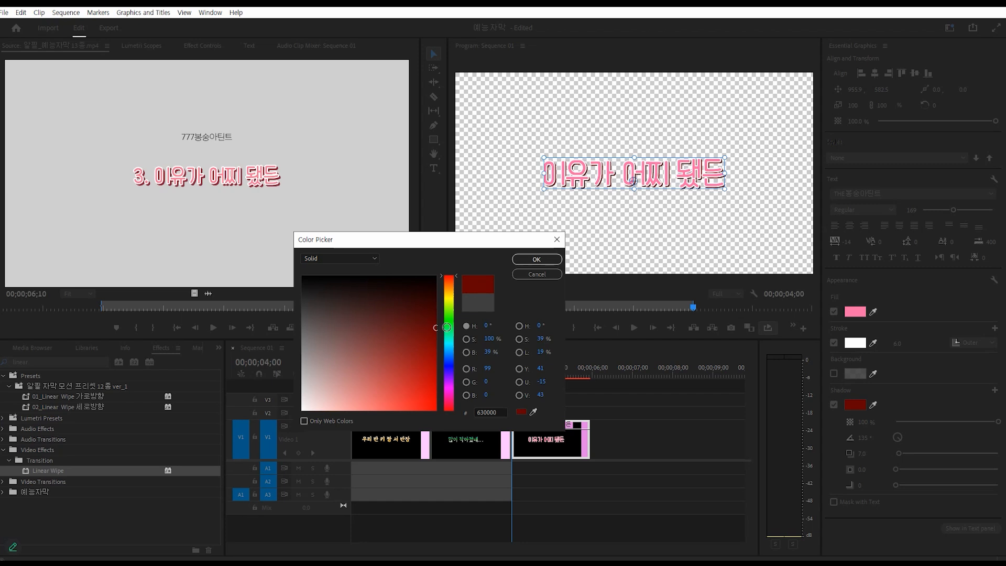
{"action": "left_click", "coordinate": [533, 260]}
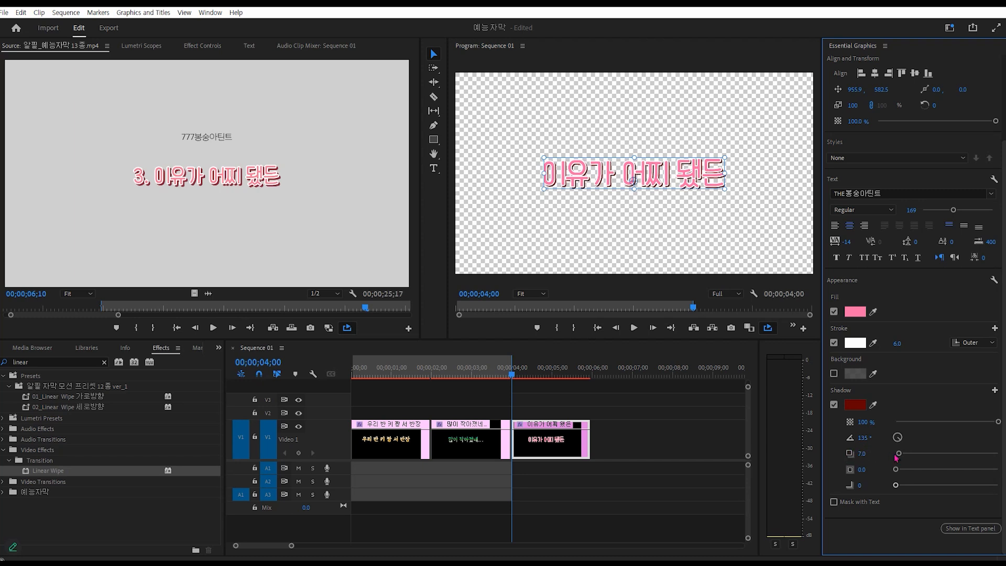
{"action": "mouse_move", "coordinate": [903, 457]}
{"action": "left_mouse_down"}
{"action": "mouse_move", "coordinate": [928, 458]}
{"action": "mouse_move", "coordinate": [903, 461]}
{"action": "left_mouse_up"}
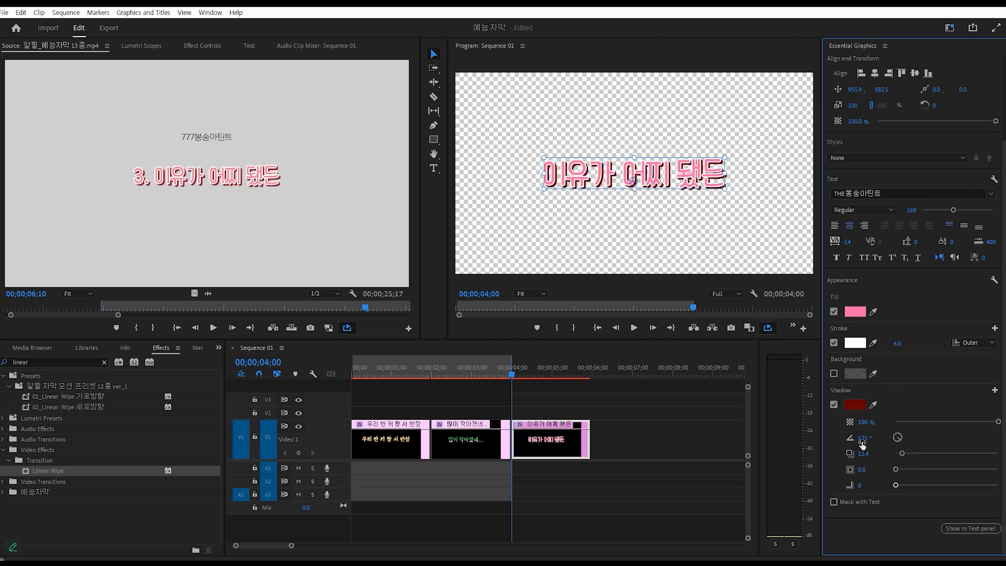
- Set the shadow's angle to 146°, its opacity to 74%, and its blur to 13
{"action": "mouse_move", "coordinate": [902, 442]}
{"action": "left_mouse_down"}
{"action": "mouse_move", "coordinate": [893, 431]}
{"action": "mouse_move", "coordinate": [901, 443]}
{"action": "left_mouse_up"}
{"action": "left_click_drag", "start_coordinate": [999, 424], "coordinate": [971, 431]}
{"action": "left_click_drag", "start_coordinate": [896, 485], "coordinate": [907, 486]}
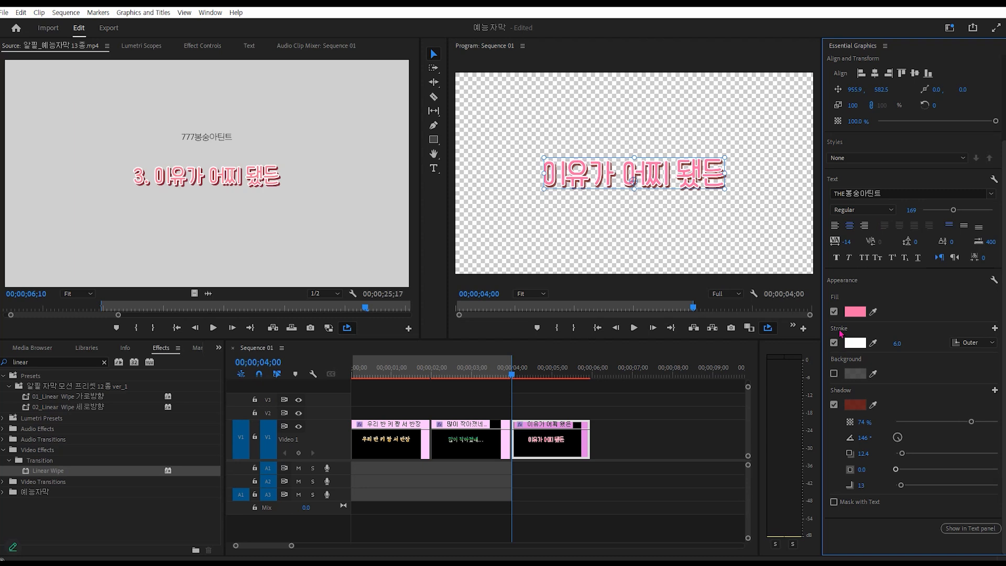
- Add a second outer stroke with the dark red sampled from the caption's shadow and a width of 12.0
{"action": "left_click", "coordinate": [996, 329]}
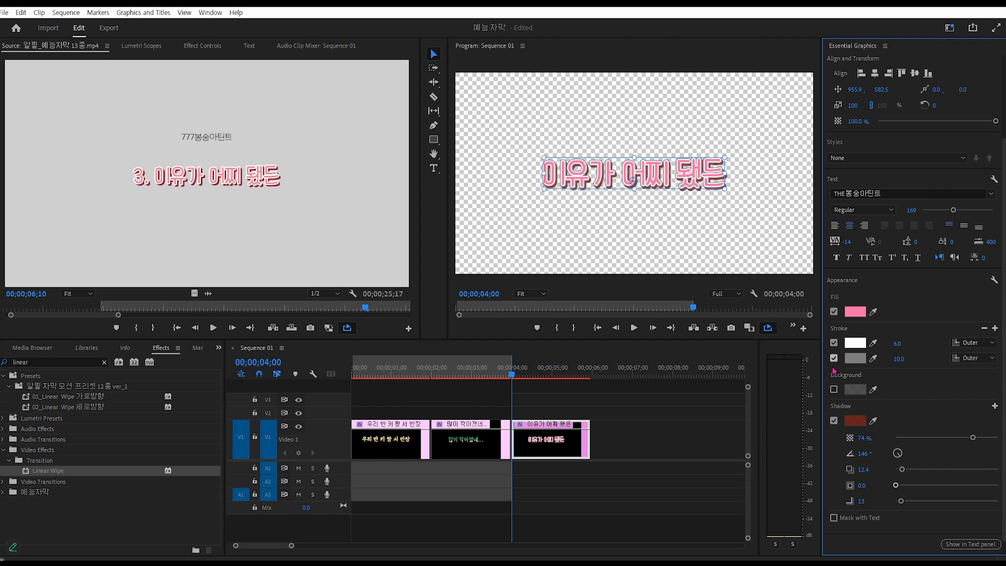
{"action": "left_click", "coordinate": [874, 359]}
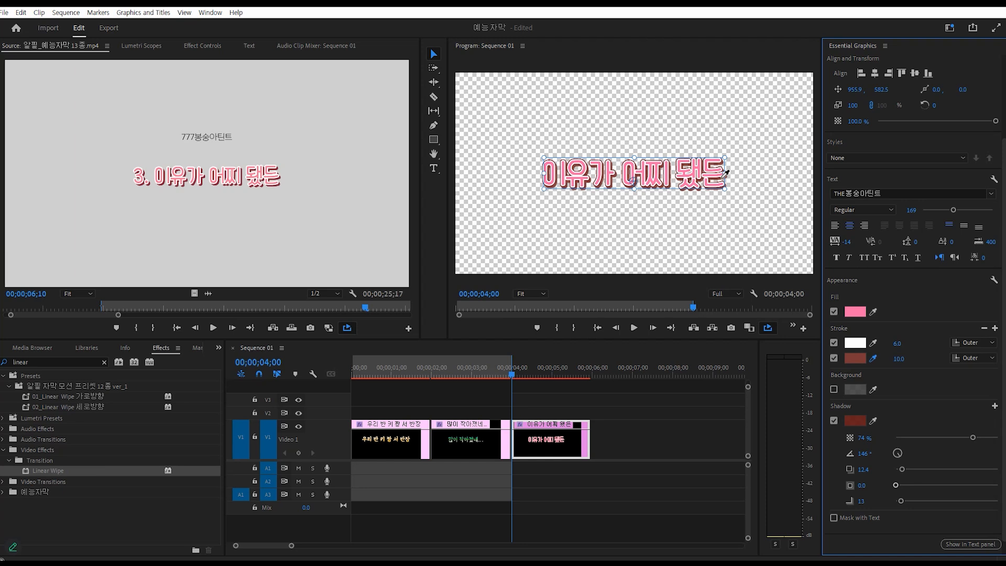
{"action": "left_click", "coordinate": [722, 179]}
{"action": "mouse_move", "coordinate": [899, 359]}
{"action": "left_mouse_down"}
{"action": "mouse_move", "coordinate": [909, 359]}
{"action": "mouse_move", "coordinate": [901, 360]}
{"action": "left_mouse_up"}
{"action": "left_click", "coordinate": [653, 204]}
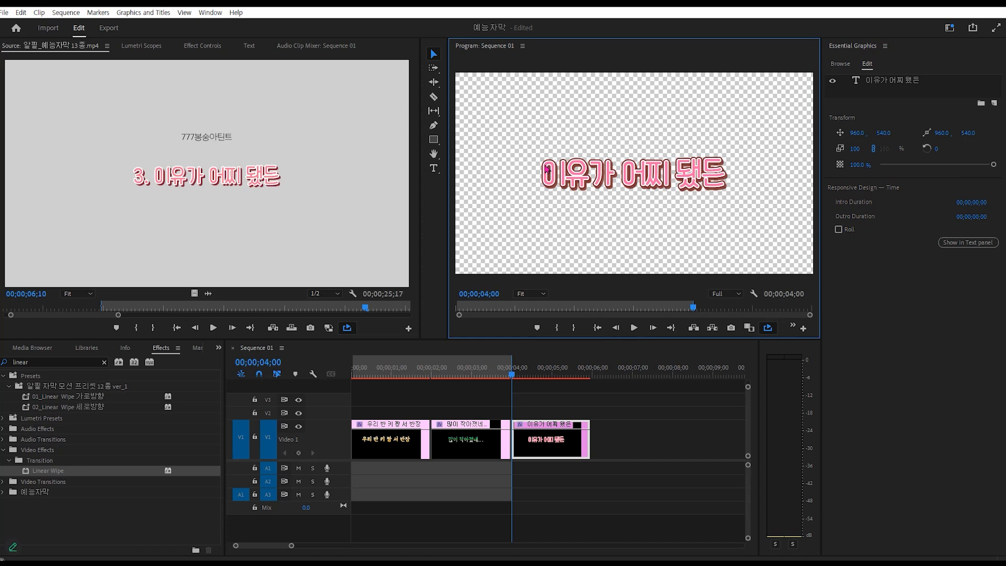
{"action": "left_click", "coordinate": [889, 79]}
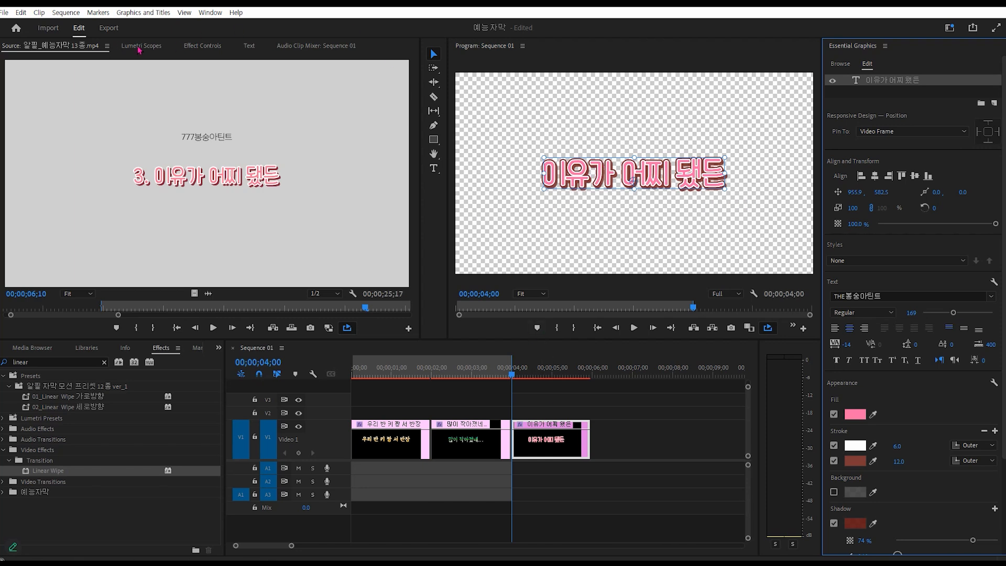
- Start opacity keyframing on the third caption clip with 0% at 00;00;04;00
{"action": "left_click", "coordinate": [557, 453]}
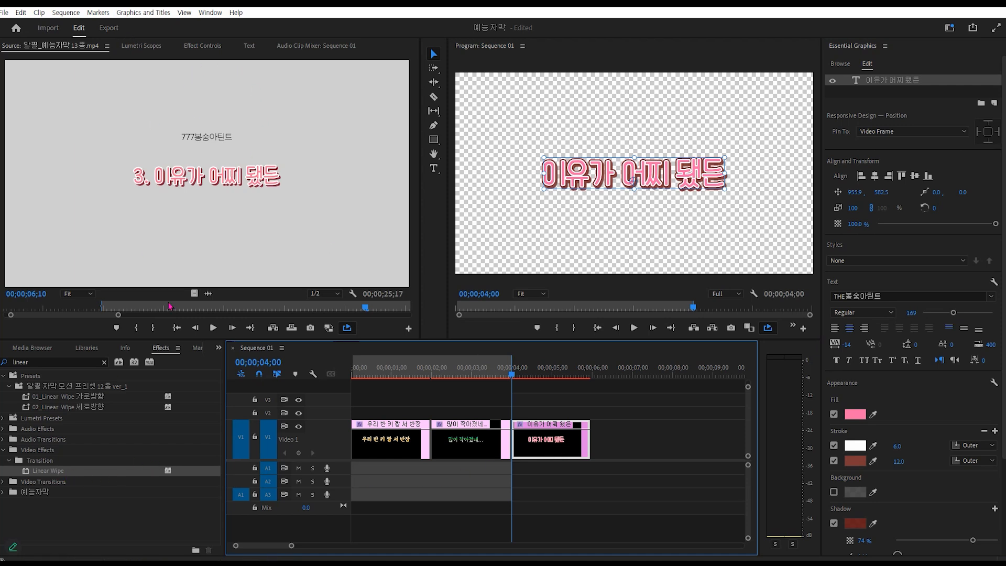
{"action": "mouse_move", "coordinate": [364, 312]}
{"action": "left_mouse_down"}
{"action": "mouse_move", "coordinate": [338, 313]}
{"action": "mouse_move", "coordinate": [369, 314]}
{"action": "left_mouse_up"}
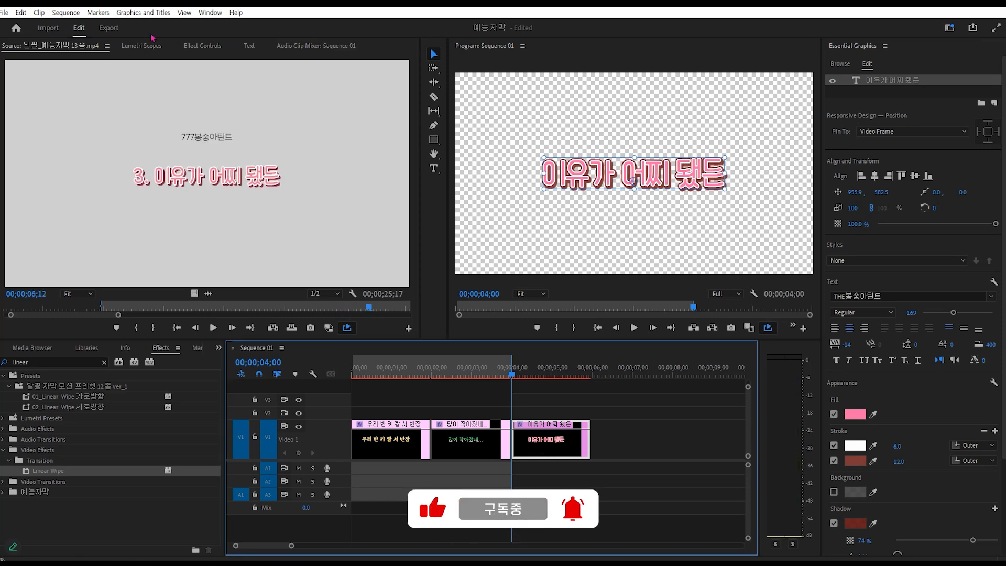
{"action": "left_click", "coordinate": [202, 46]}
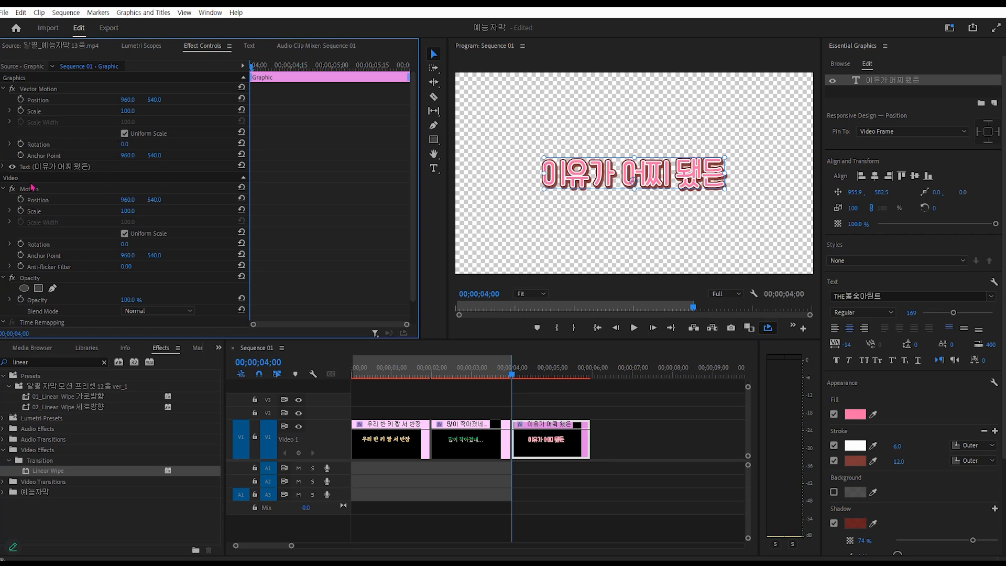
{"action": "scroll", "coordinate": [31, 186], "scroll_direction": "down", "scroll_amount": 1}
{"action": "left_click", "coordinate": [32, 255]}
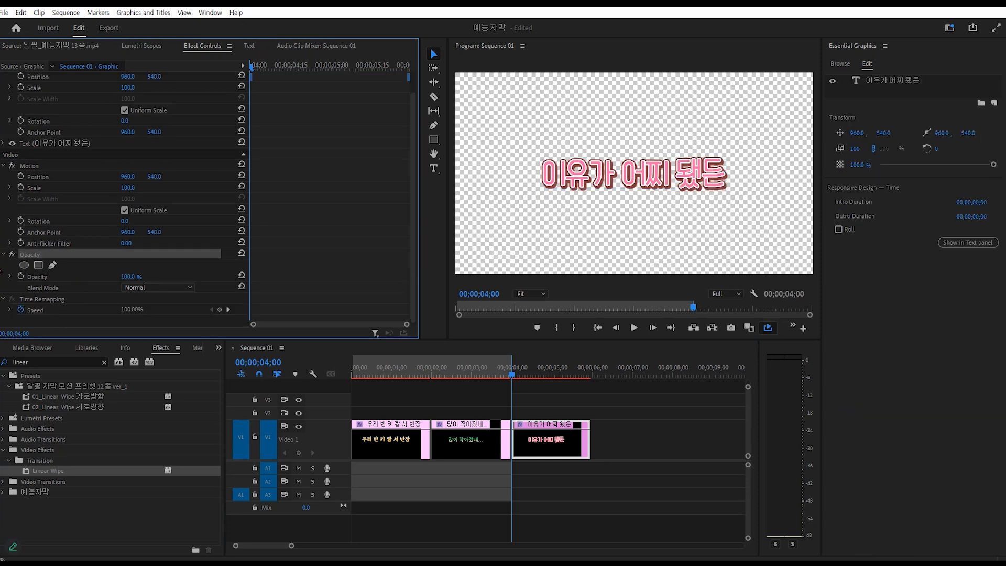
{"action": "left_click", "coordinate": [21, 276]}
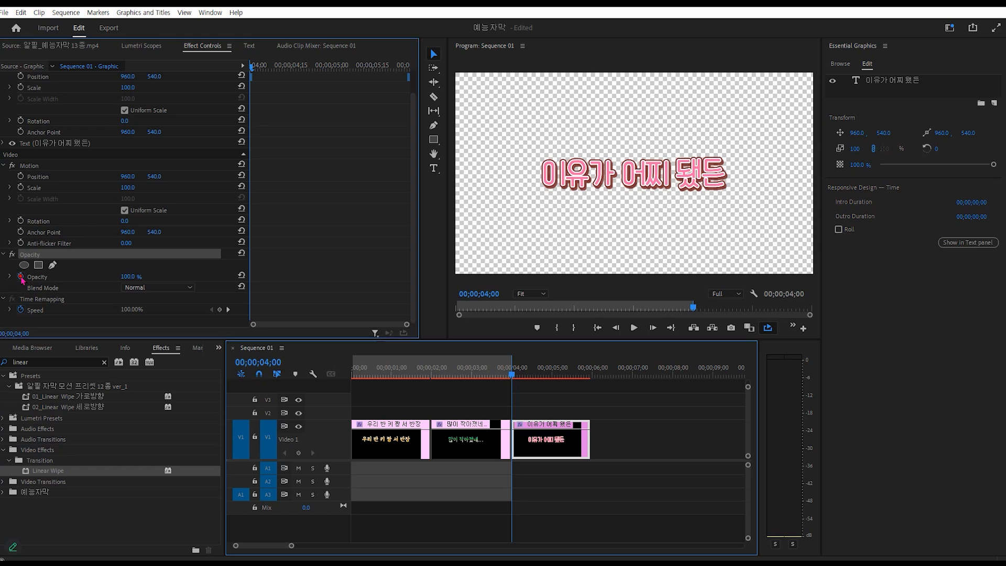
{"action": "left_click", "coordinate": [130, 276]}
{"action": "type", "text": "0"}
{"action": "key", "text": "Return"}
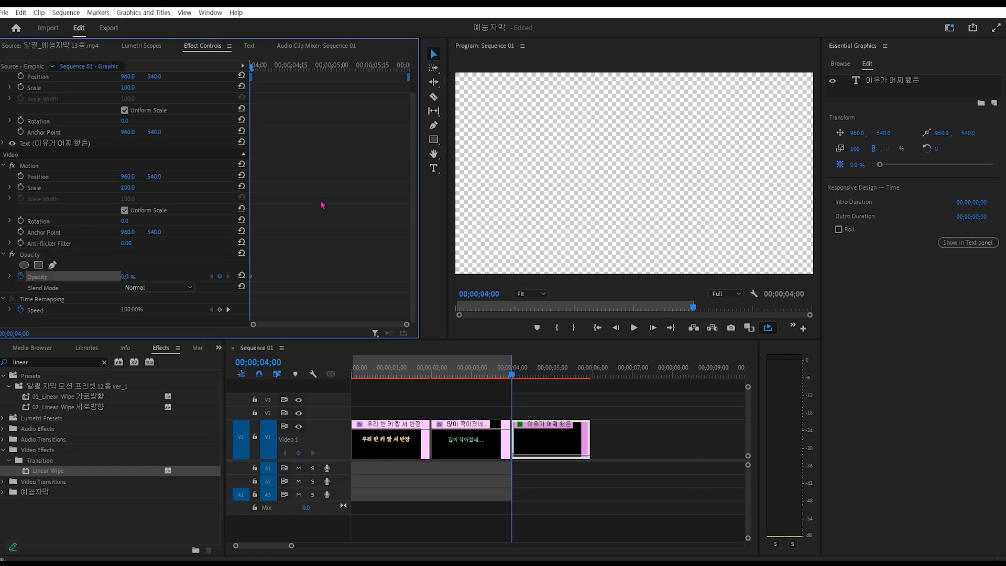
- Add an opacity keyframe of 100% to the third caption clip at 00;00;04;15
{"action": "left_click_drag", "start_coordinate": [262, 71], "coordinate": [291, 72]}
{"action": "left_click", "coordinate": [126, 277]}
{"action": "type", "text": "100"}
{"action": "key", "text": "Return"}
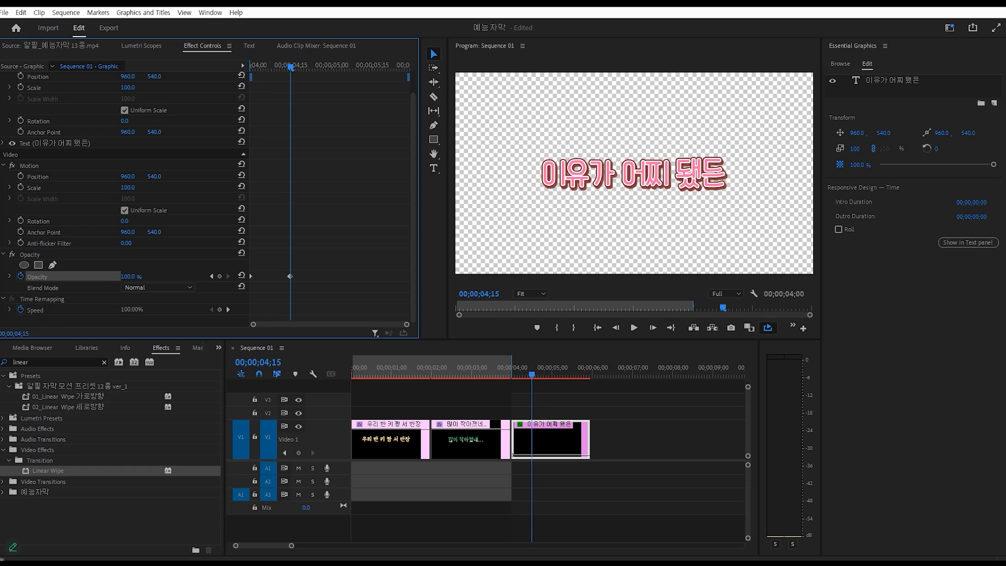
- Extend the sequence's out point to the third caption clip's end at 00;00;05;29 and play back the sequence
{"action": "left_click", "coordinate": [391, 368]}
{"action": "left_click", "coordinate": [590, 366]}
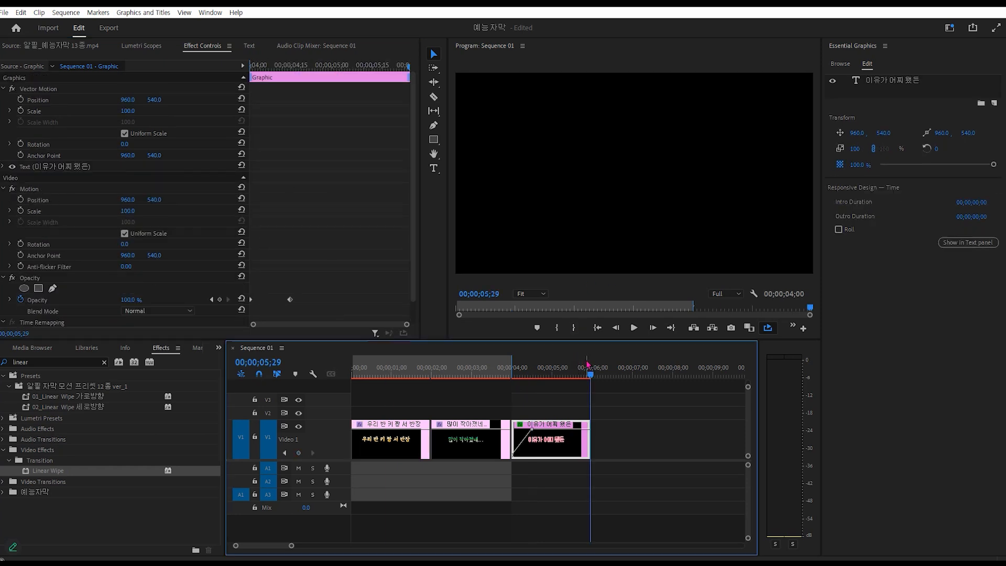
{"action": "left_click", "coordinate": [634, 328]}
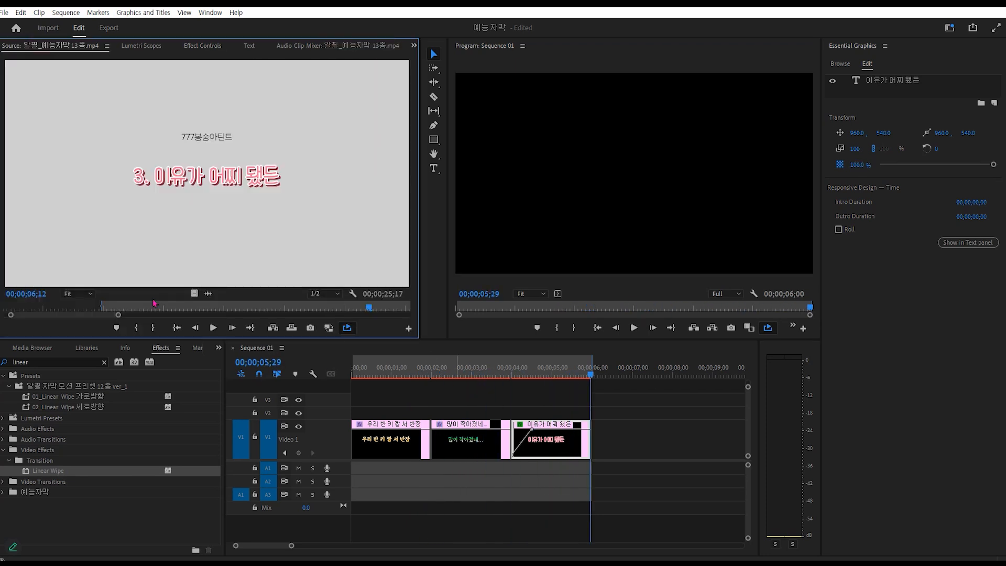
- Mark the reference clip's in point at 00;00;07;26 and review how its fourth caption animates
{"action": "left_click_drag", "start_coordinate": [89, 315], "coordinate": [221, 307]}
{"action": "left_click_drag", "start_coordinate": [221, 305], "coordinate": [221, 313]}
{"action": "left_click", "coordinate": [138, 327]}
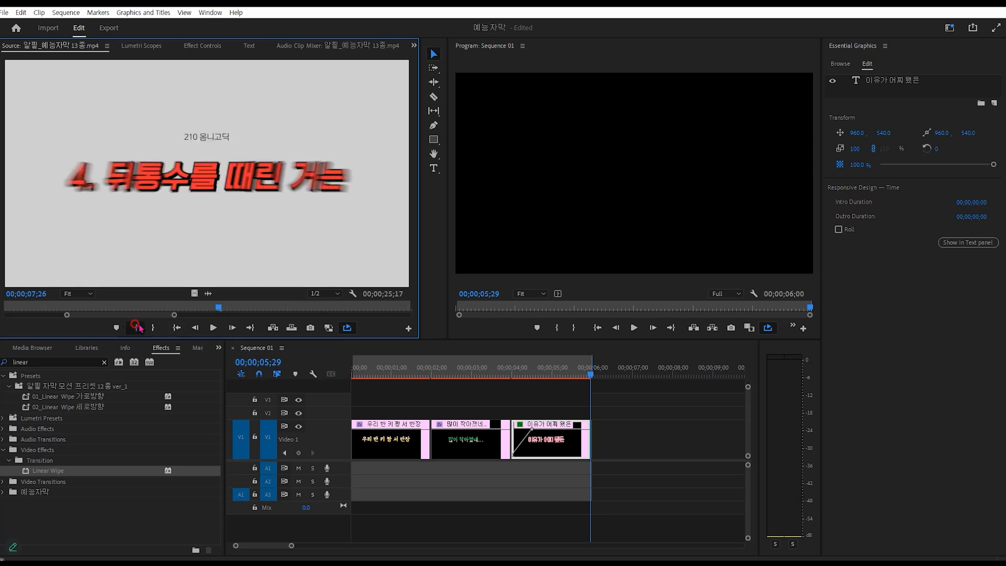
{"action": "key", "text": "space"}
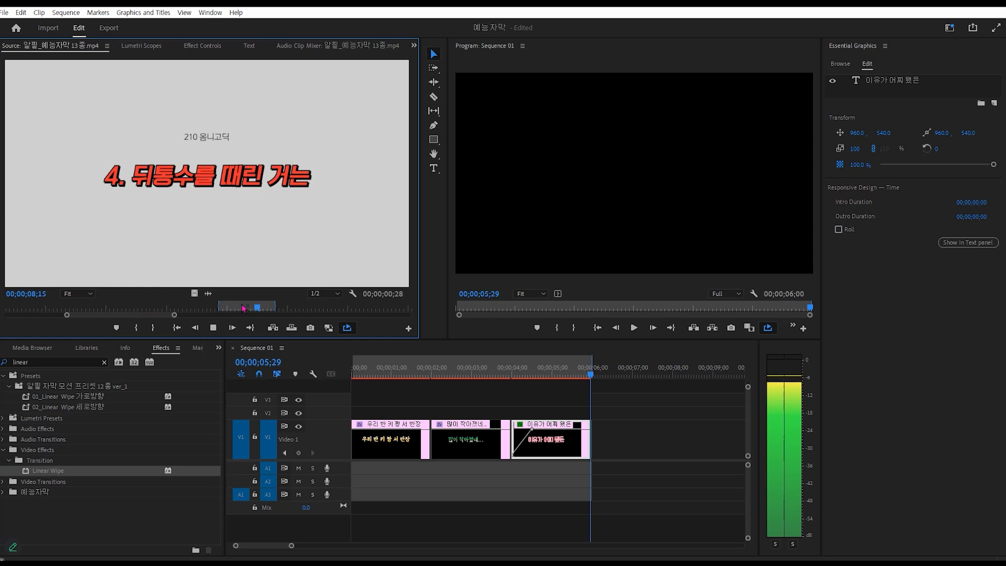
{"action": "key", "text": "space"}
{"action": "left_click_drag", "start_coordinate": [223, 309], "coordinate": [227, 307]}
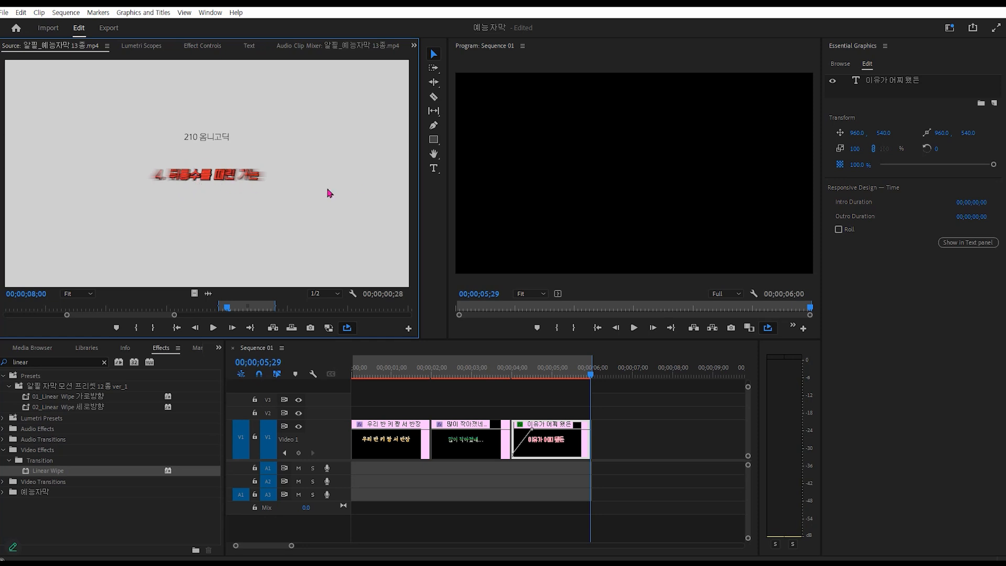
{"action": "left_click", "coordinate": [265, 308]}
- Add a fourth text graphic reading 뒤통수를 때린 거는 at 00;00;05;29 and nudge it down to position 391.4, 576.5
{"action": "left_click", "coordinate": [434, 169]}
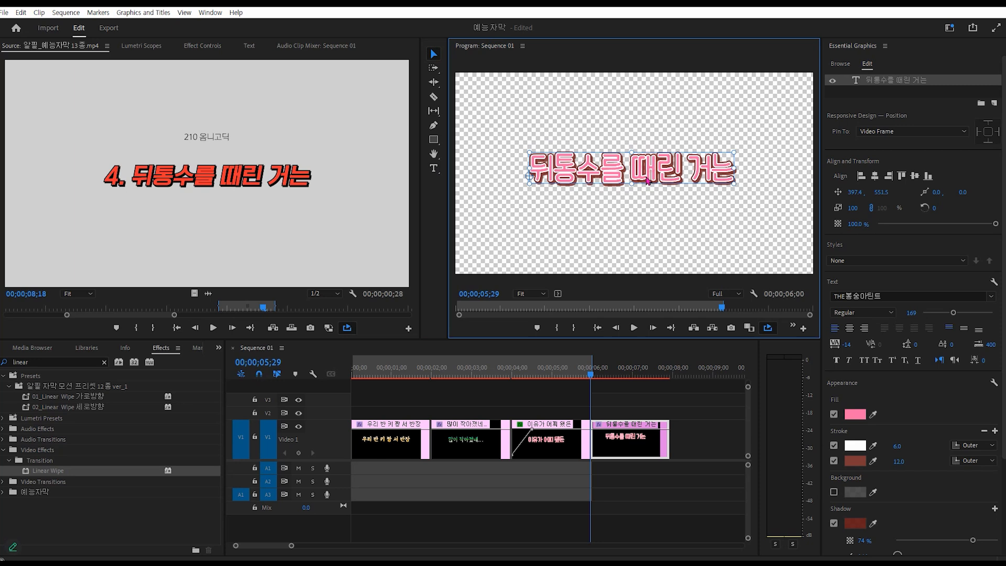
{"action": "key", "text": "Down"}
{"action": "key", "text": "Down"}
{"action": "key", "text": "Down"}
{"action": "key", "text": "Down"}
{"action": "key", "text": "Down"}
{"action": "key", "text": "Down"}
{"action": "key", "text": "Down"}
{"action": "key", "text": "Down"}
{"action": "key", "text": "Down"}
{"action": "key", "text": "Down"}
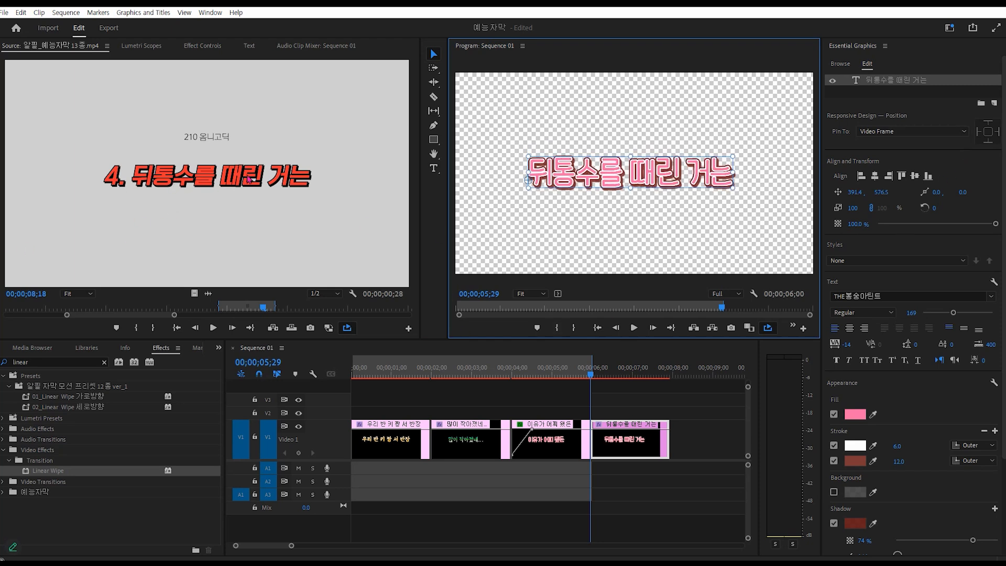
- Change the fourth caption's font to 조선견고딕, nudge the text, and recolour its fill bright red
{"action": "left_click", "coordinate": [991, 297]}
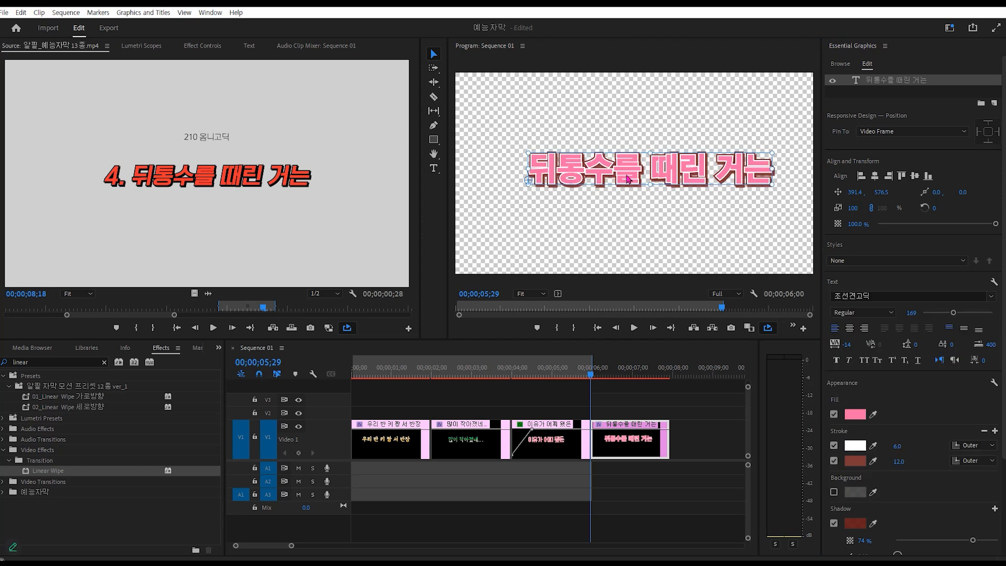
{"action": "left_click_drag", "start_coordinate": [623, 173], "coordinate": [615, 175]}
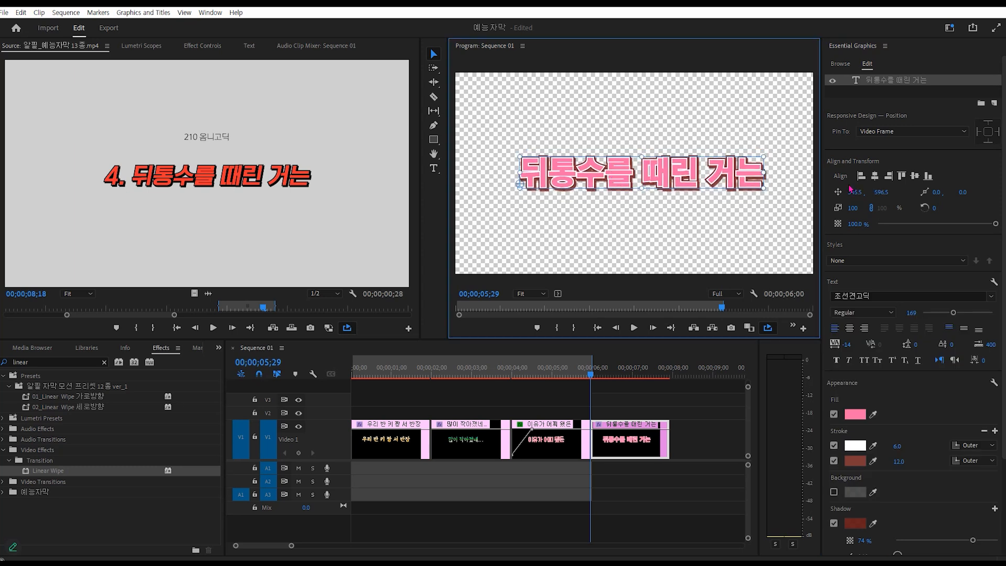
{"action": "left_click", "coordinate": [857, 415]}
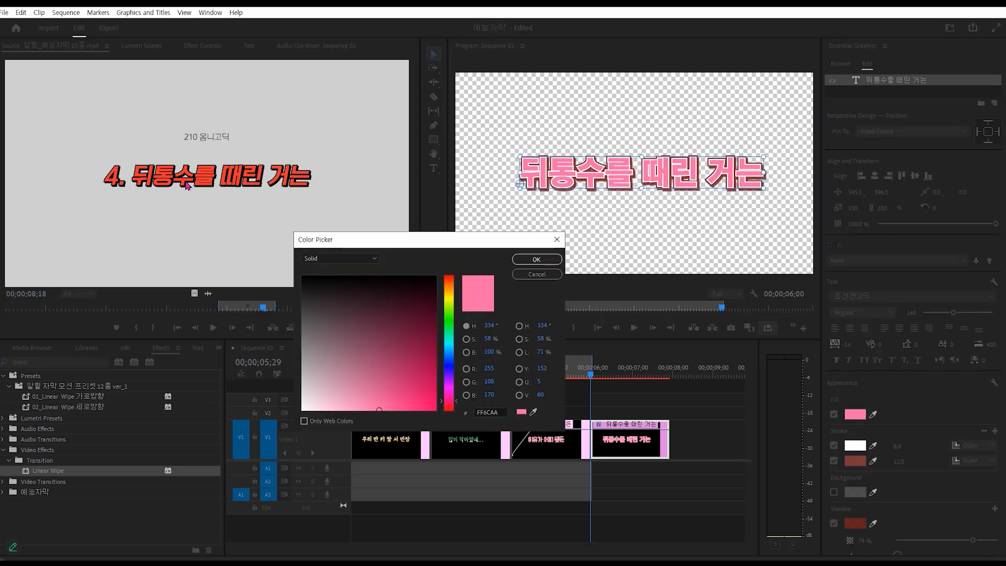
{"action": "left_click_drag", "start_coordinate": [455, 400], "coordinate": [455, 411]}
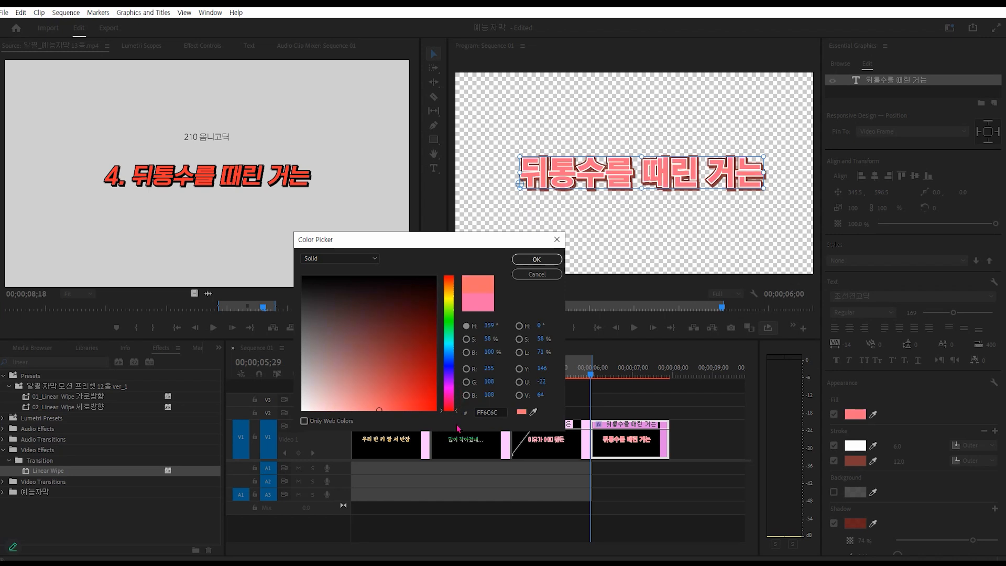
{"action": "left_click", "coordinate": [436, 388]}
{"action": "key", "text": "Return"}
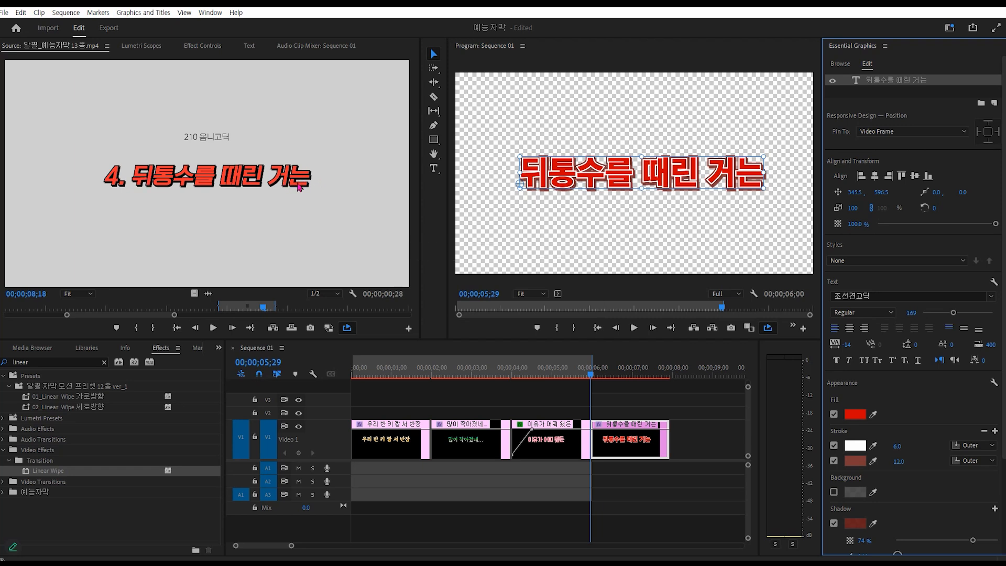
- Center-align the caption text, reposition it to 845.4, 607.5, and give it a faux italic style
{"action": "left_click", "coordinate": [850, 328]}
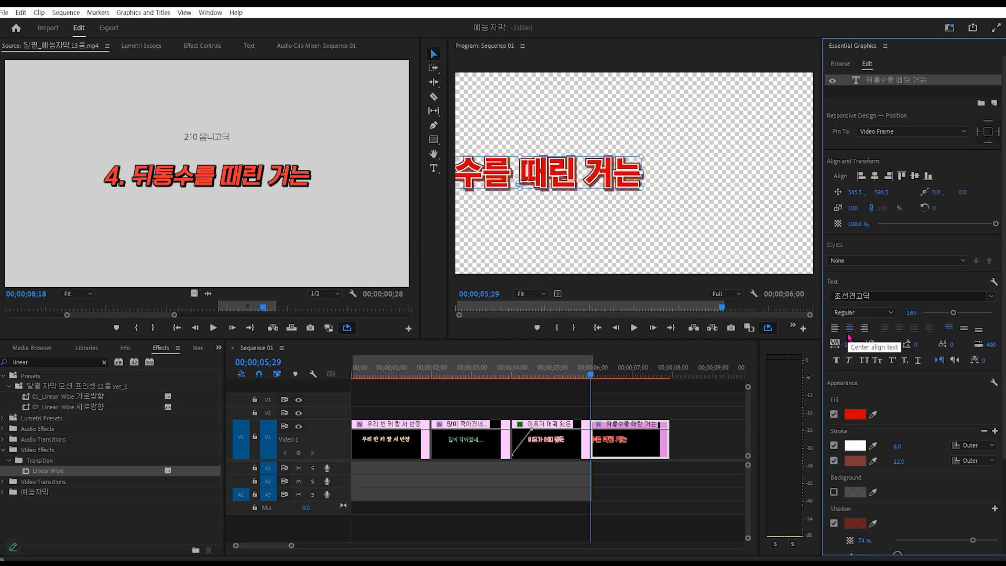
{"action": "left_click_drag", "start_coordinate": [584, 183], "coordinate": [690, 182]}
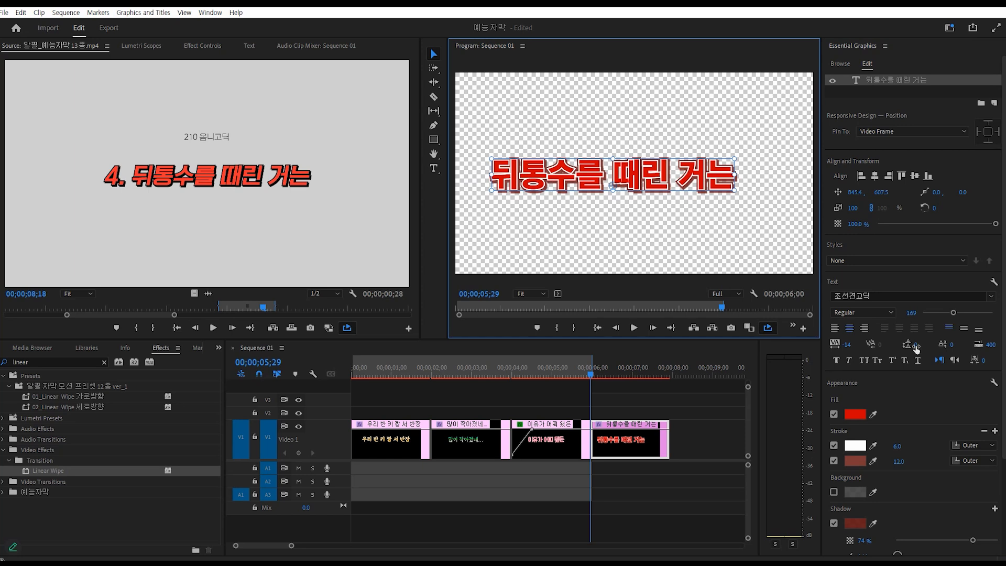
{"action": "left_click", "coordinate": [849, 361]}
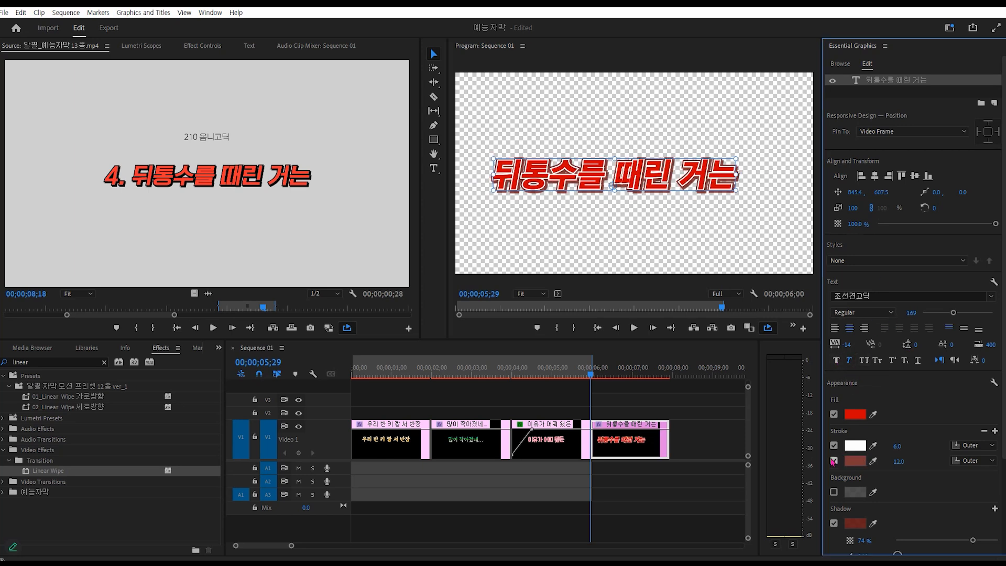
- Remove the caption's second, 12.0-wide stroke and recolour the remaining 6.0 stroke black
{"action": "left_click", "coordinate": [985, 432]}
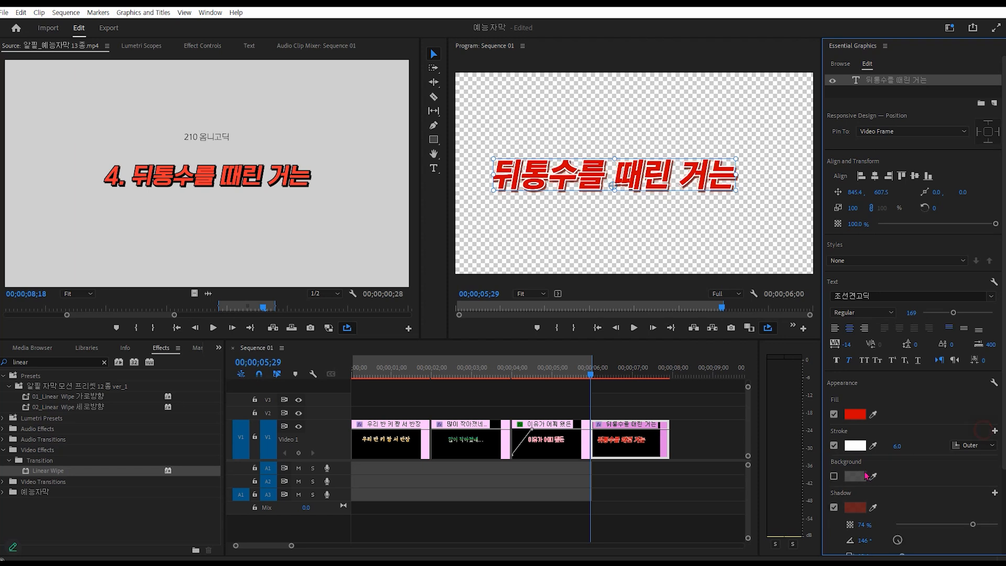
{"action": "left_click", "coordinate": [858, 446]}
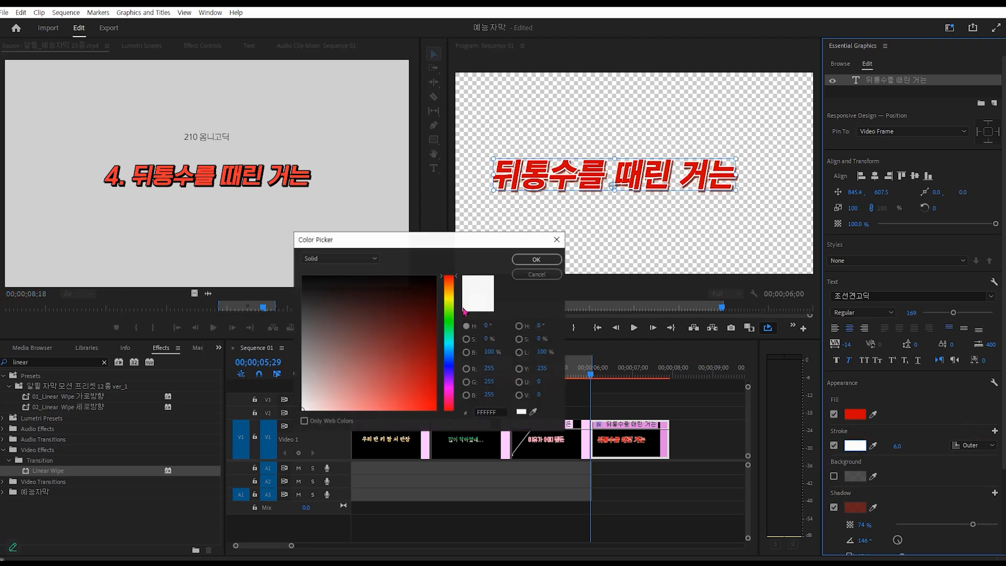
{"action": "left_click_drag", "start_coordinate": [342, 310], "coordinate": [193, 241]}
{"action": "left_click", "coordinate": [537, 258]}
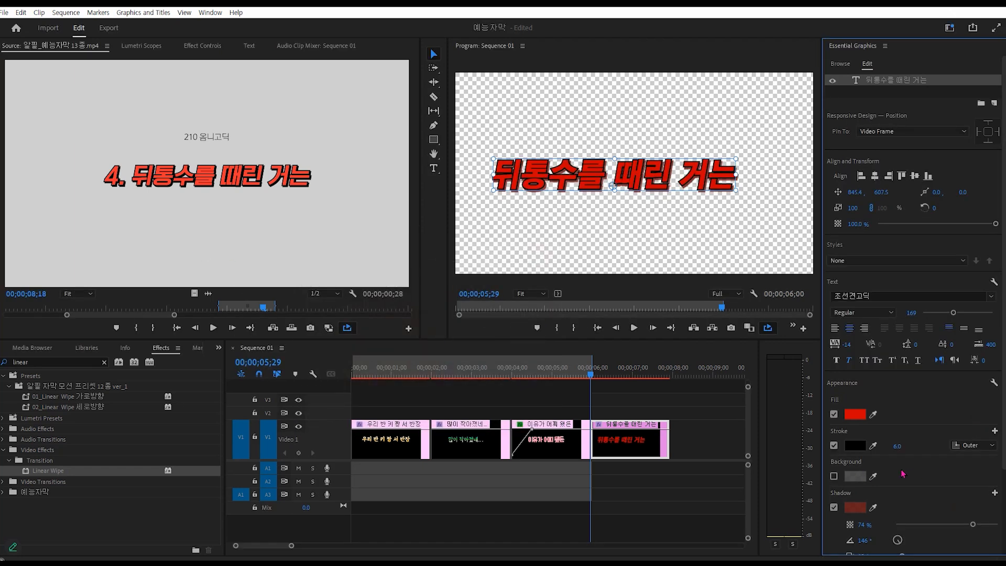
- Set the caption's shadow to near-black with 100% opacity, distance 14.4 and blur 0, and center the caption in the frame both ways
{"action": "left_click", "coordinate": [855, 507]}
{"action": "left_click", "coordinate": [313, 281]}
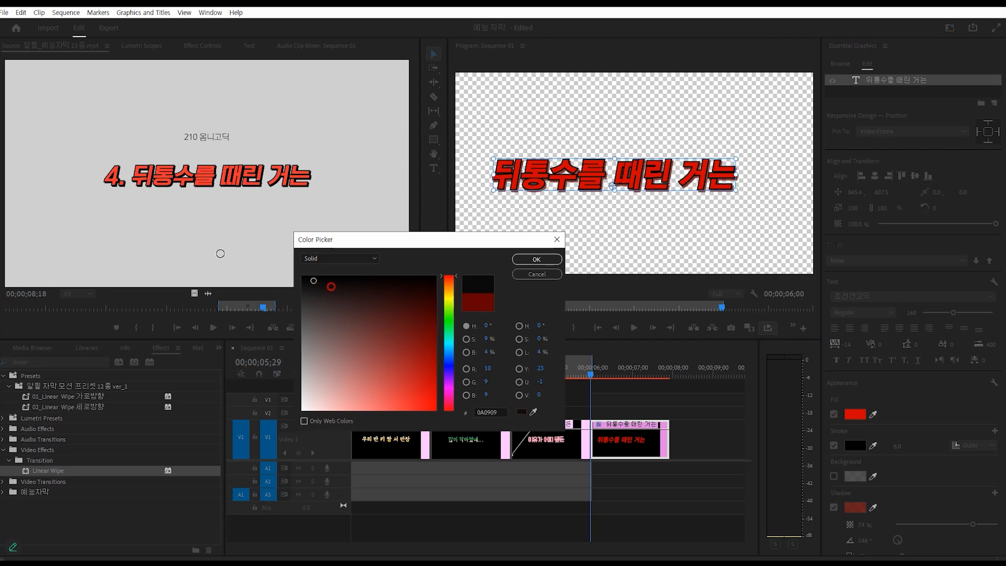
{"action": "left_click", "coordinate": [537, 259]}
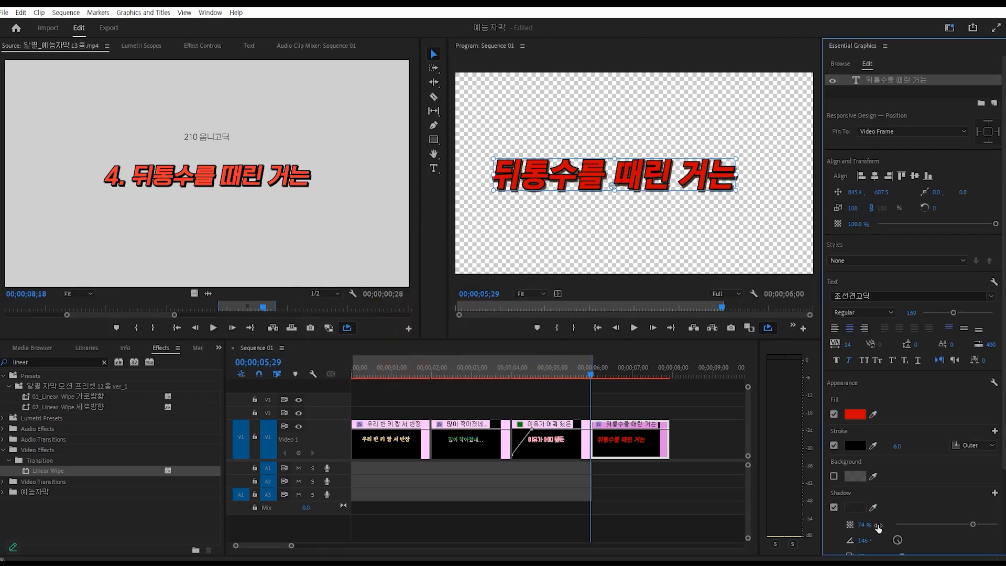
{"action": "scroll", "coordinate": [953, 423], "scroll_direction": "down", "scroll_amount": 4}
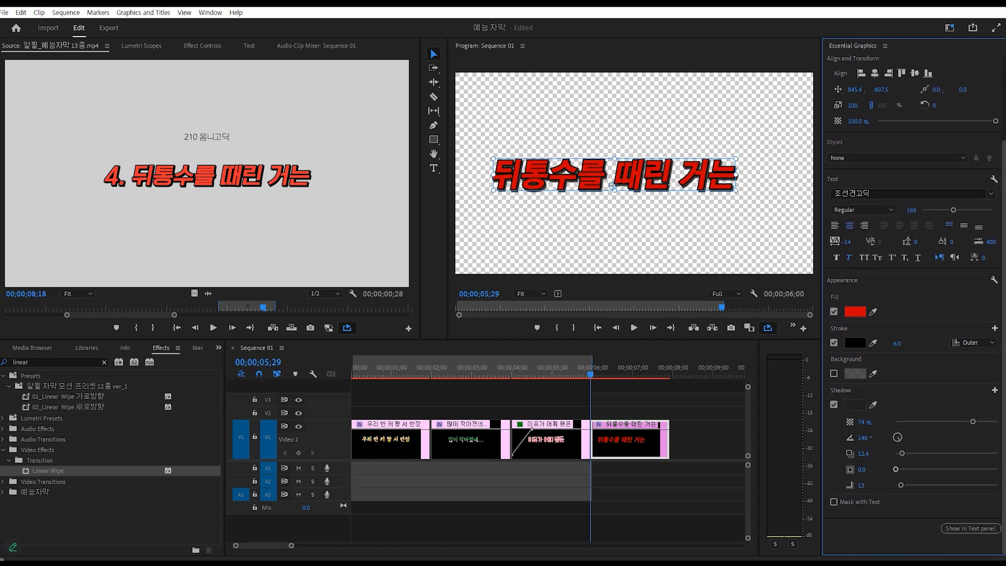
{"action": "left_click_drag", "start_coordinate": [974, 424], "coordinate": [999, 422]}
{"action": "left_click_drag", "start_coordinate": [901, 485], "coordinate": [865, 495]}
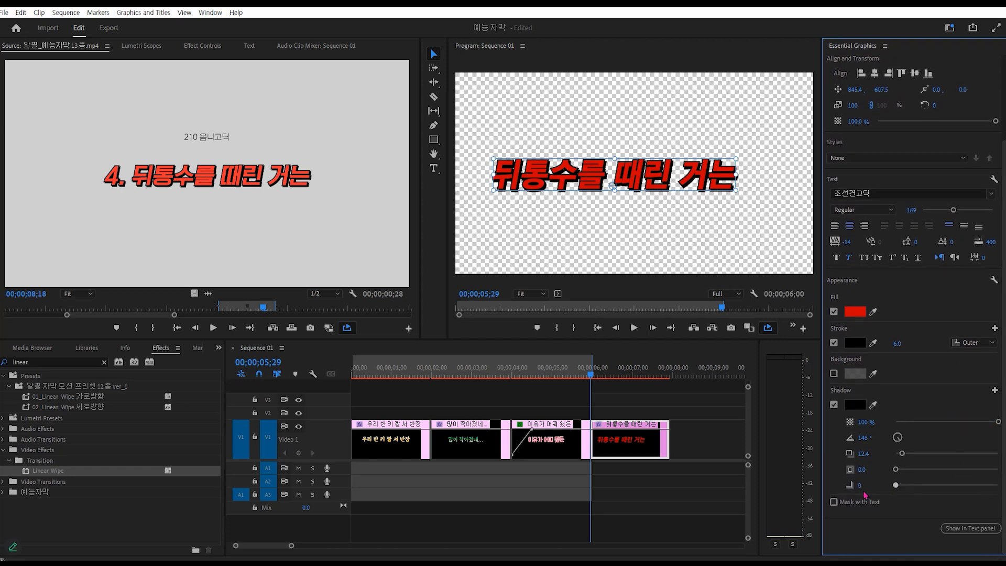
{"action": "left_click_drag", "start_coordinate": [902, 454], "coordinate": [904, 454]}
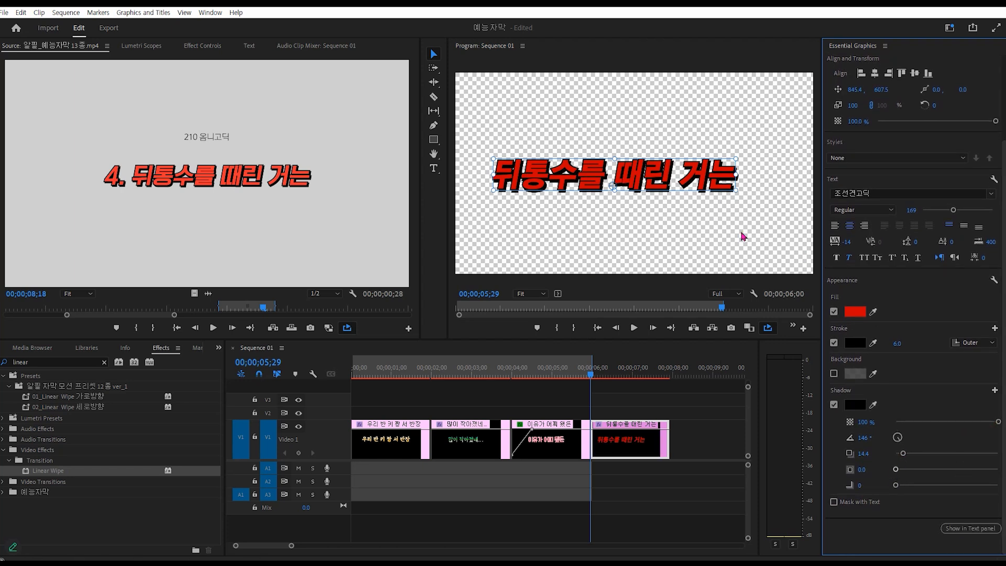
{"action": "left_click", "coordinate": [874, 73]}
{"action": "left_click", "coordinate": [915, 73]}
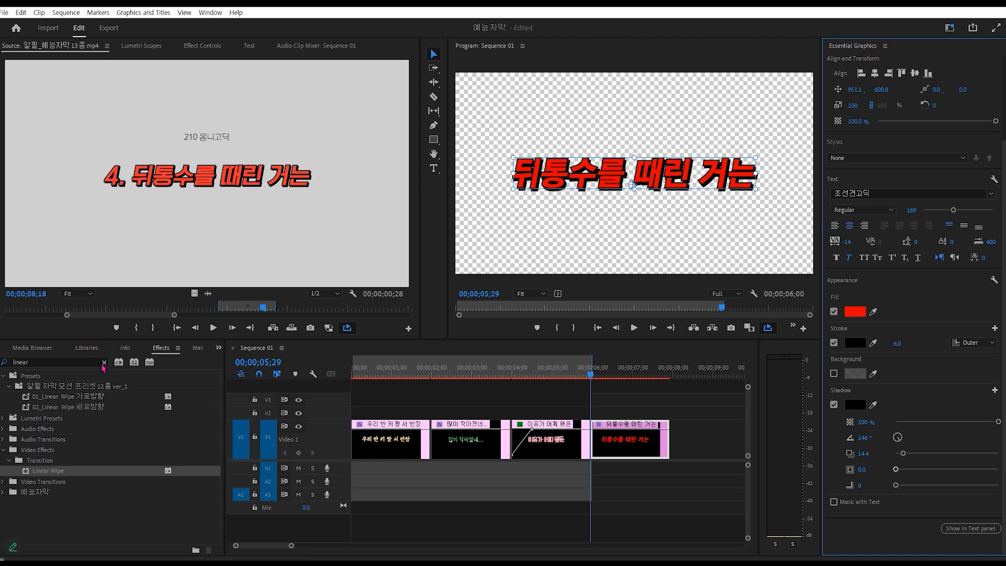
- Search the effects for transform and apply the Distort Transform effect to the fourth caption clip
{"action": "left_click", "coordinate": [42, 361]}
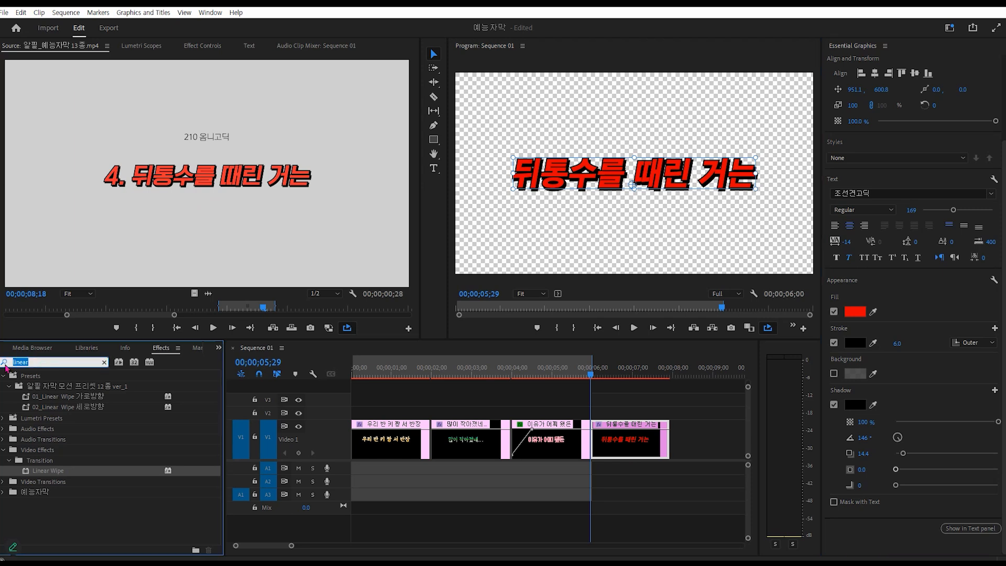
{"action": "type", "text": "ㅅ"}
{"action": "key", "text": "BackSpace"}
{"action": "type", "text": "trans"}
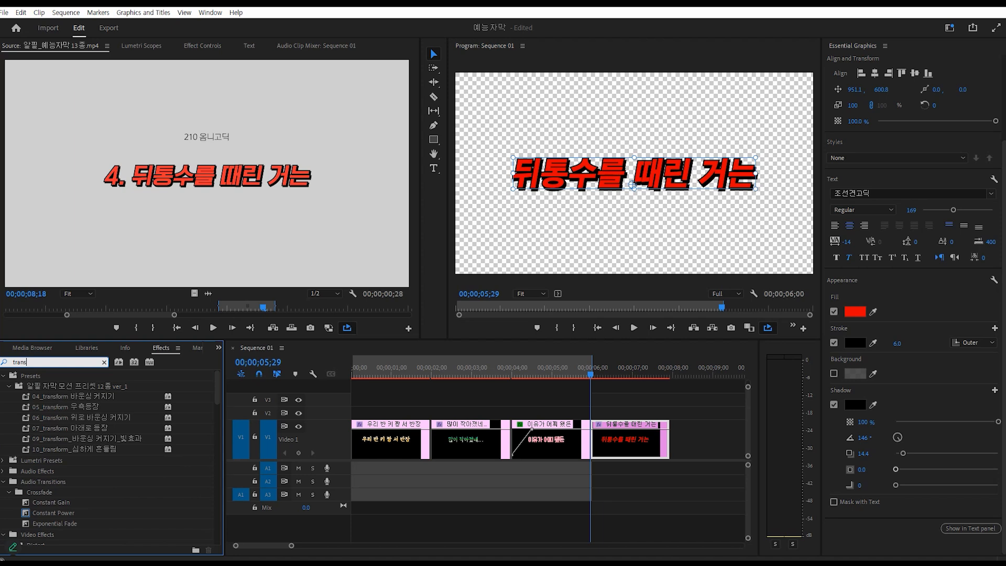
{"action": "type", "text": "form"}
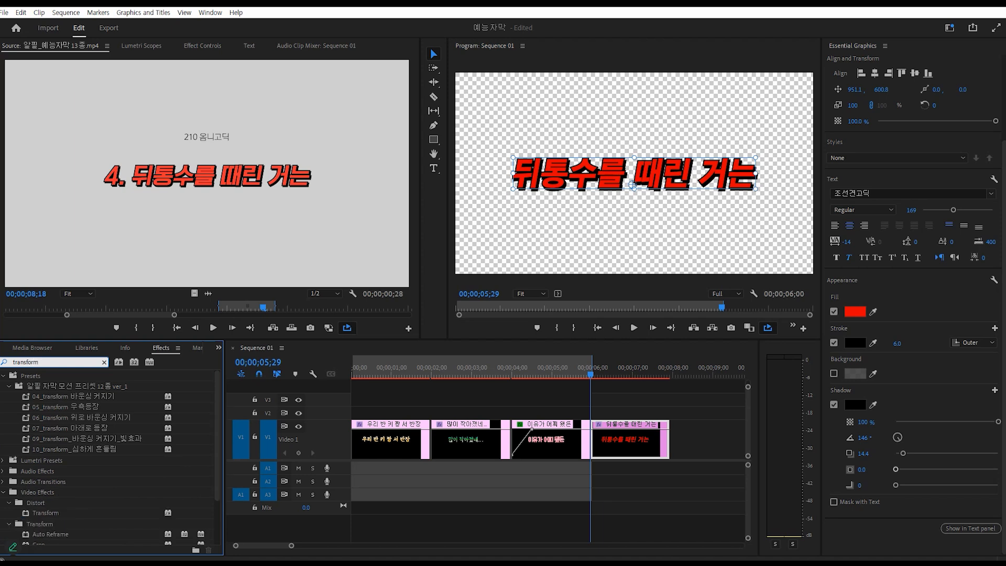
{"action": "scroll", "coordinate": [28, 455], "scroll_direction": "down", "scroll_amount": 3}
{"action": "left_click", "coordinate": [44, 460]}
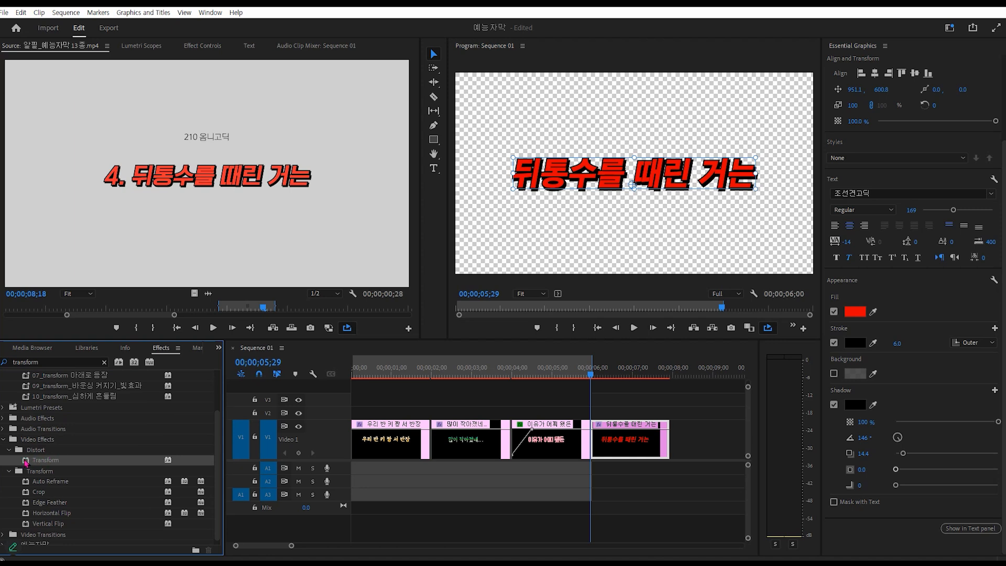
{"action": "left_click_drag", "start_coordinate": [25, 464], "coordinate": [612, 445]}
{"action": "left_click", "coordinate": [608, 449]}
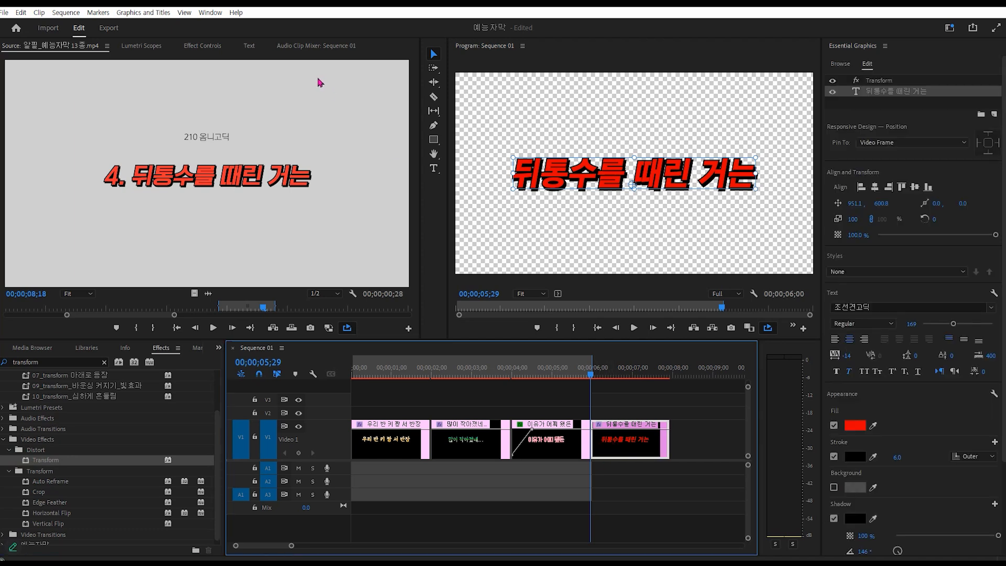
- Set the Transform effect's Scale to 145 on the fourth caption clip and keyframe it at 00;00;05;29
{"action": "left_click", "coordinate": [205, 46]}
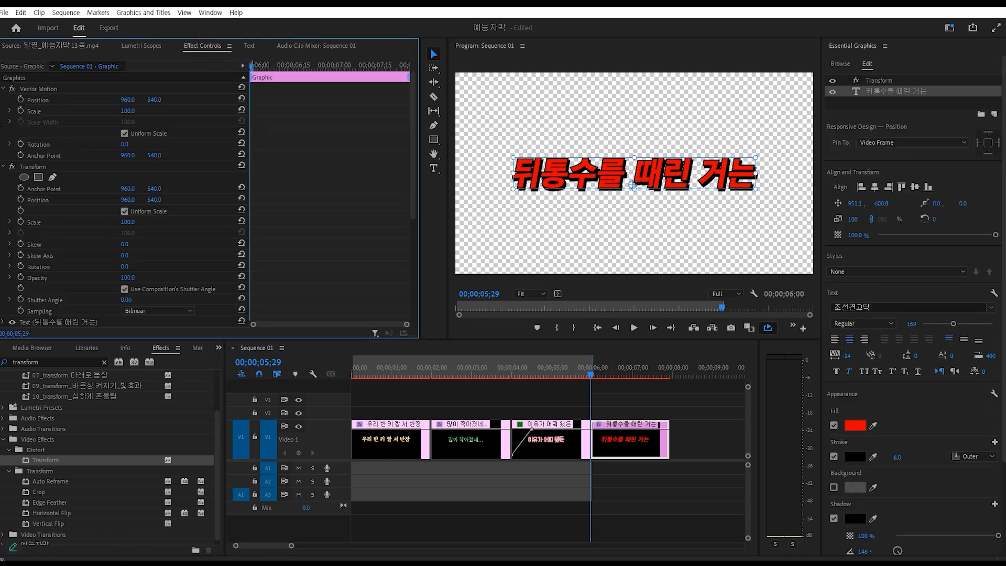
{"action": "left_click", "coordinate": [46, 159]}
{"action": "scroll", "coordinate": [90, 181], "scroll_direction": "down", "scroll_amount": 5}
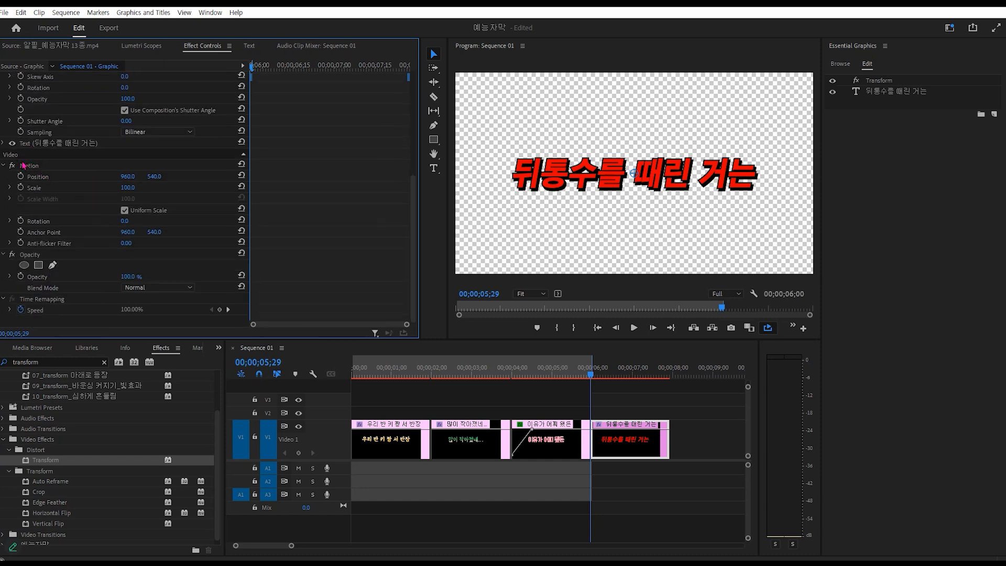
{"action": "scroll", "coordinate": [46, 190], "scroll_direction": "up", "scroll_amount": 4}
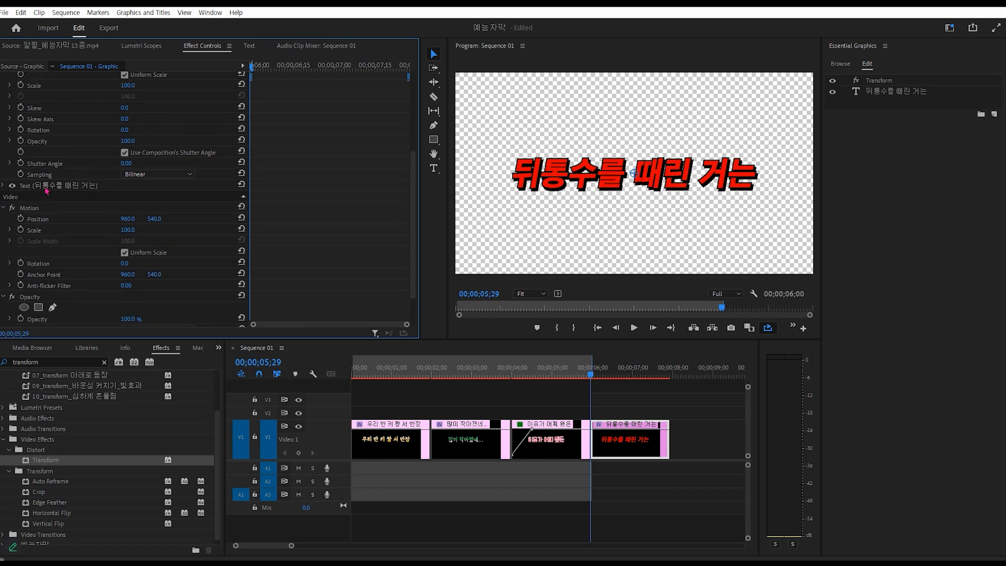
{"action": "scroll", "coordinate": [67, 244], "scroll_direction": "up", "scroll_amount": 2}
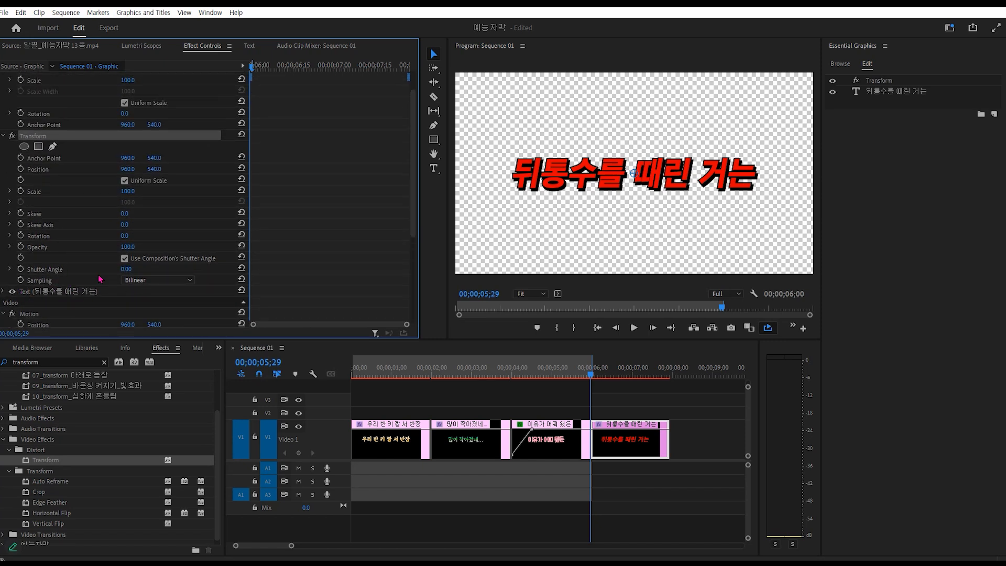
{"action": "scroll", "coordinate": [91, 273], "scroll_direction": "up", "scroll_amount": 1}
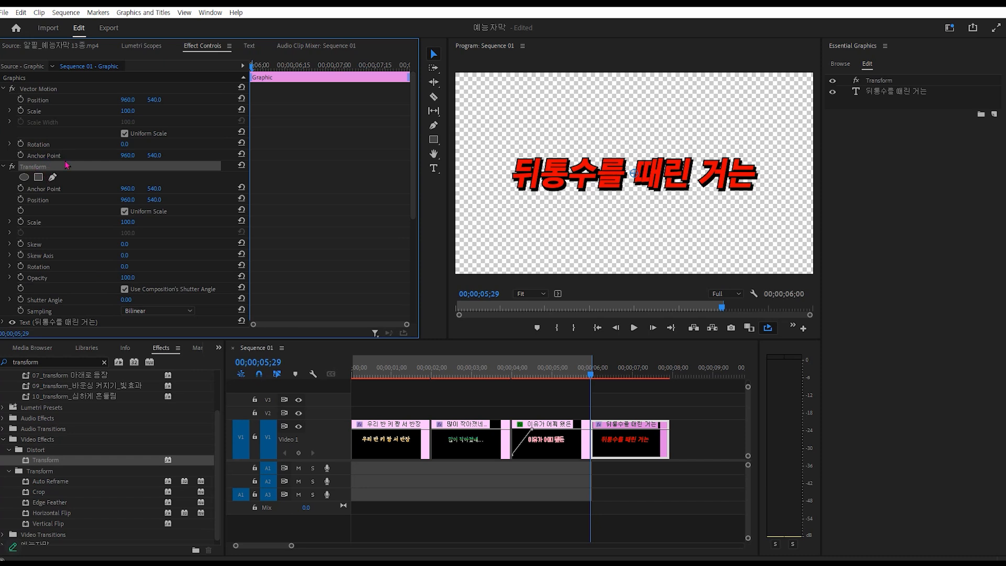
{"action": "scroll", "coordinate": [24, 149], "scroll_direction": "down", "scroll_amount": 1}
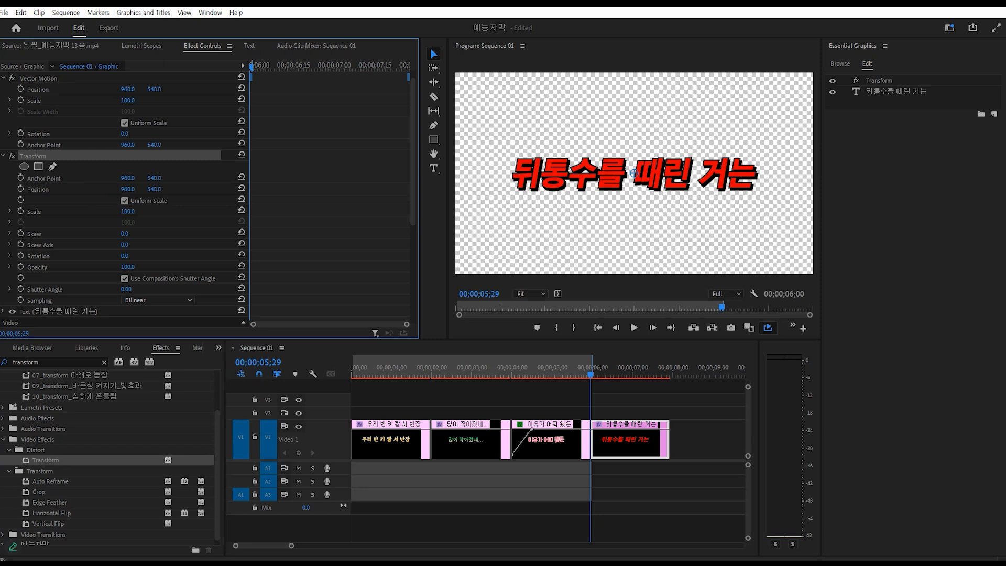
{"action": "left_click_drag", "start_coordinate": [127, 211], "coordinate": [151, 211]}
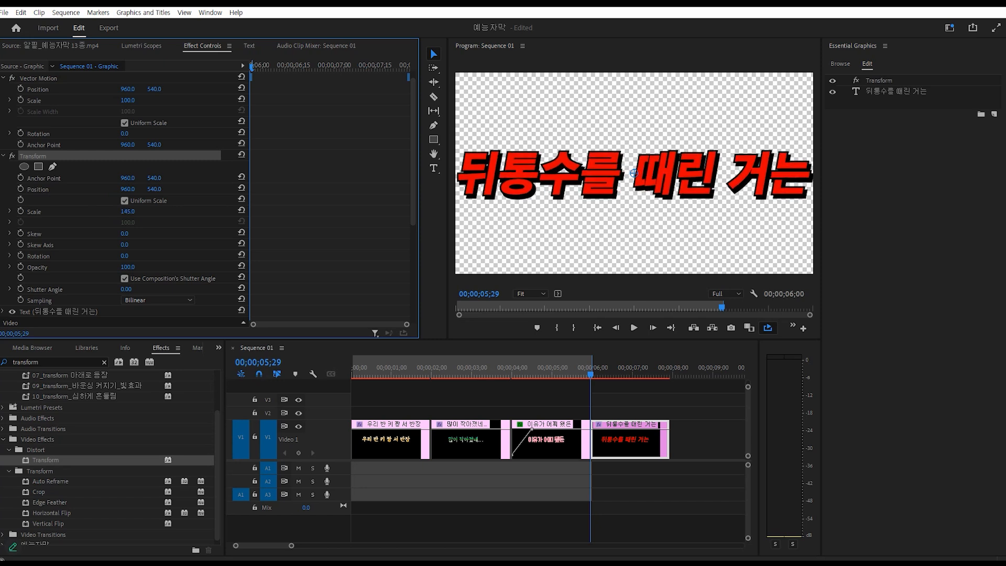
{"action": "left_click", "coordinate": [20, 211]}
- Add Transform Scale keyframes of 56 at 00;00;06;04 and 84 at 00;00;06;05
{"action": "left_click", "coordinate": [264, 67]}
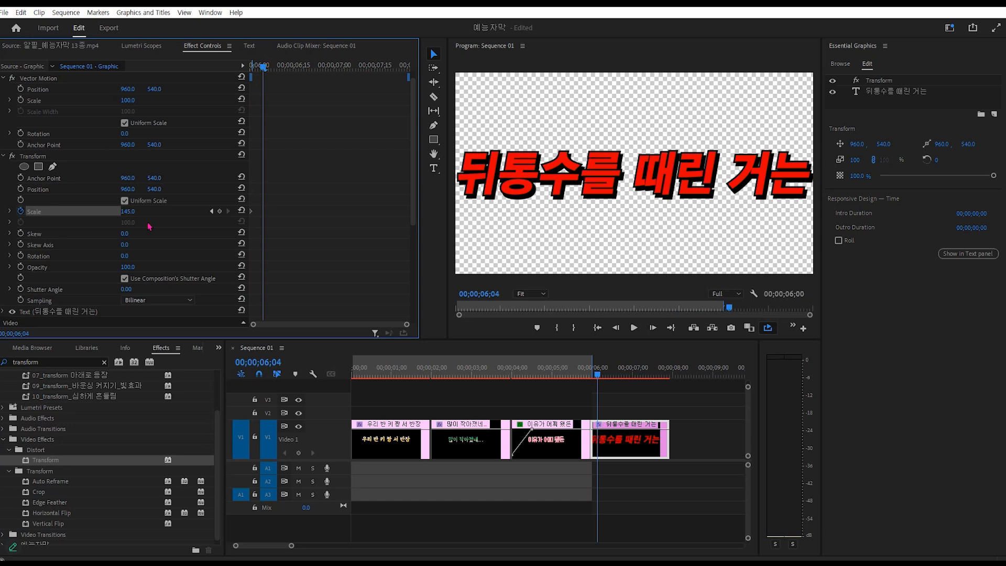
{"action": "left_click_drag", "start_coordinate": [127, 211], "coordinate": [82, 212]}
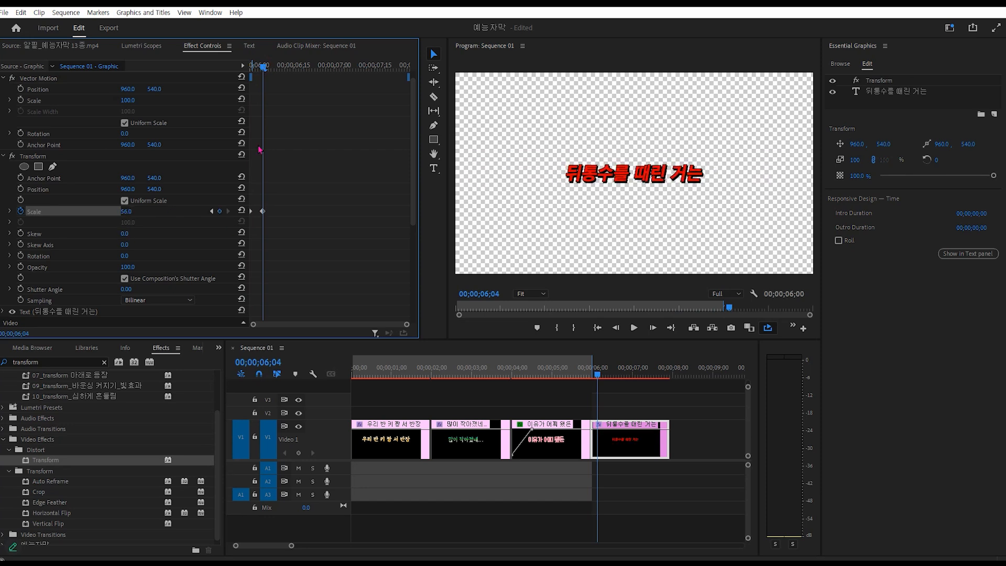
{"action": "left_click", "coordinate": [266, 67]}
{"action": "left_click_drag", "start_coordinate": [127, 212], "coordinate": [141, 211]}
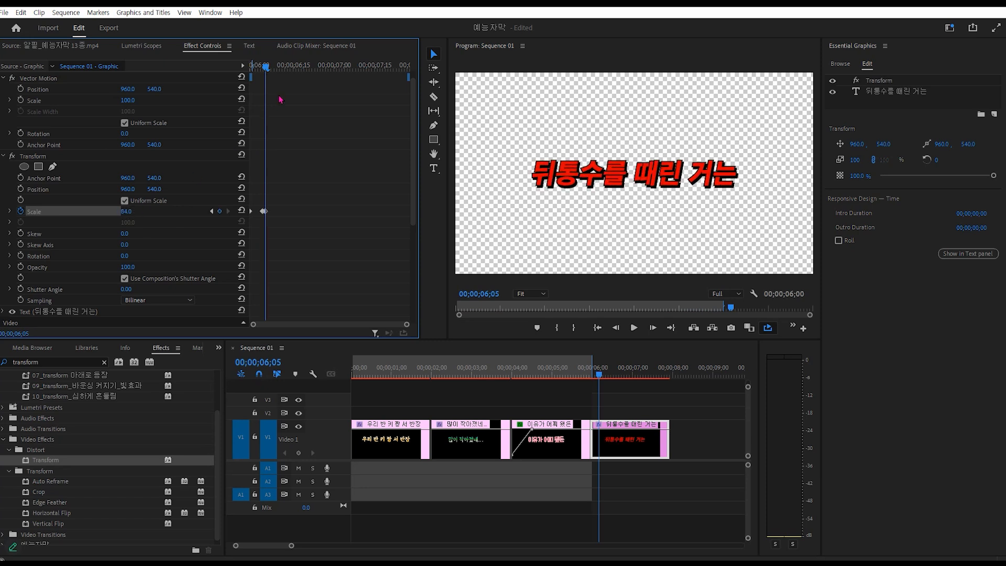
- Limit the sequence's playback range to the fourth caption's opening scale animation and play it back
{"action": "left_click_drag", "start_coordinate": [276, 66], "coordinate": [150, 78]}
{"action": "key", "text": "o"}
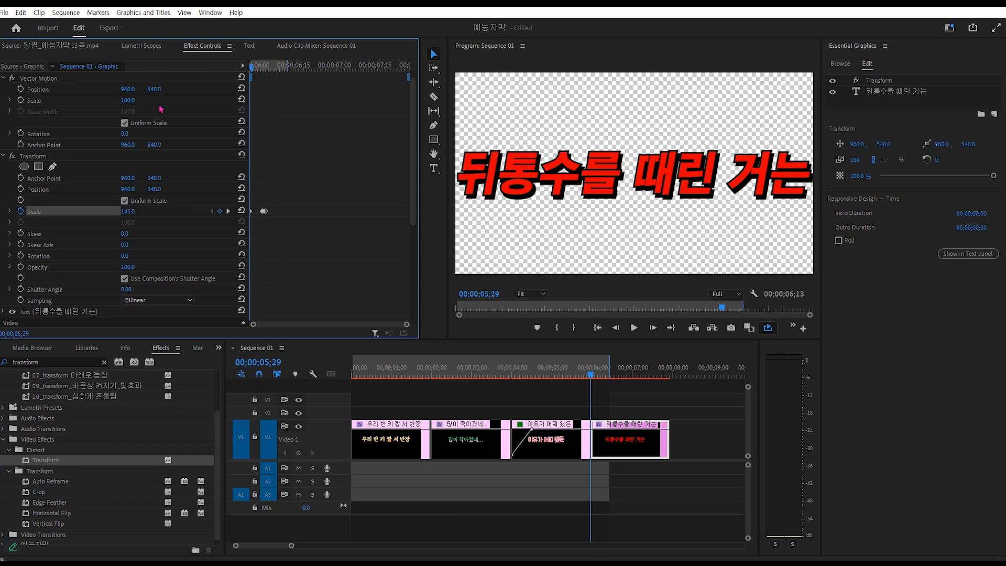
{"action": "left_click", "coordinate": [635, 327]}
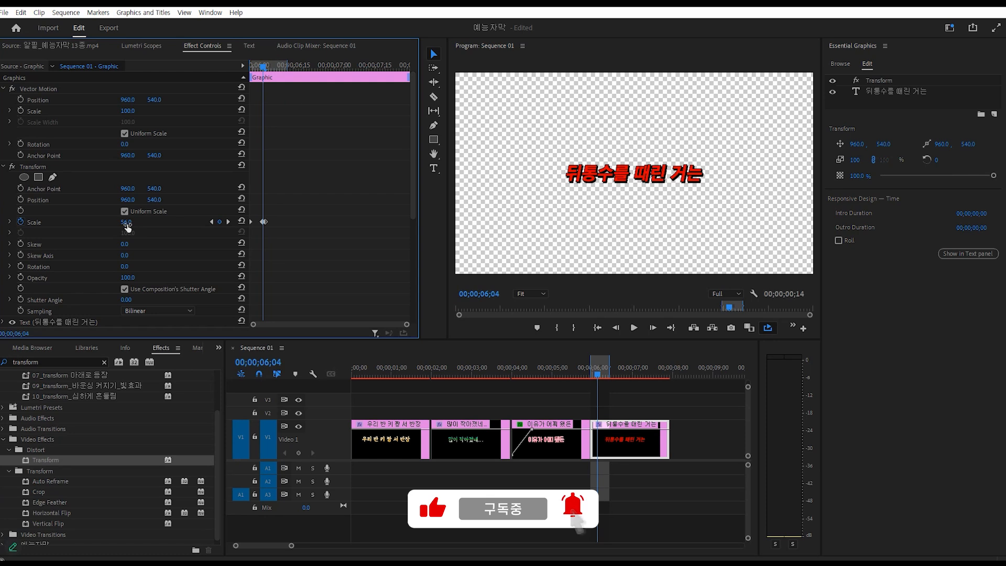
- Set the Transform Scale keyframe at 00;00;06;04 to 49
{"action": "left_click_drag", "start_coordinate": [127, 224], "coordinate": [124, 224]}
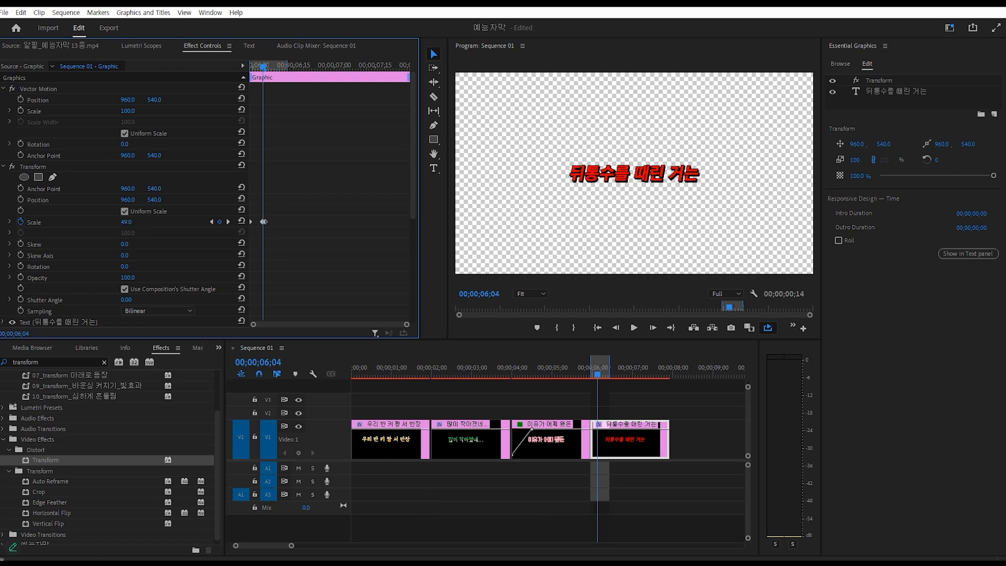
- Apply Ease In to all of the fourth caption's Transform Scale keyframes
{"action": "key", "text": "space"}
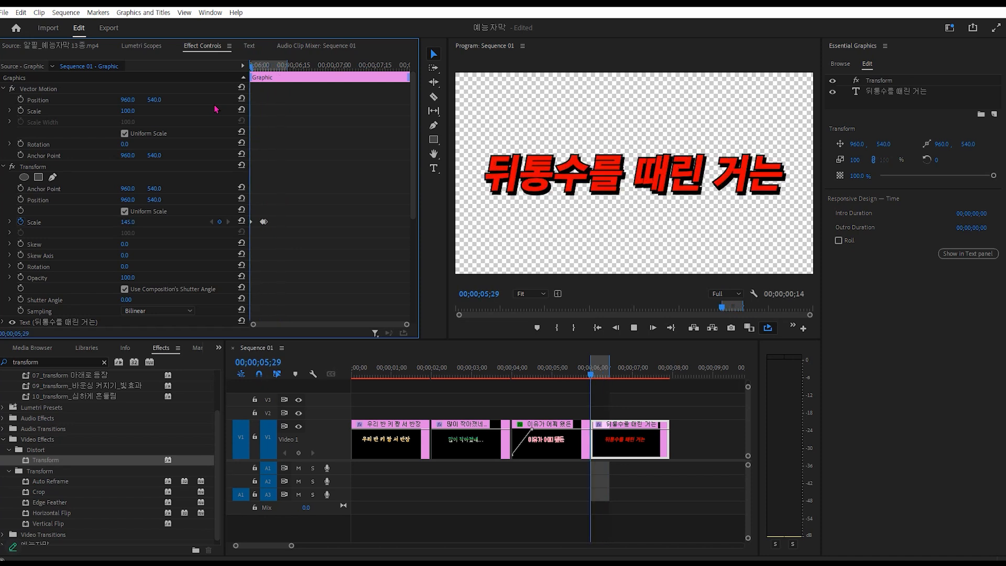
{"action": "key", "text": "space"}
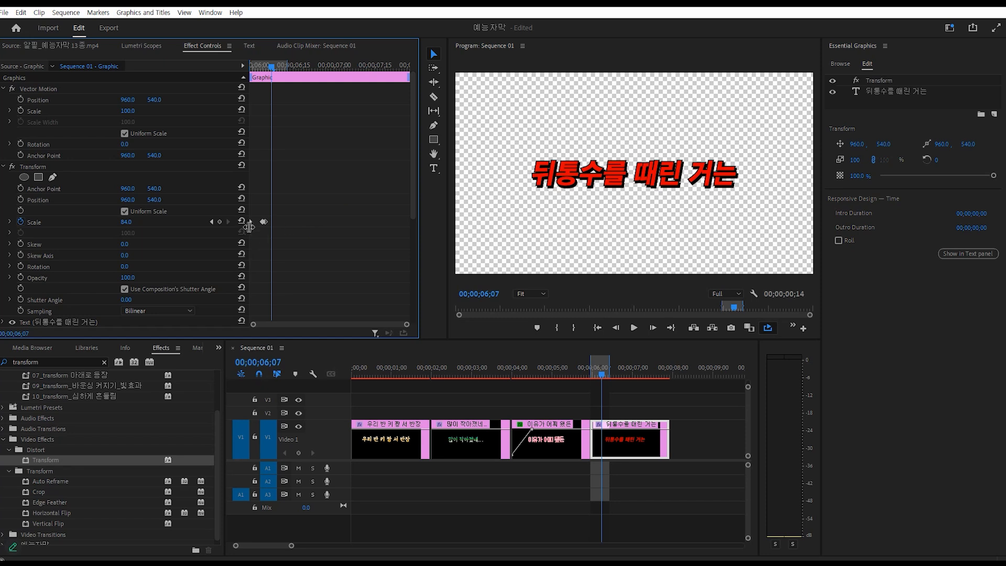
{"action": "left_click_drag", "start_coordinate": [406, 325], "coordinate": [338, 333]}
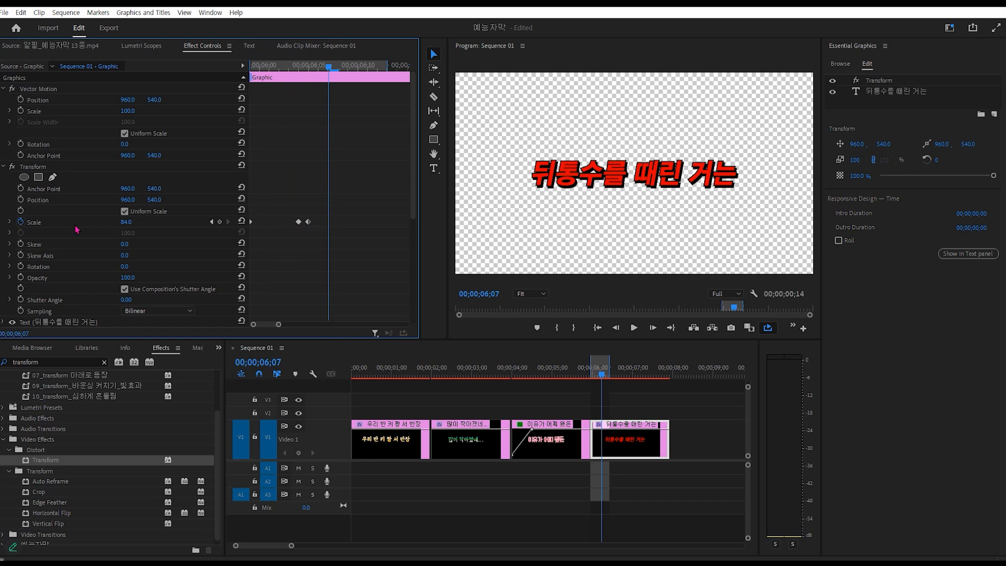
{"action": "left_click", "coordinate": [37, 223]}
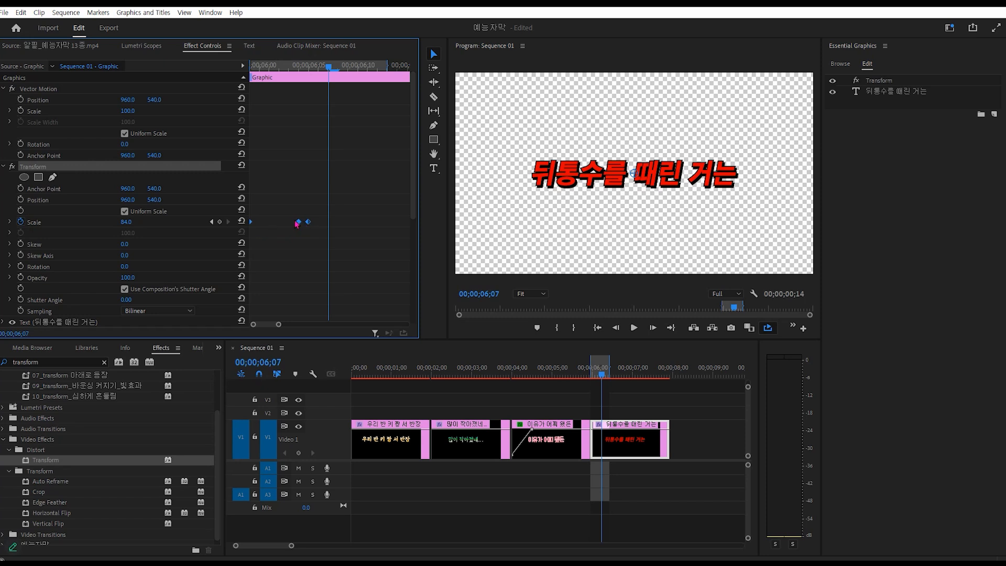
{"action": "left_click", "coordinate": [37, 223]}
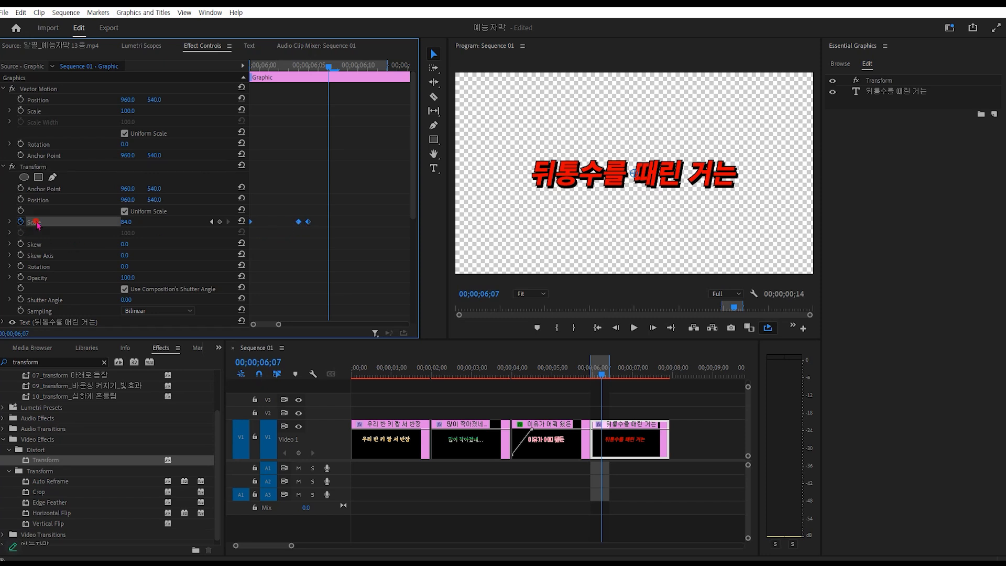
{"action": "right_click", "coordinate": [299, 223]}
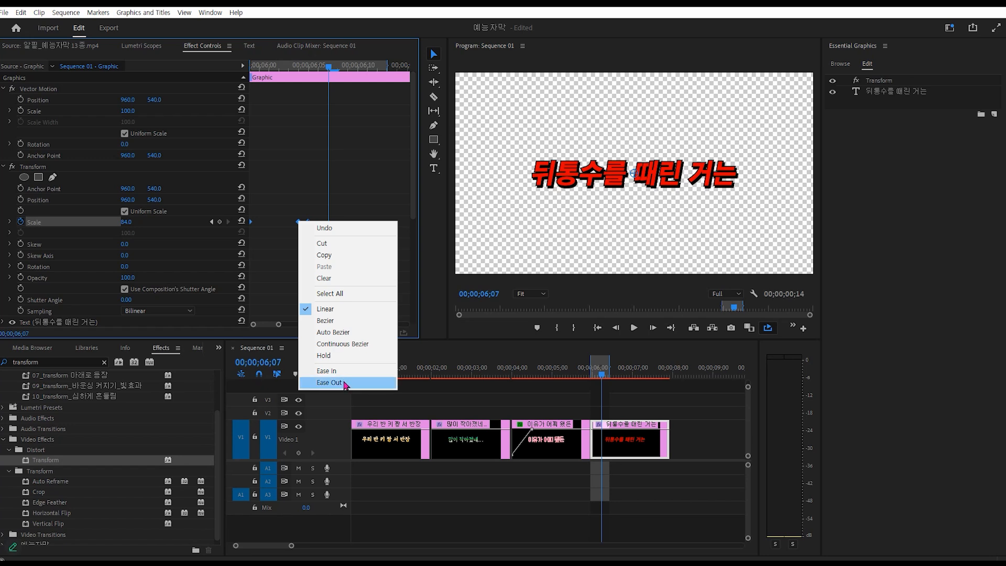
{"action": "left_click", "coordinate": [326, 371]}
- Play back the fourth caption's eased scale animation and save the project
{"action": "key", "text": "space"}
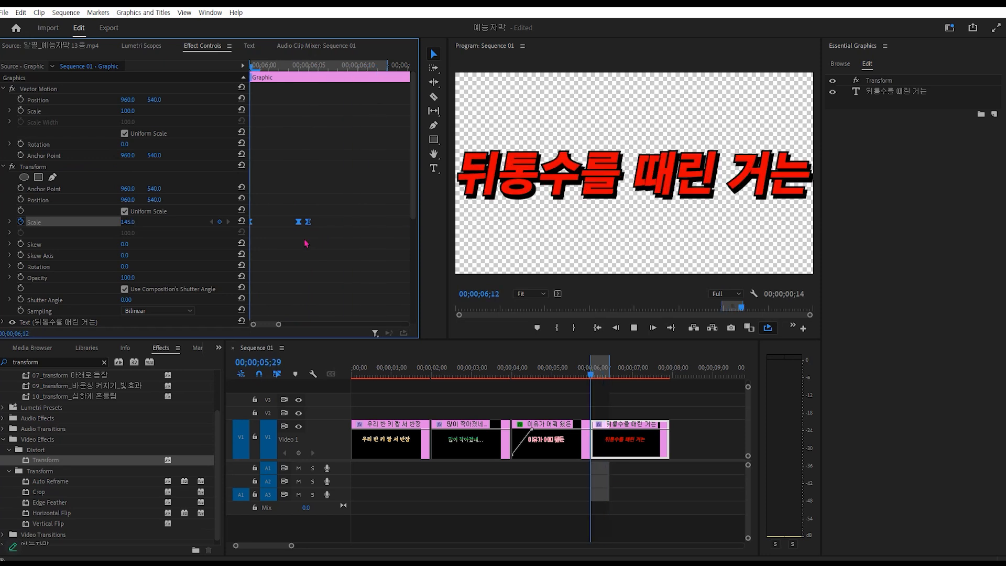
{"action": "key", "text": "space"}
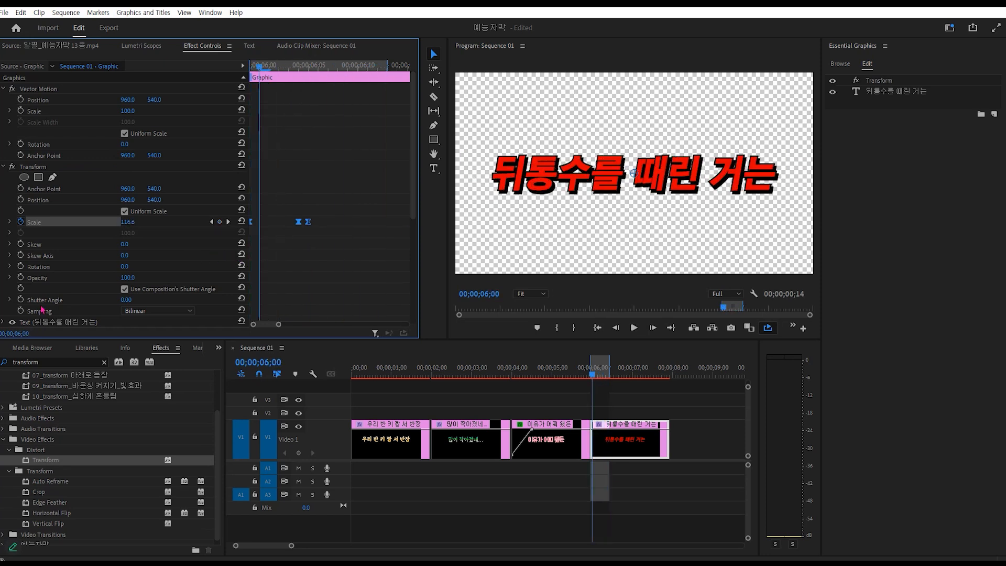
{"action": "key", "text": "ctrl+s"}
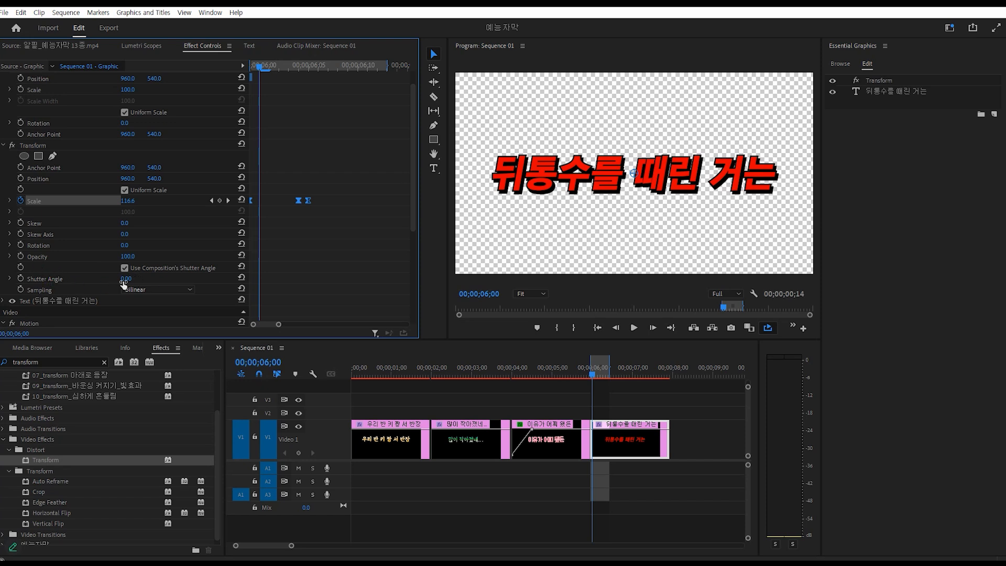
- Set the Transform effect's Shutter Angle to 180 with Use Composition's Shutter Angle off, and play back the fourth caption
{"action": "left_click", "coordinate": [126, 279]}
{"action": "type", "text": "180"}
{"action": "left_click", "coordinate": [310, 290]}
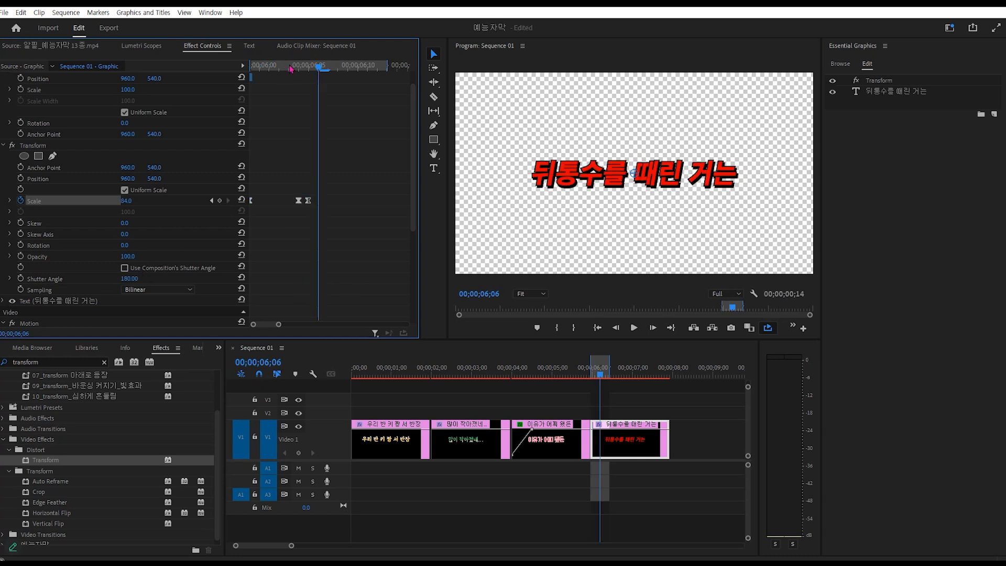
{"action": "left_click_drag", "start_coordinate": [291, 68], "coordinate": [222, 82]}
{"action": "key", "text": "space"}
{"action": "key", "text": "space"}
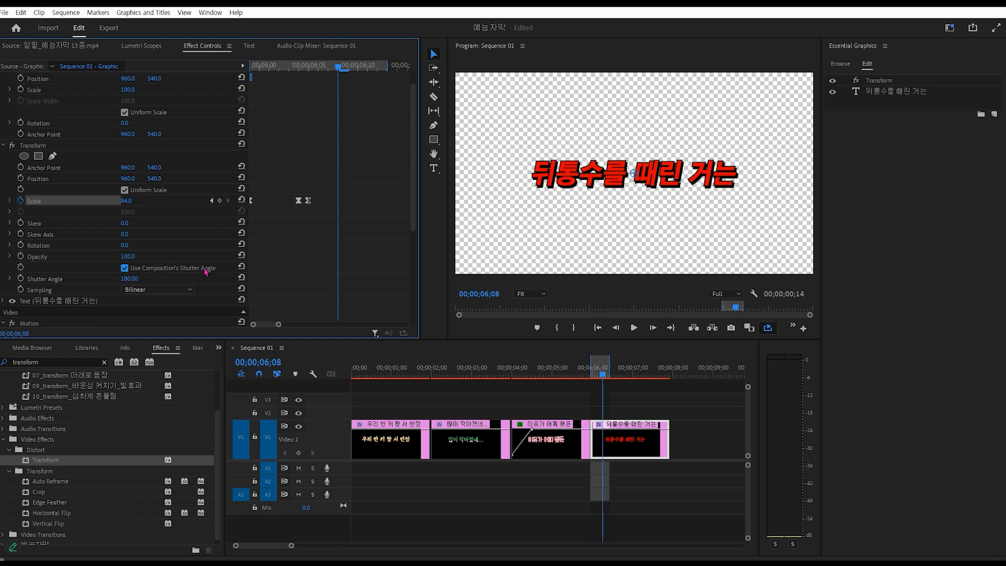
- Compare the caption's motion blur at 00;00;06;02 with Use Composition's Shutter Angle on and off, leaving it off, and play it back
{"action": "left_click", "coordinate": [279, 66]}
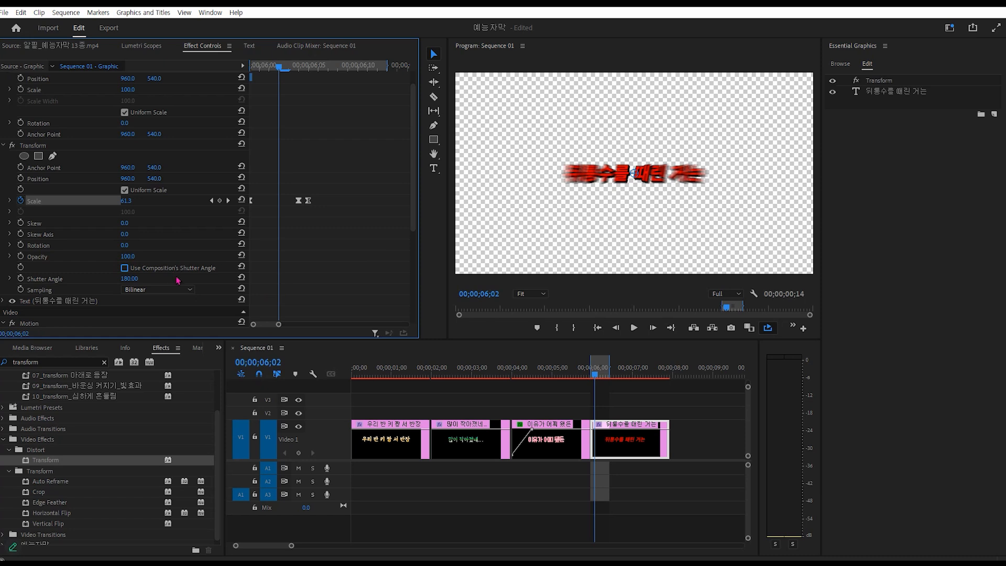
{"action": "left_click", "coordinate": [125, 269]}
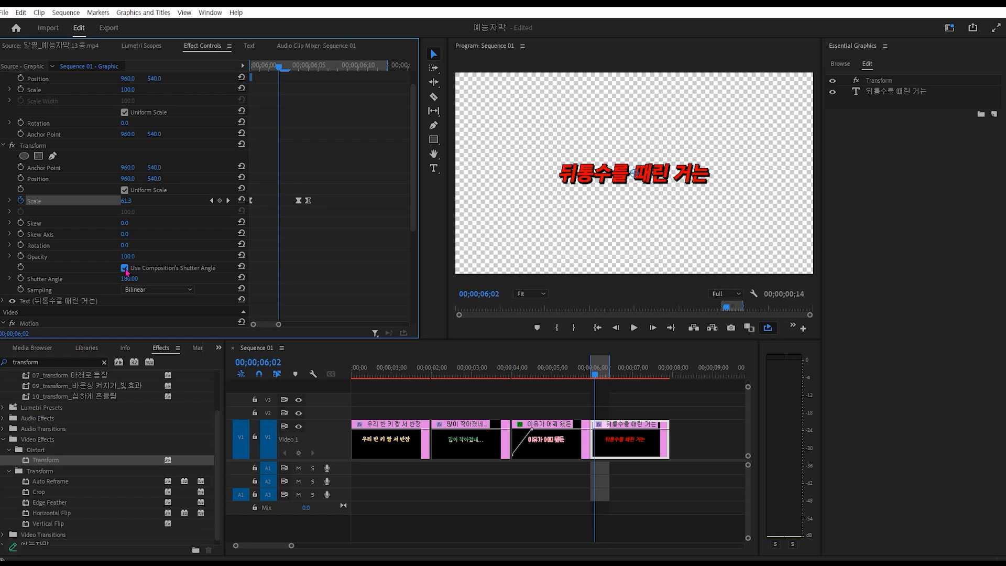
{"action": "left_click", "coordinate": [125, 268]}
{"action": "key", "text": "space"}
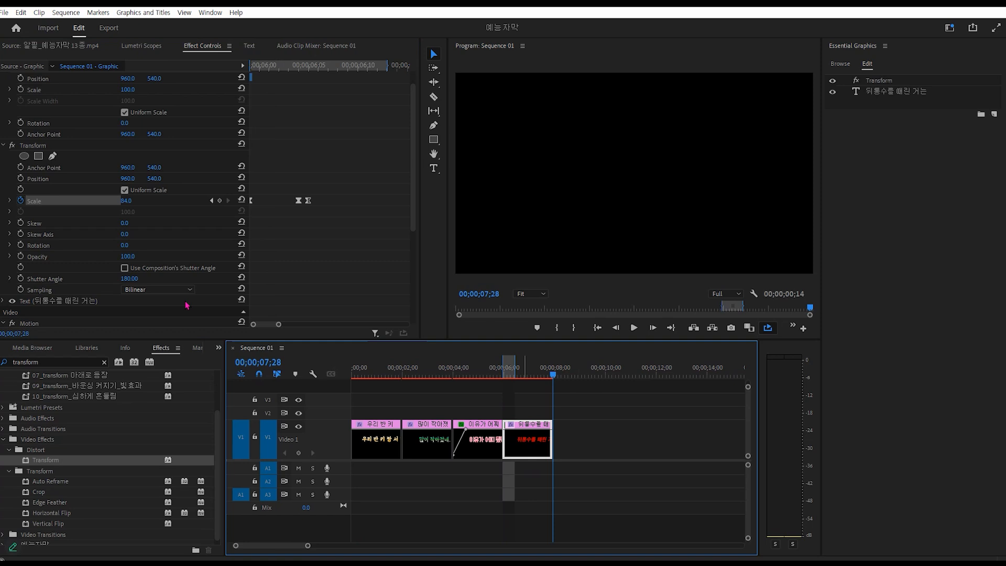
- Examine the next caption in the reference clip around 00;00;11;29, 지미집으로 잡아야 하는 투 샷
{"action": "left_click", "coordinate": [50, 46]}
{"action": "left_click_drag", "start_coordinate": [205, 308], "coordinate": [192, 310]}
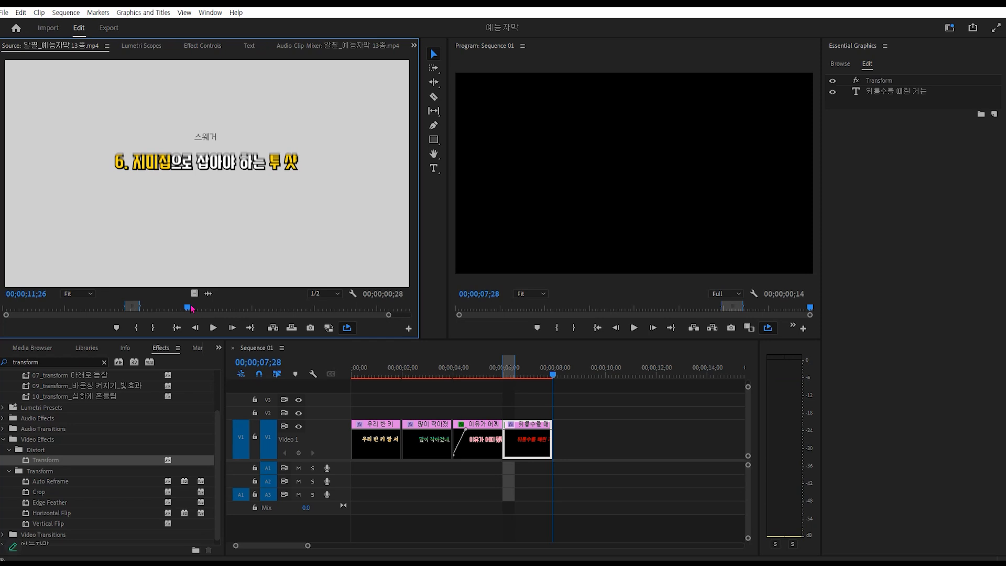
{"action": "left_click_drag", "start_coordinate": [191, 308], "coordinate": [193, 312]}
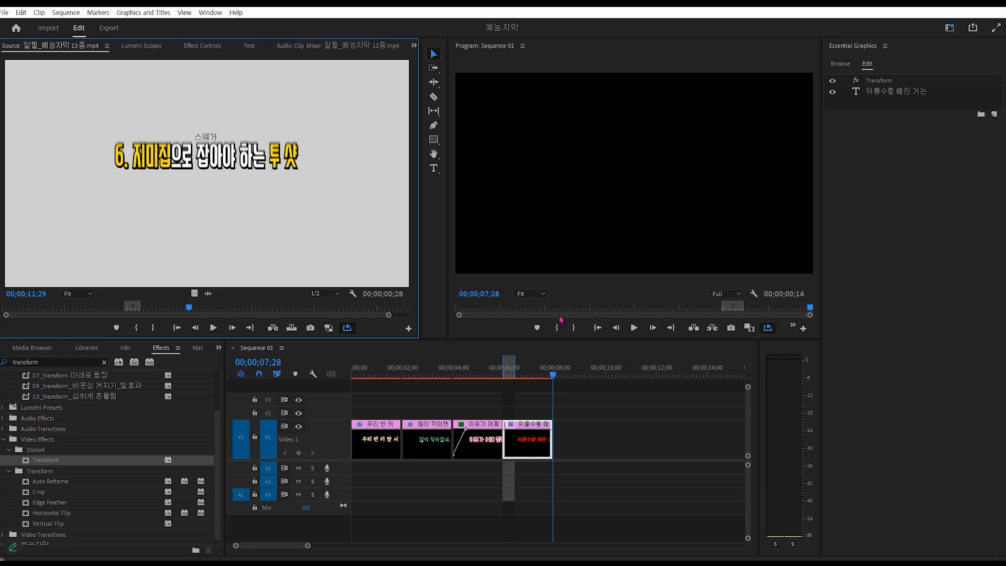
- Add a text graphic reading 지미집으로 잡아야 하는 at 00;00;09;02 on the V1 track
{"action": "left_click", "coordinate": [433, 168]}
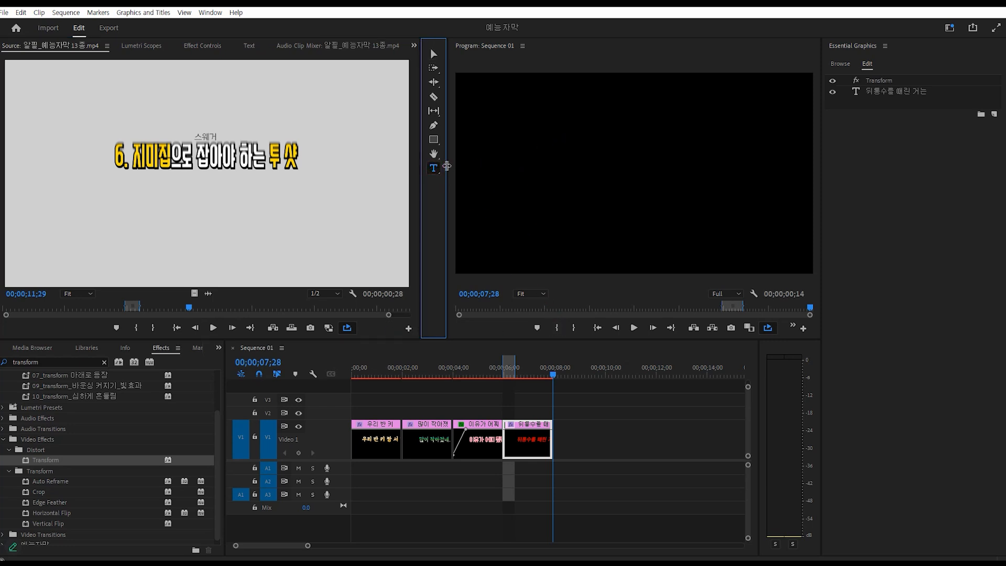
{"action": "left_click", "coordinate": [525, 167]}
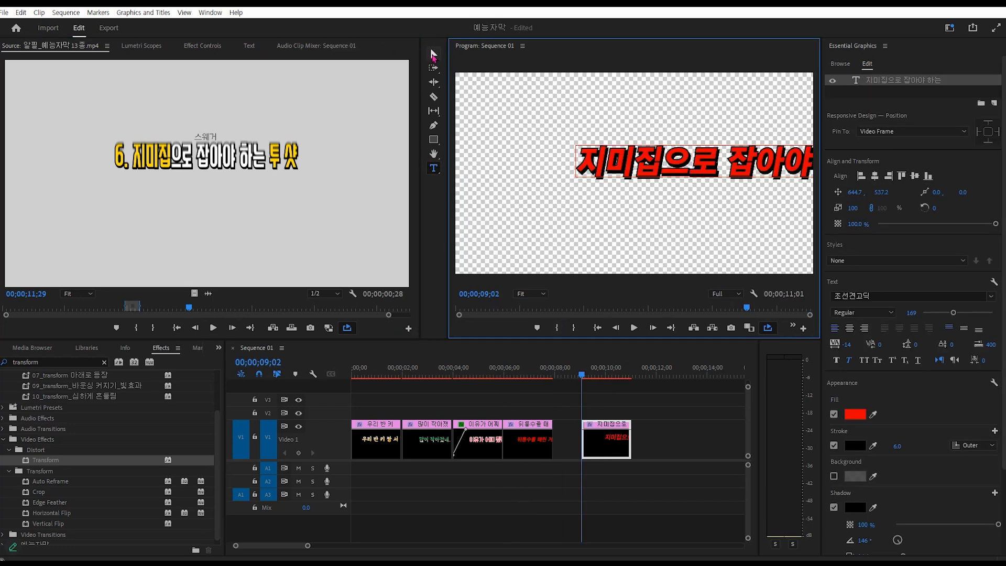
{"action": "type", "text": "하는"}
{"action": "key", "text": "Escape"}
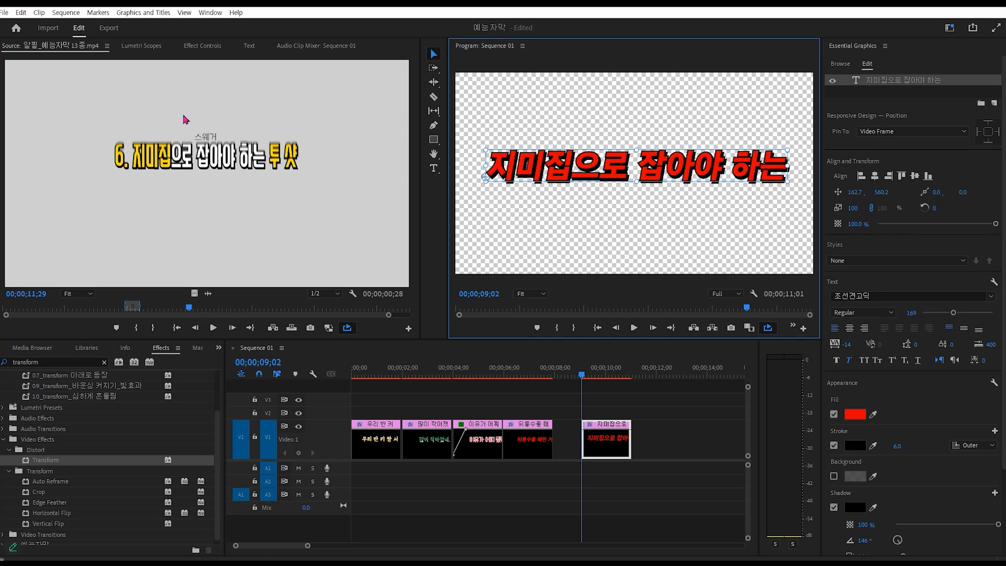
- Set the new caption's font to 비트로 인스파이어 TTF Heavy without faux italic and move it to about 392.6, 574.1
{"action": "left_click", "coordinate": [892, 296]}
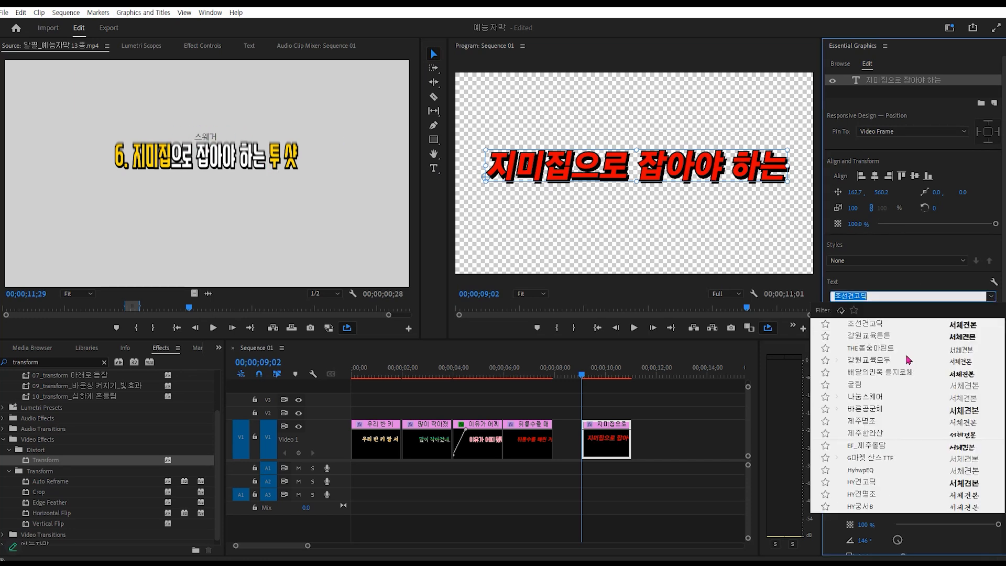
{"action": "scroll", "coordinate": [894, 381], "scroll_direction": "down", "scroll_amount": 1}
{"action": "scroll", "coordinate": [895, 382], "scroll_direction": "down", "scroll_amount": 5}
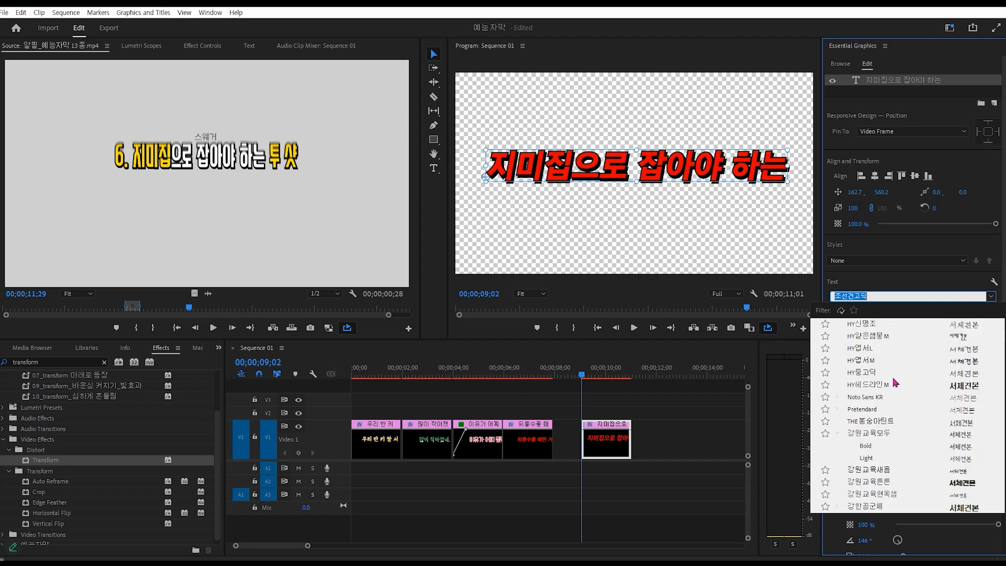
{"action": "scroll", "coordinate": [896, 383], "scroll_direction": "down", "scroll_amount": 4}
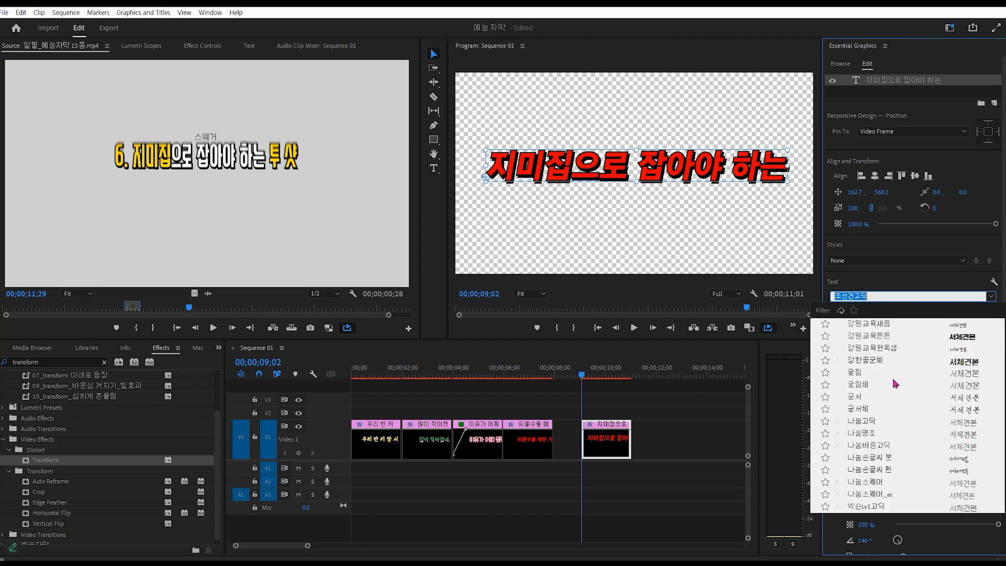
{"action": "scroll", "coordinate": [895, 384], "scroll_direction": "down", "scroll_amount": 7}
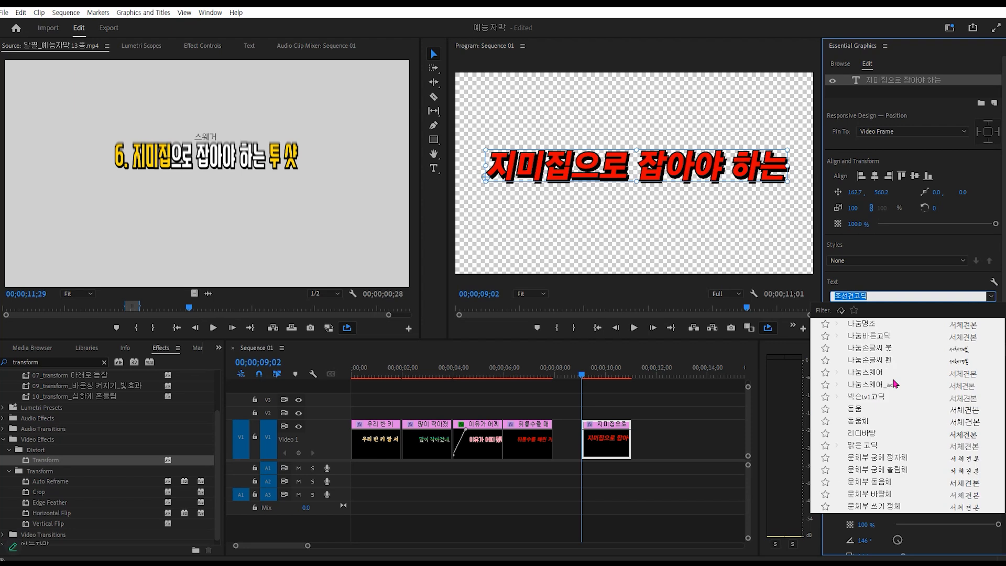
{"action": "scroll", "coordinate": [895, 385], "scroll_direction": "down", "scroll_amount": 1}
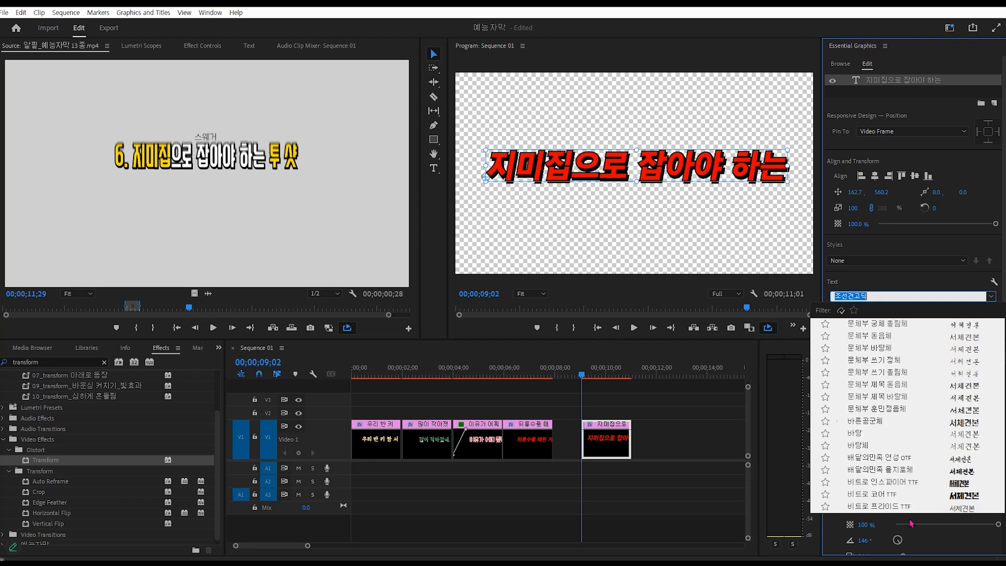
{"action": "left_click", "coordinate": [906, 483]}
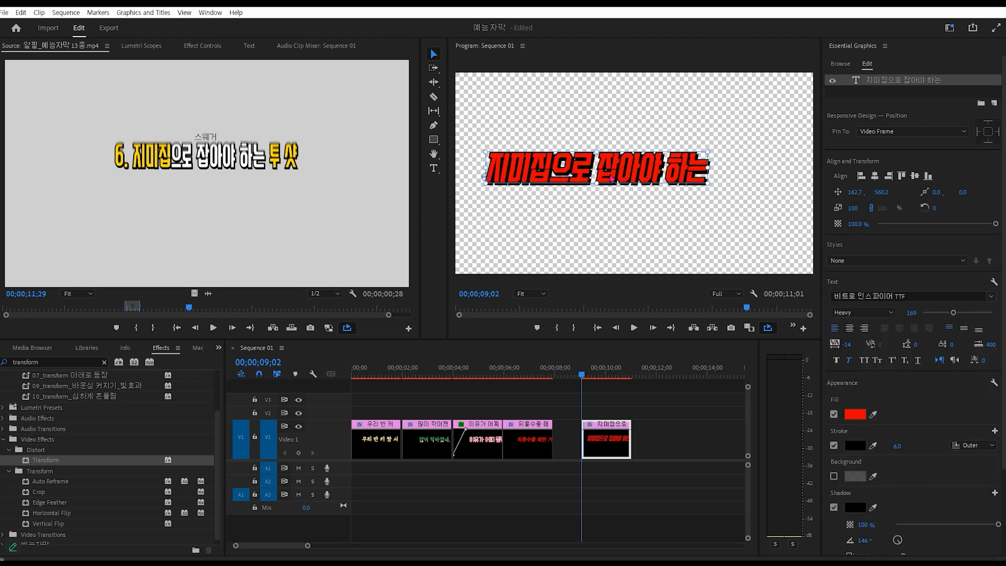
{"action": "left_click_drag", "start_coordinate": [648, 172], "coordinate": [692, 174]}
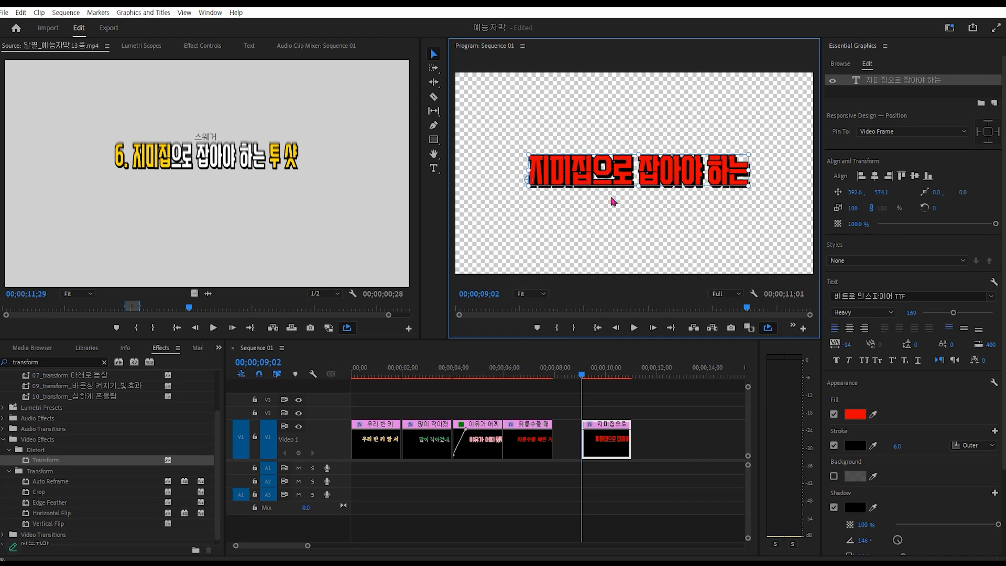
- Set the new caption's fill colour to white
{"action": "left_click", "coordinate": [855, 414]}
{"action": "left_click", "coordinate": [302, 410]}
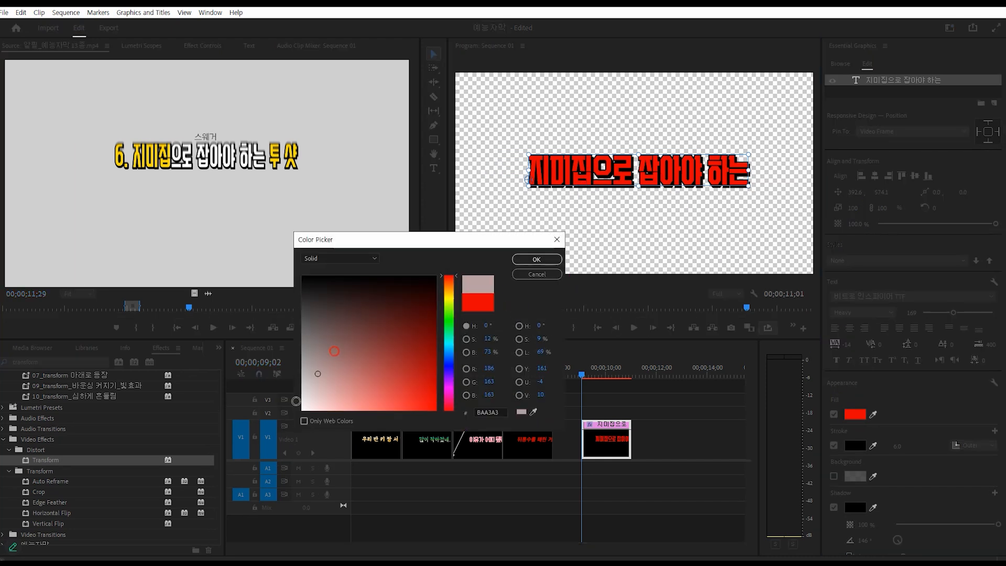
{"action": "left_click", "coordinate": [537, 259]}
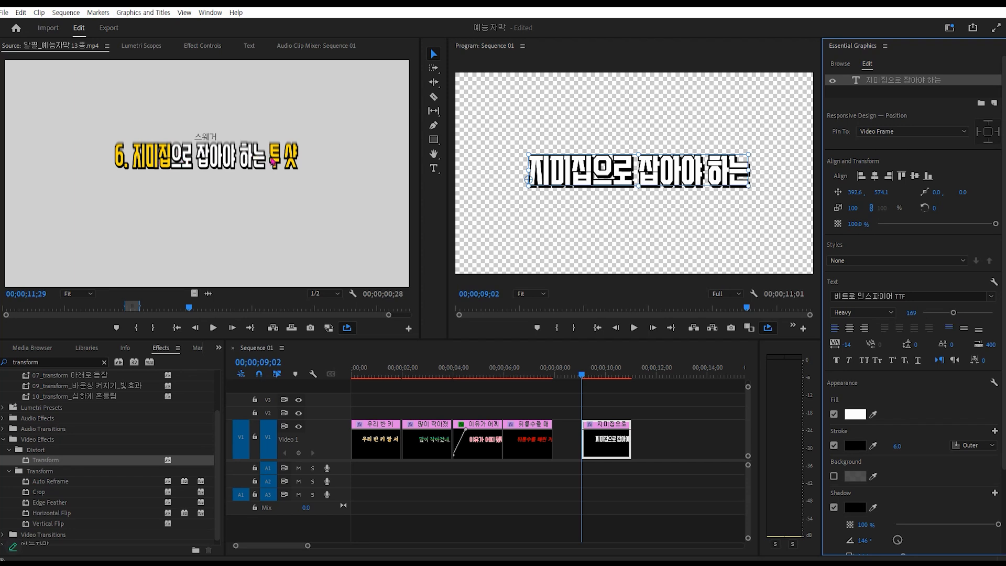
{"action": "left_click", "coordinate": [613, 195]}
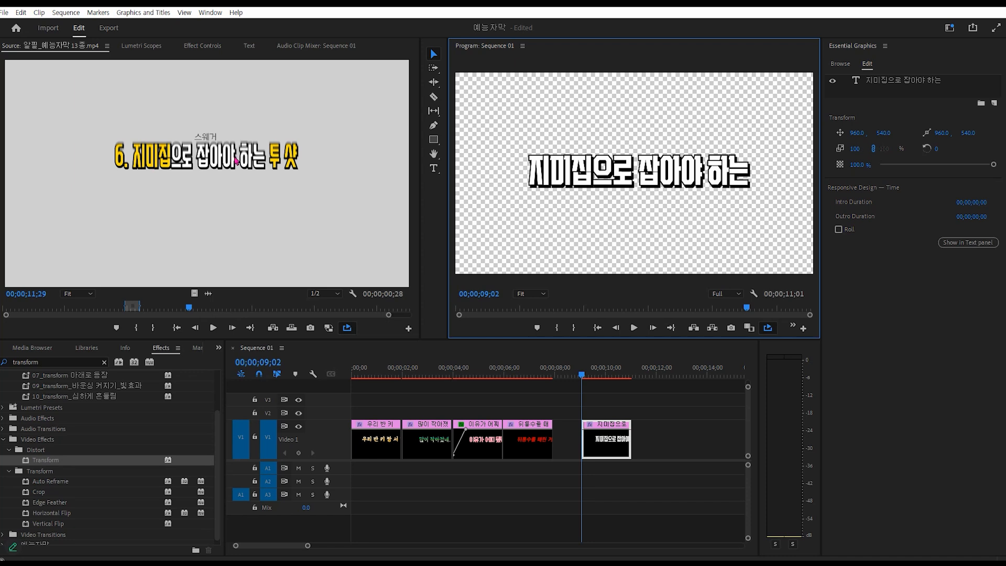
- Change the new caption's fill to orange-yellow FFAE00
{"action": "left_click", "coordinate": [607, 184]}
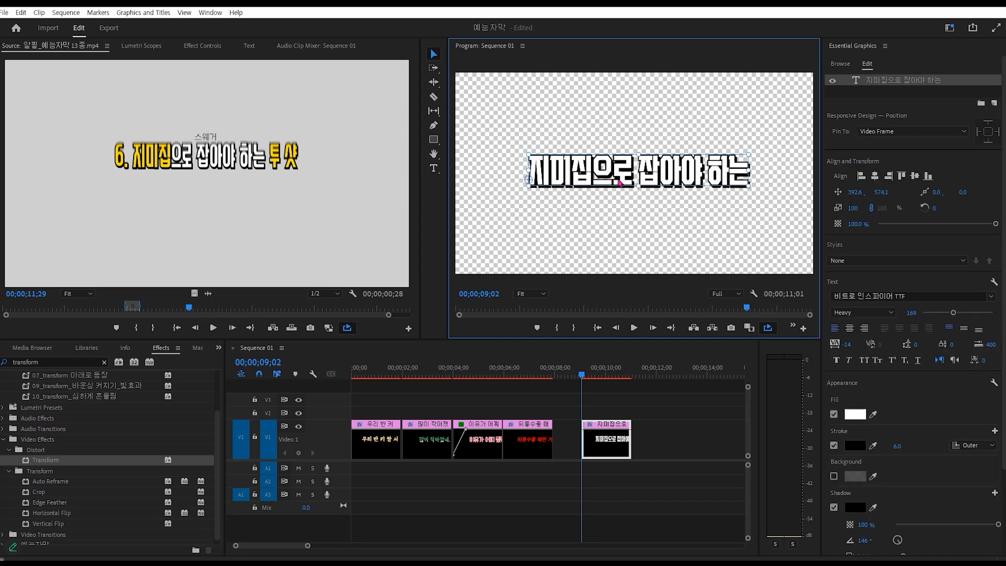
{"action": "left_click", "coordinate": [855, 414]}
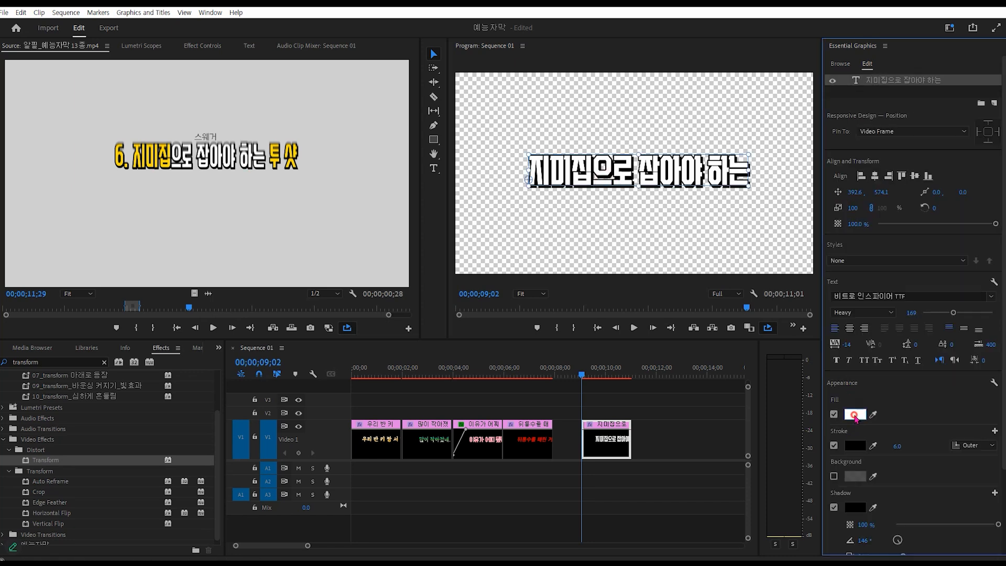
{"action": "left_click", "coordinate": [449, 292]}
{"action": "left_click_drag", "start_coordinate": [449, 293], "coordinate": [449, 291]}
{"action": "left_click_drag", "start_coordinate": [410, 349], "coordinate": [462, 440]}
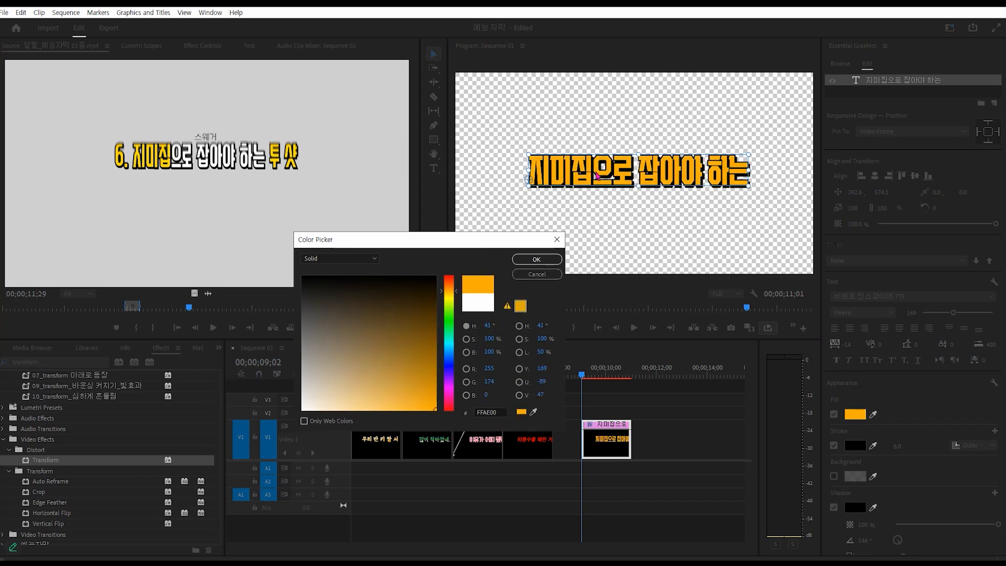
{"action": "left_click", "coordinate": [536, 259]}
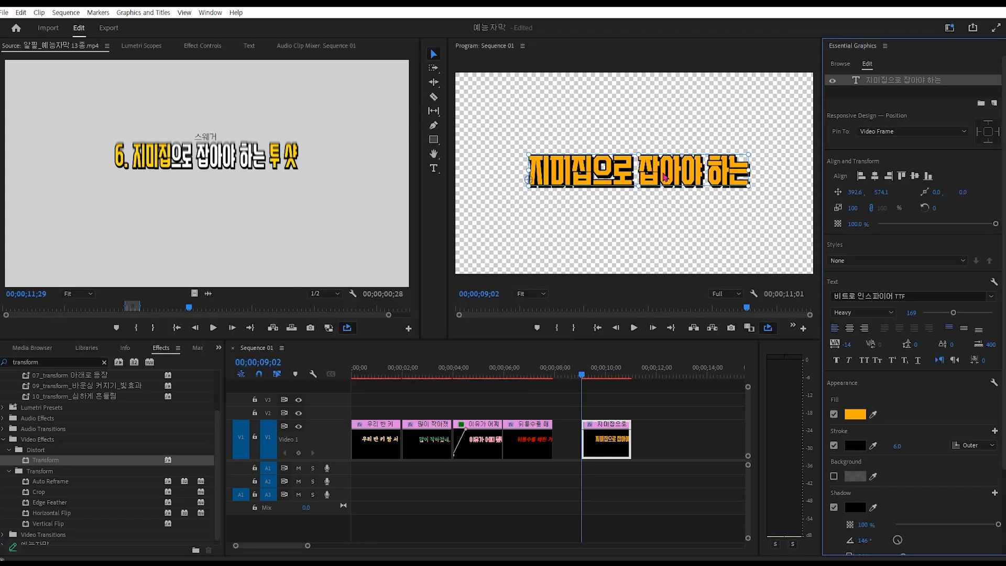
- Change the fill colour of only the word 잡아야 in the caption to white
{"action": "left_click", "coordinate": [434, 169]}
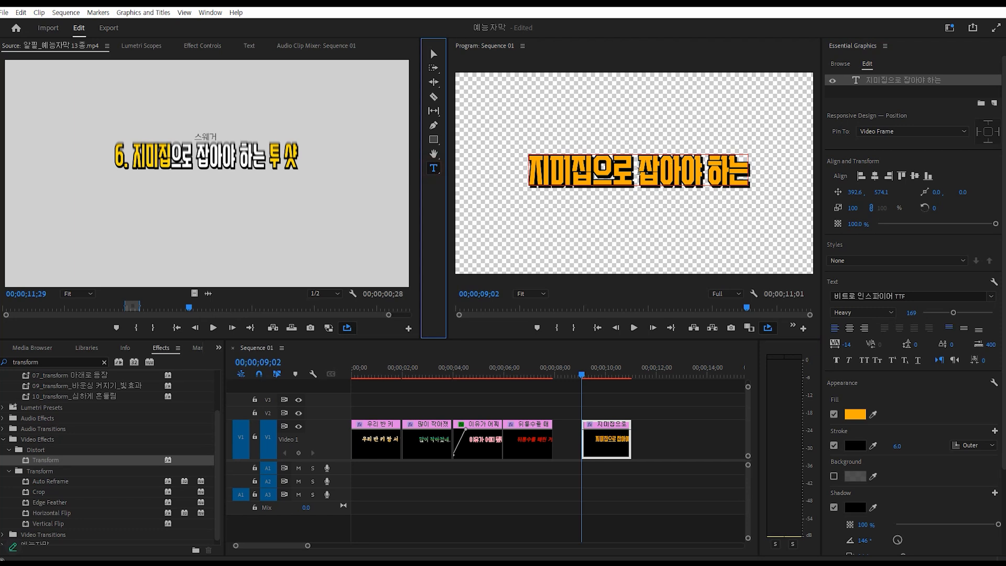
{"action": "left_click_drag", "start_coordinate": [639, 171], "coordinate": [699, 171]}
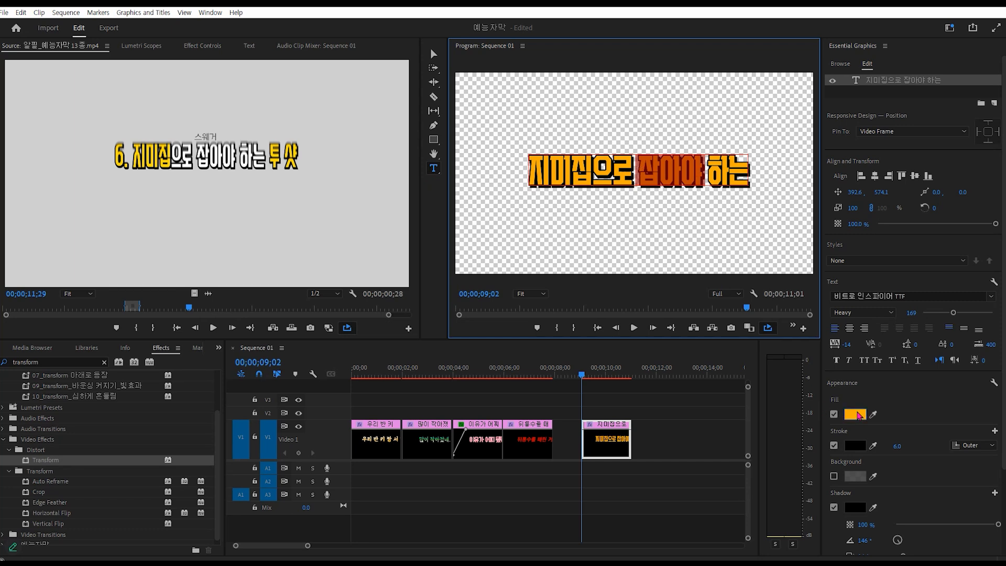
{"action": "left_click", "coordinate": [858, 415]}
{"action": "left_click_drag", "start_coordinate": [351, 375], "coordinate": [249, 470]}
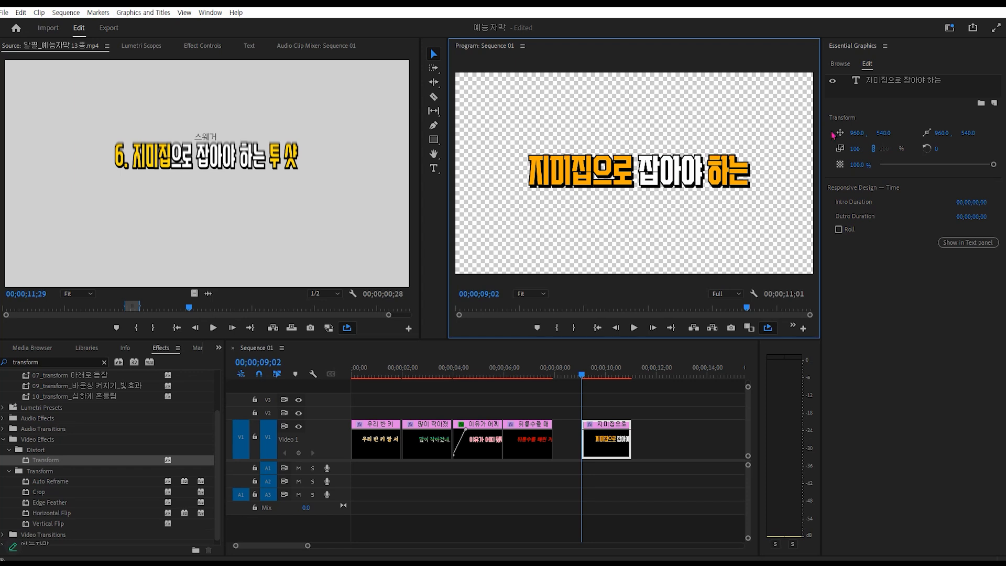
- Centre the caption text layer horizontally and vertically in the video frame
{"action": "left_click", "coordinate": [928, 83]}
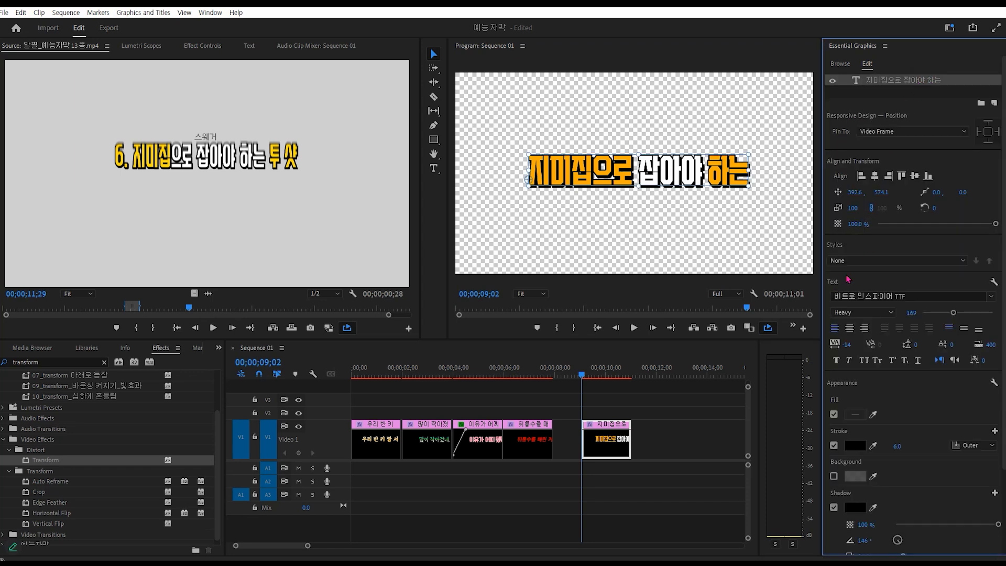
{"action": "left_click", "coordinate": [875, 177]}
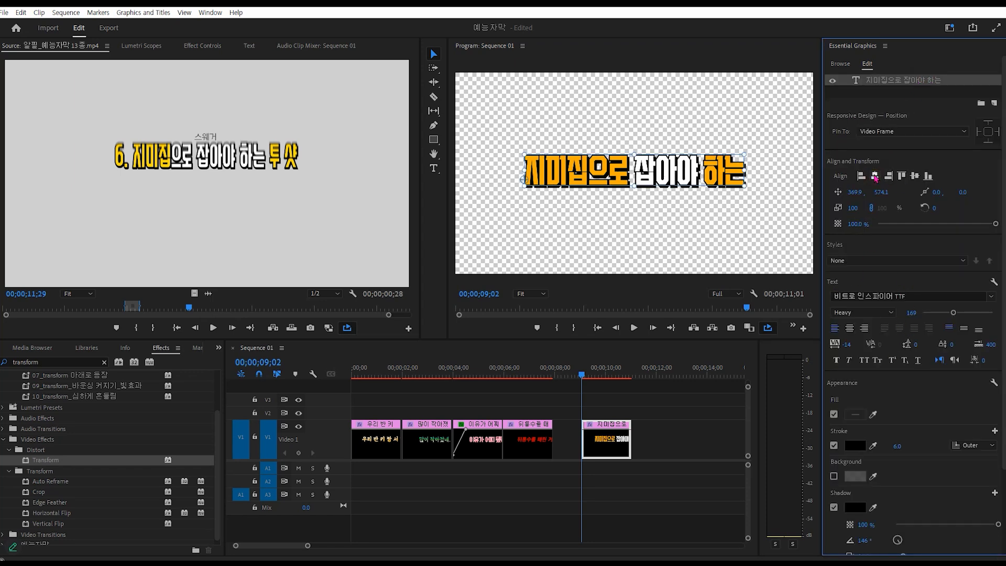
{"action": "left_click", "coordinate": [914, 176]}
- Move the fifth caption clip directly against the end of the fourth clip and apply the Transform effect to it
{"action": "left_click_drag", "start_coordinate": [606, 450], "coordinate": [555, 450]}
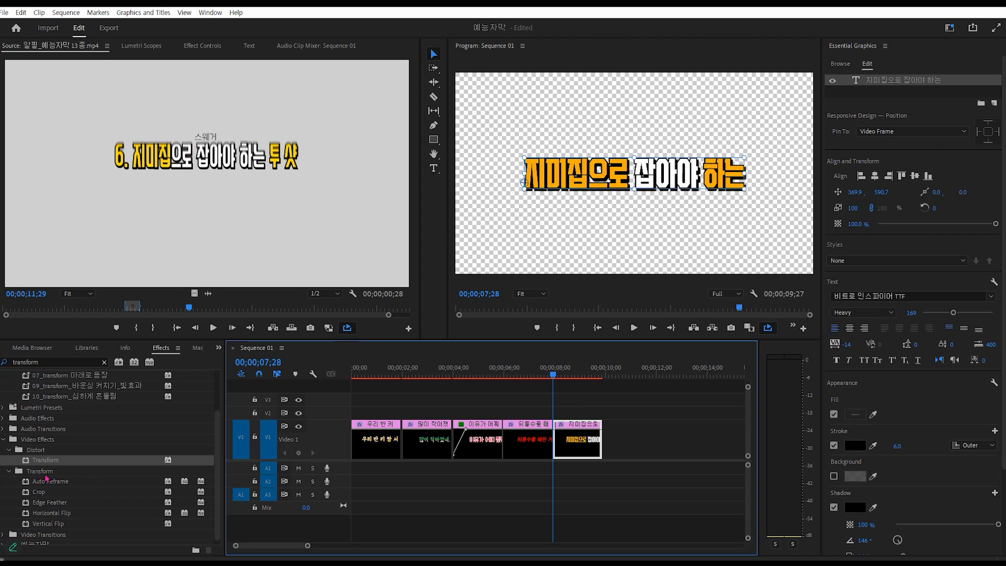
{"action": "left_click_drag", "start_coordinate": [27, 464], "coordinate": [572, 447]}
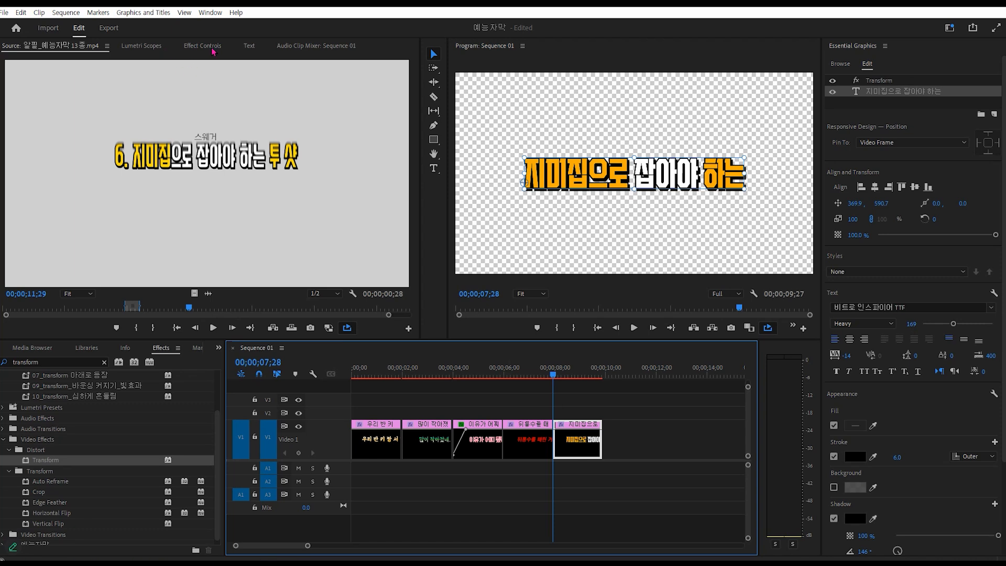
{"action": "left_click", "coordinate": [210, 47]}
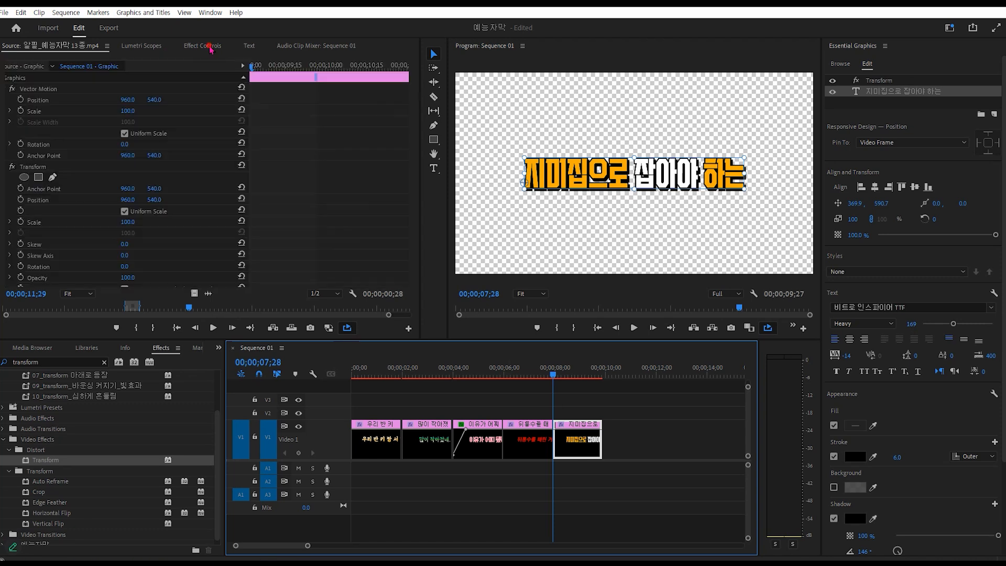
{"action": "left_click", "coordinate": [49, 167]}
{"action": "scroll", "coordinate": [73, 199], "scroll_direction": "down", "scroll_amount": 2}
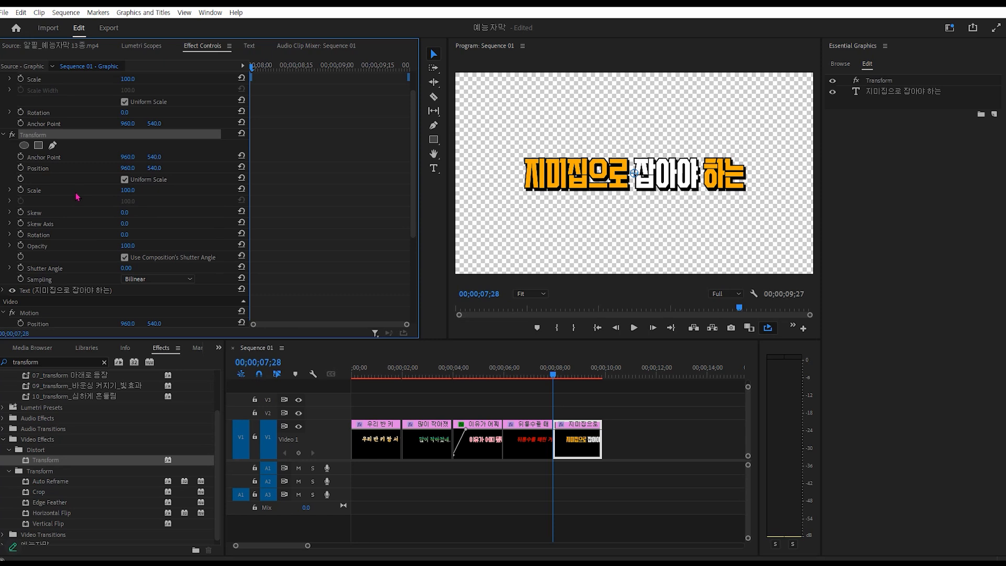
- Mark an in point at 00;00;11;23 in the reference clip and examine frame by frame how its sixth caption stretches in
{"action": "left_click", "coordinate": [62, 48]}
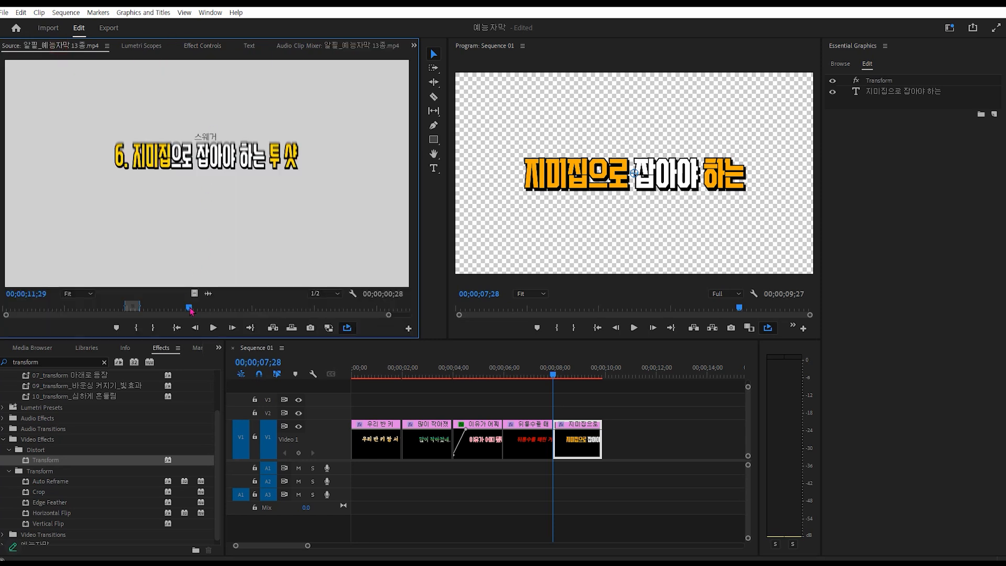
{"action": "left_click_drag", "start_coordinate": [189, 310], "coordinate": [186, 309]}
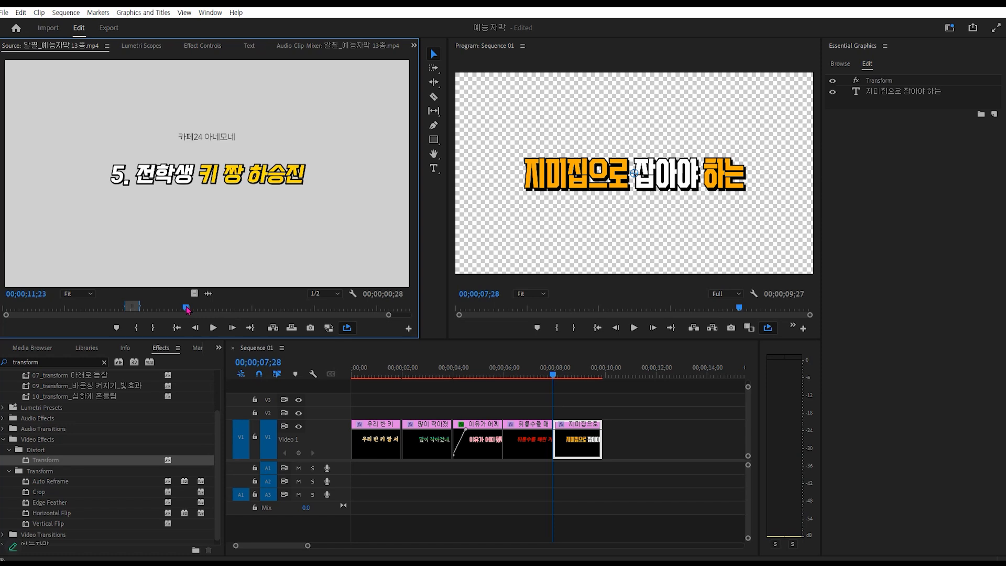
{"action": "key", "text": "i"}
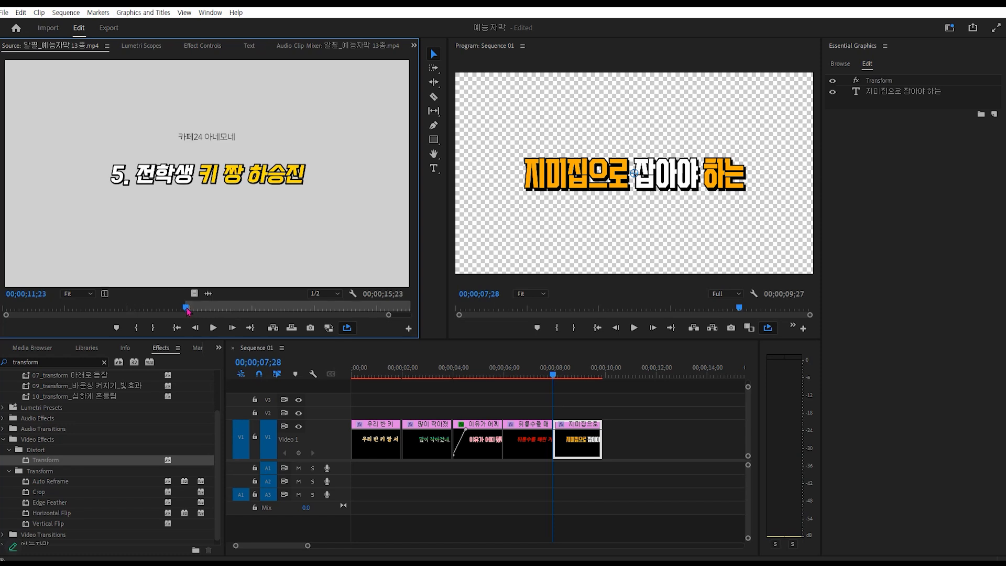
{"action": "key", "text": "Left"}
{"action": "key", "text": "Left"}
{"action": "key", "text": "Right"}
{"action": "key", "text": "Right"}
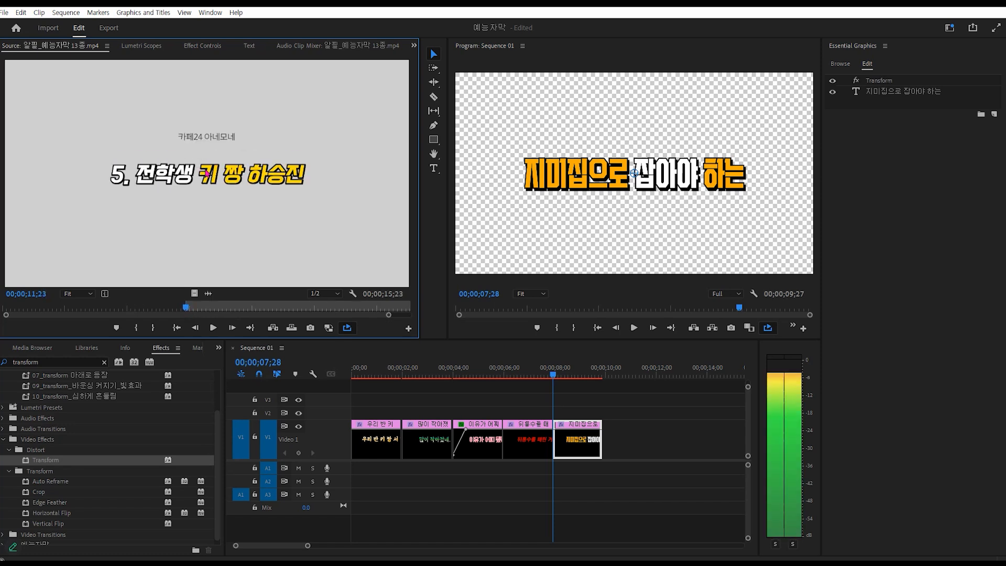
{"action": "key", "text": "Right"}
{"action": "key", "text": "Right"}
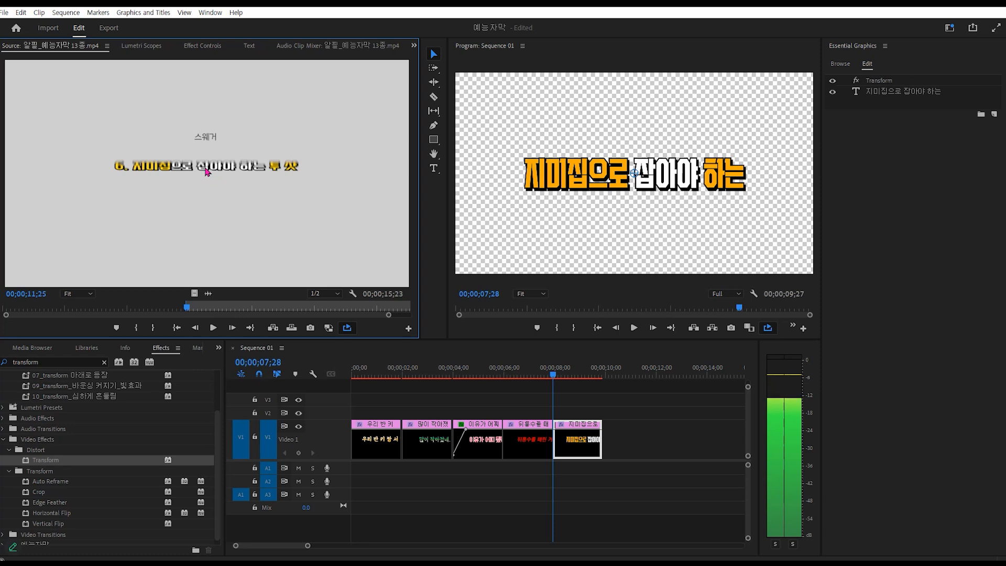
{"action": "key", "text": "Right"}
{"action": "key", "text": "Right"}
{"action": "key", "text": "Right"}
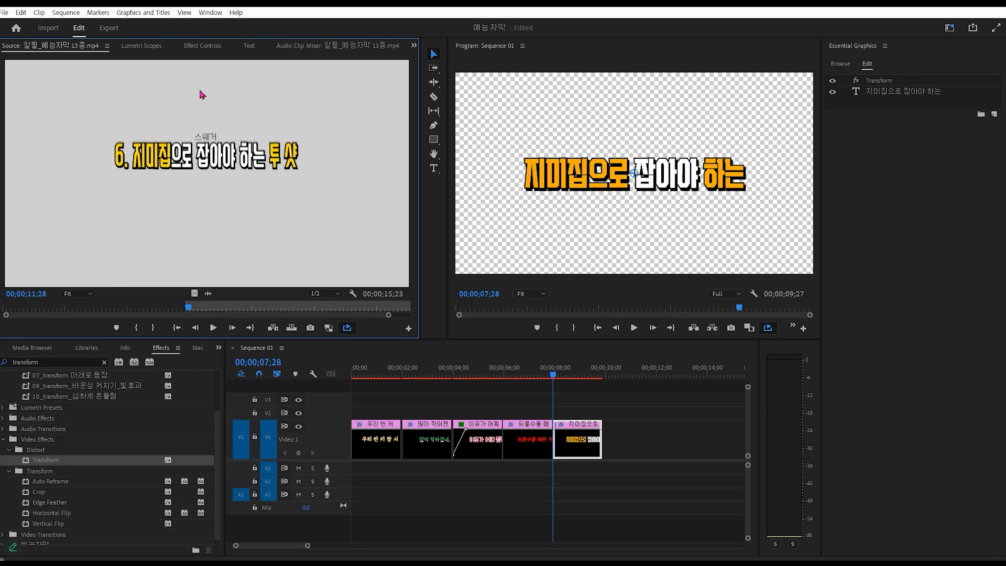
- Turn off Uniform Scale in the fifth caption's Transform effect and try out separate height and width scaling
{"action": "left_click", "coordinate": [202, 49]}
{"action": "left_click", "coordinate": [576, 443]}
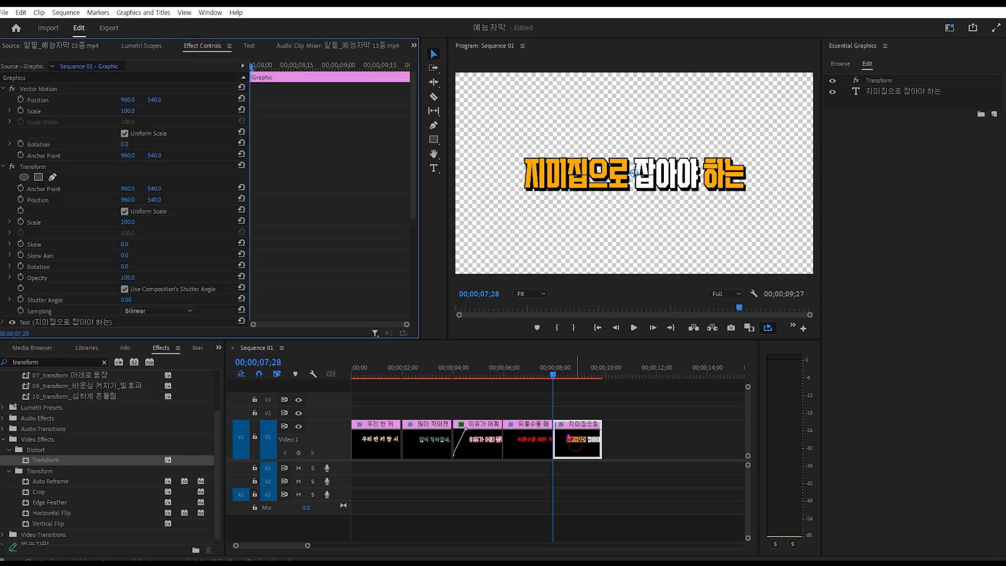
{"action": "left_click", "coordinate": [38, 184]}
{"action": "left_click", "coordinate": [10, 222]}
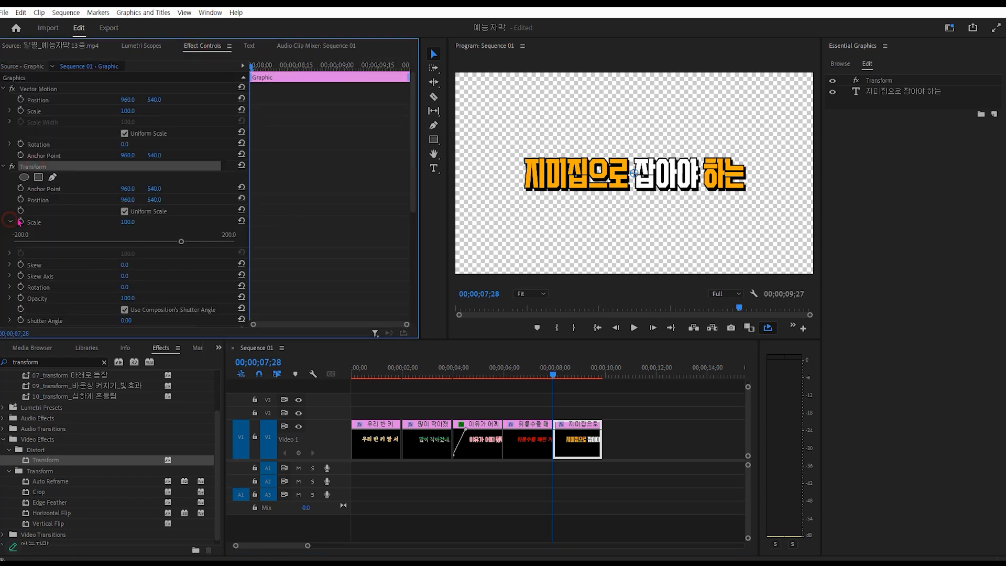
{"action": "scroll", "coordinate": [90, 233], "scroll_direction": "down", "scroll_amount": 3}
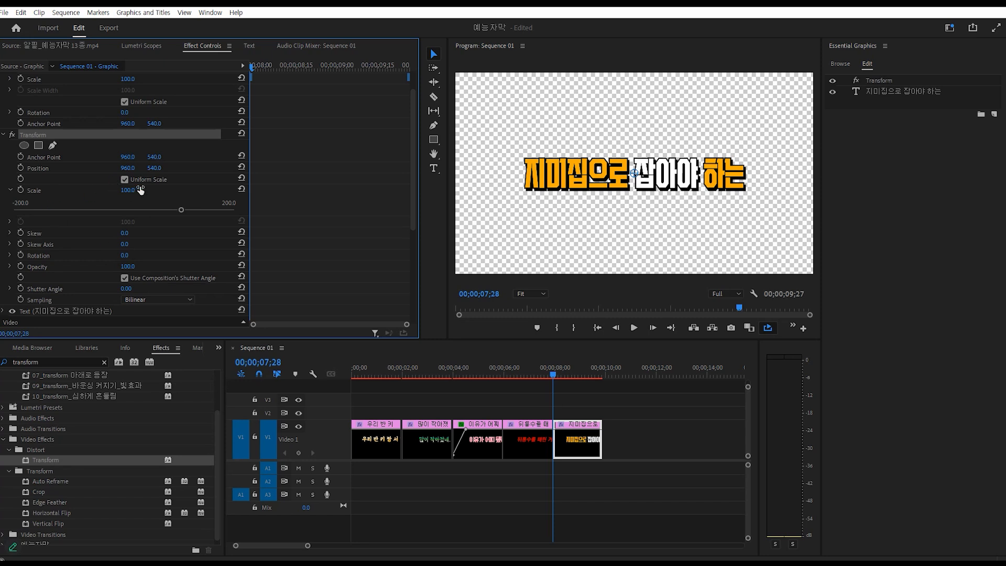
{"action": "left_click", "coordinate": [124, 180]}
{"action": "left_click_drag", "start_coordinate": [181, 210], "coordinate": [200, 225]}
{"action": "left_click_drag", "start_coordinate": [159, 226], "coordinate": [176, 225]}
- Set the Transform effect's anchor point to 960, 617 below the text and test vertical stretching with Scale Height
{"action": "left_click", "coordinate": [47, 160]}
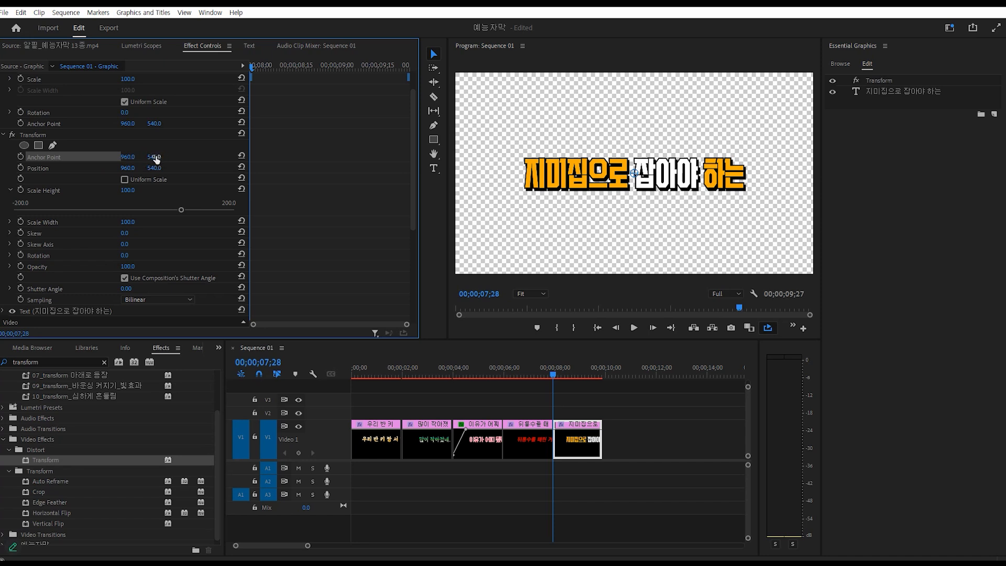
{"action": "left_click_drag", "start_coordinate": [155, 158], "coordinate": [180, 158]}
{"action": "mouse_move", "coordinate": [180, 209]}
{"action": "left_mouse_down"}
{"action": "mouse_move", "coordinate": [162, 210]}
{"action": "mouse_move", "coordinate": [192, 210]}
{"action": "mouse_move", "coordinate": [188, 198]}
{"action": "left_mouse_up"}
{"action": "left_click_drag", "start_coordinate": [155, 158], "coordinate": [170, 158]}
{"action": "left_click_drag", "start_coordinate": [188, 210], "coordinate": [206, 210]}
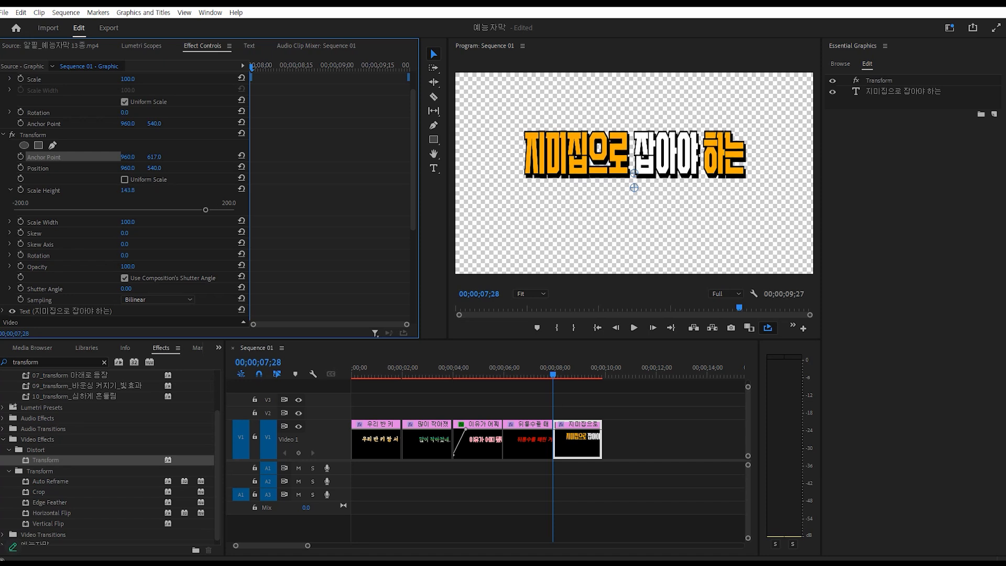
{"action": "left_click_drag", "start_coordinate": [187, 209], "coordinate": [197, 210]}
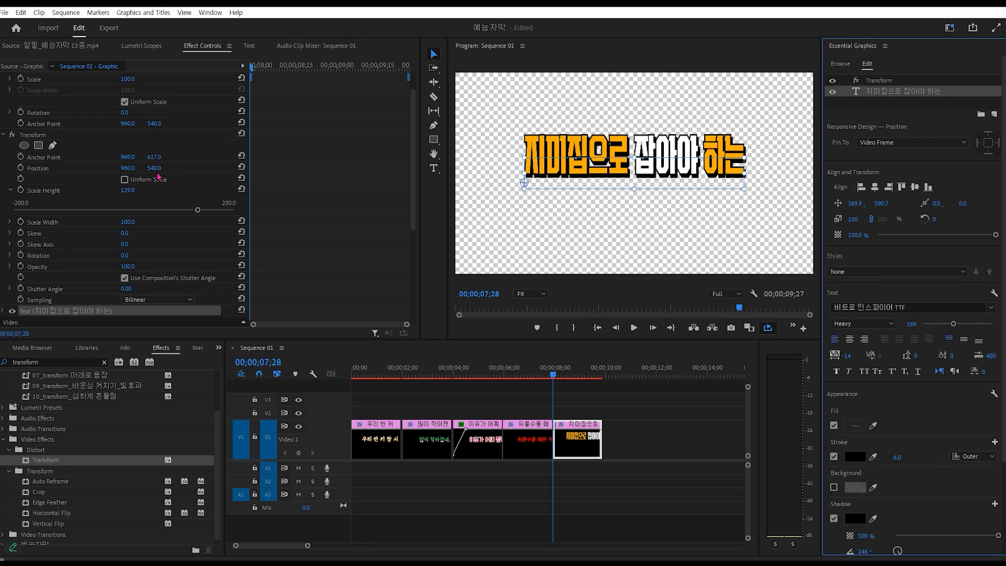
- Set the Transform effect's position to 960, 603 and its Scale Height to 0
{"action": "left_click_drag", "start_coordinate": [154, 167], "coordinate": [171, 168]}
{"action": "left_click_drag", "start_coordinate": [151, 212], "coordinate": [125, 211]}
{"action": "left_click", "coordinate": [181, 210]}
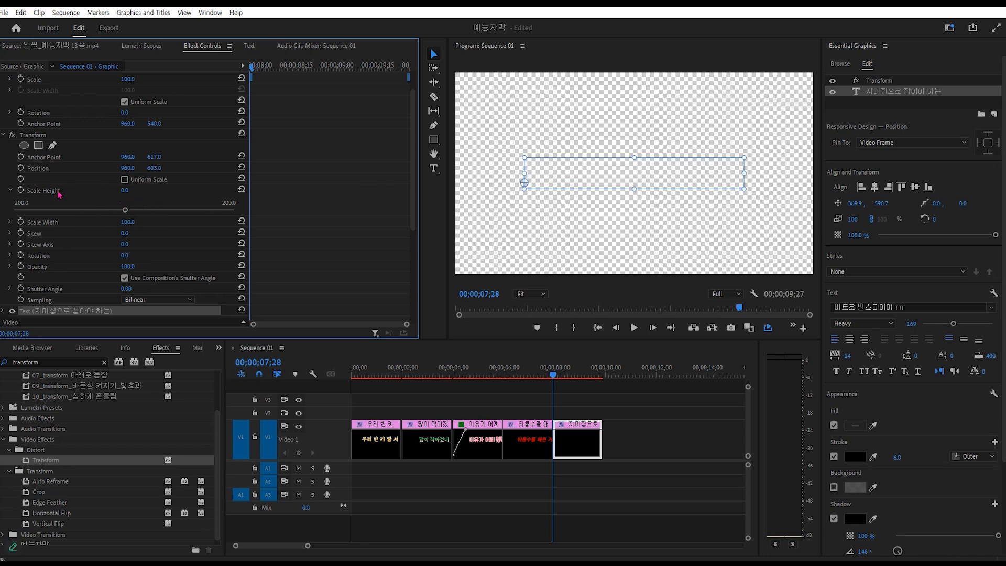
- Keyframe the Transform effect's Scale Height at 0 on 00;00;07;28 and at 155 on 00;00;08;02
{"action": "left_click", "coordinate": [20, 189]}
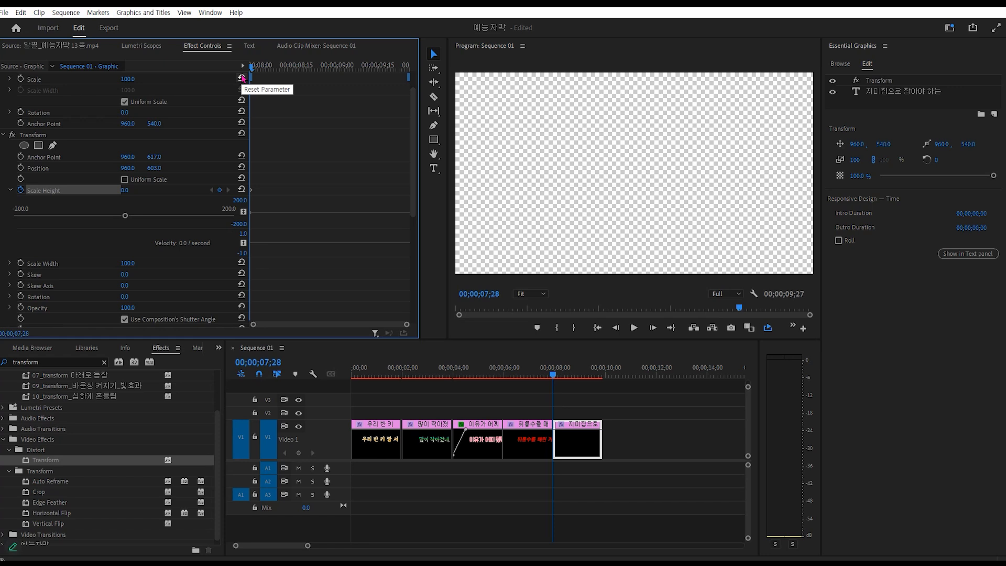
{"action": "key", "text": "Right"}
{"action": "key", "text": "Right"}
{"action": "key", "text": "Right"}
{"action": "key", "text": "Right"}
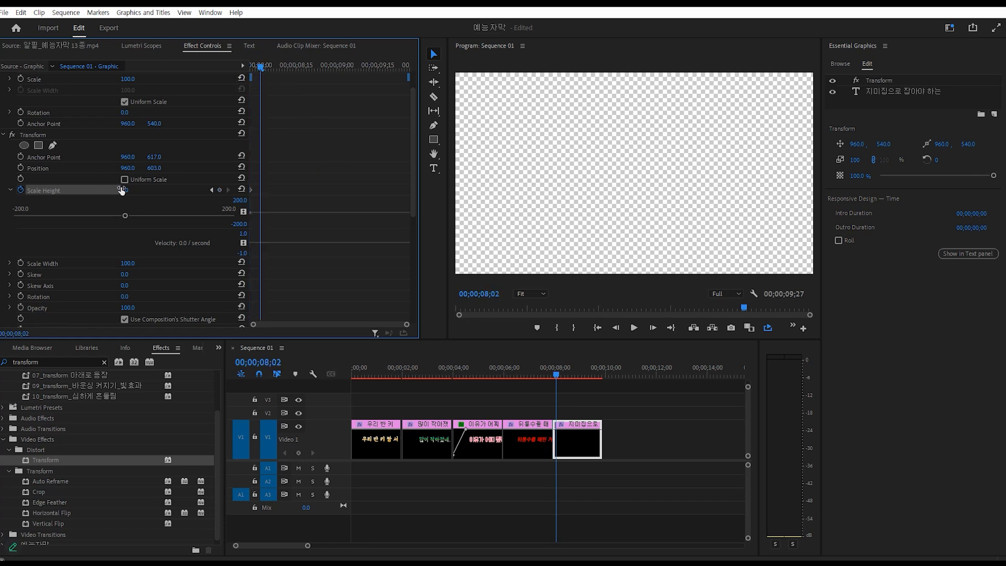
{"action": "left_click_drag", "start_coordinate": [124, 190], "coordinate": [206, 190]}
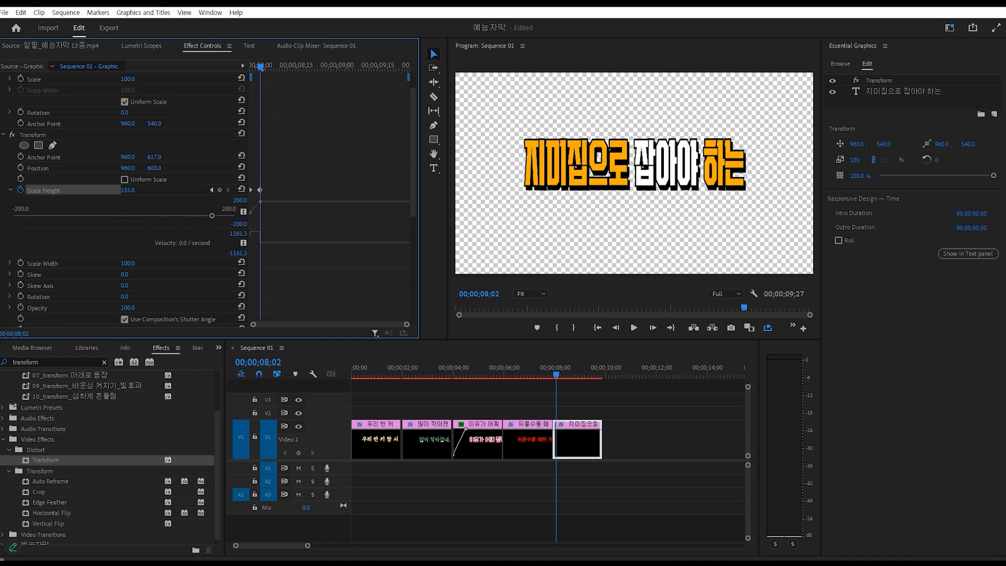
- Add a Scale Height keyframe of 100 one frame further on, at 00;00;08;03
{"action": "key", "text": "Right"}
{"action": "left_click", "coordinate": [135, 189]}
{"action": "type", "text": "1"}
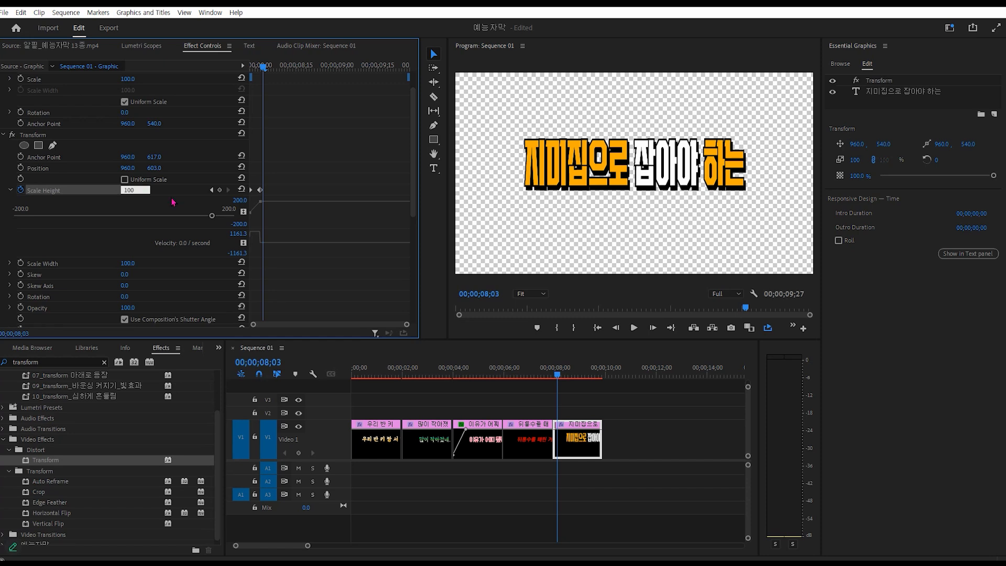
{"action": "type", "text": "00"}
{"action": "key", "text": "Return"}
- Mark the sequence range from the fifth clip's start to just past its last keyframe and play the stretch animation
{"action": "left_click_drag", "start_coordinate": [265, 72], "coordinate": [165, 77]}
{"action": "key", "text": "o"}
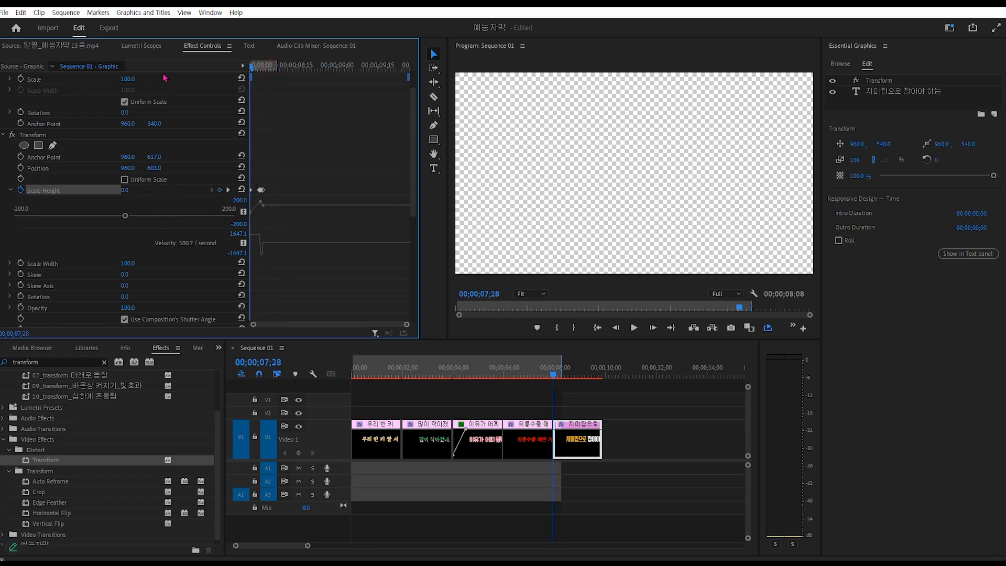
{"action": "key", "text": "i"}
{"action": "key", "text": "space"}
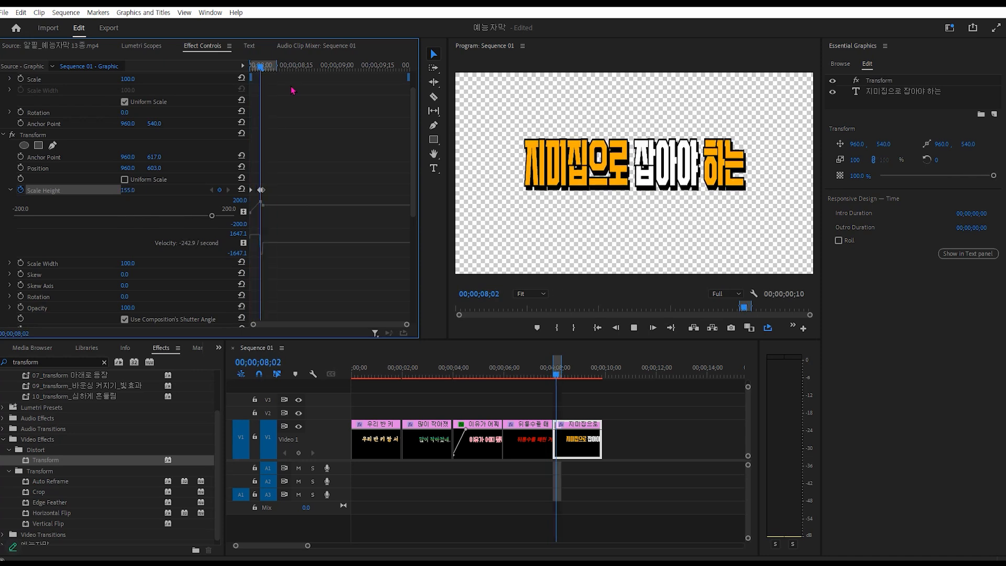
{"action": "key", "text": "space"}
- Shift the 155 and 100 Scale Height keyframes later and farther apart, and extend the marked range to 00;00;08;16
{"action": "left_click_drag", "start_coordinate": [250, 68], "coordinate": [224, 74]}
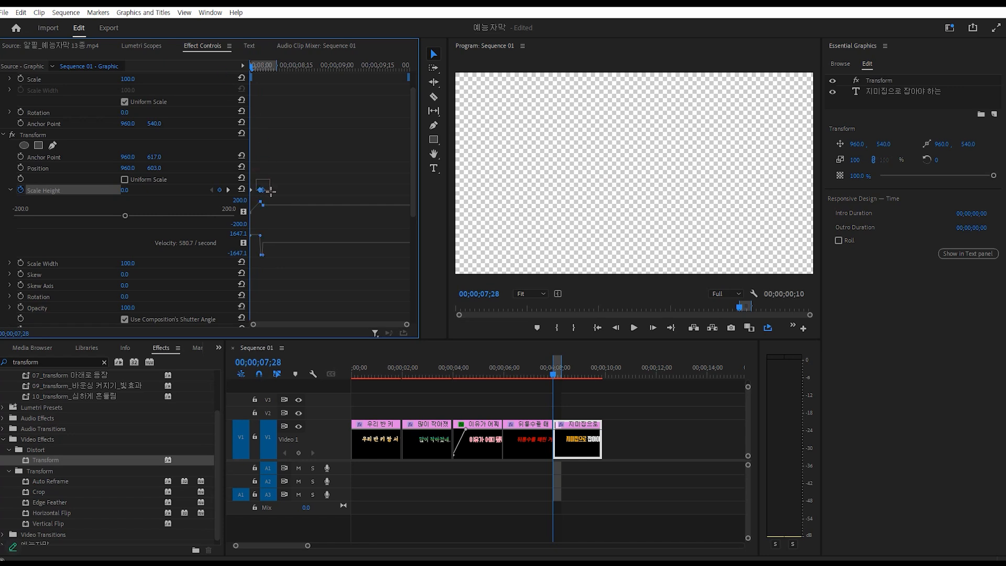
{"action": "left_click_drag", "start_coordinate": [266, 193], "coordinate": [280, 193]}
{"action": "left_click", "coordinate": [285, 68]}
{"action": "left_click", "coordinate": [268, 67]}
{"action": "left_click_drag", "start_coordinate": [269, 191], "coordinate": [285, 190]}
{"action": "left_click", "coordinate": [299, 67]}
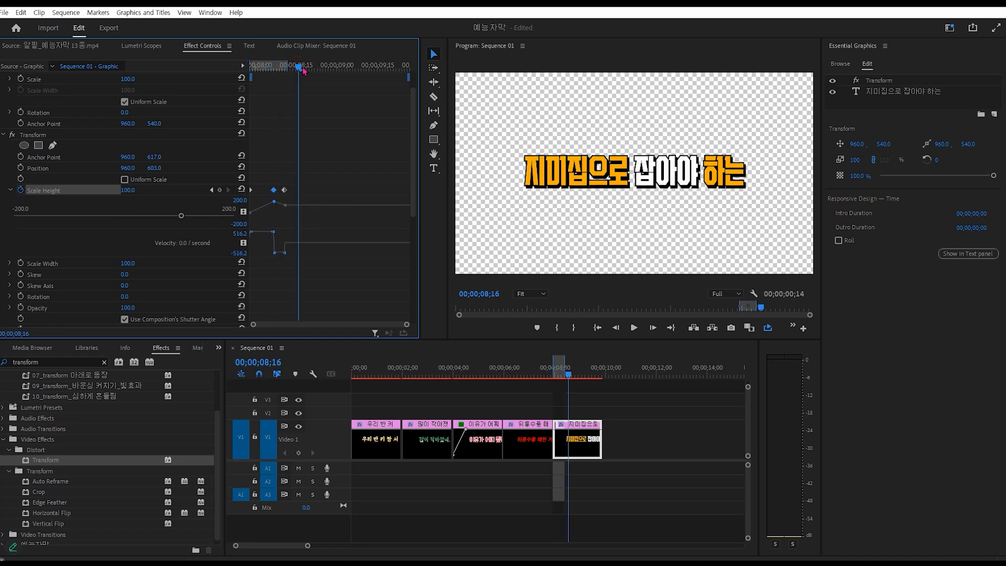
{"action": "left_click", "coordinate": [263, 67]}
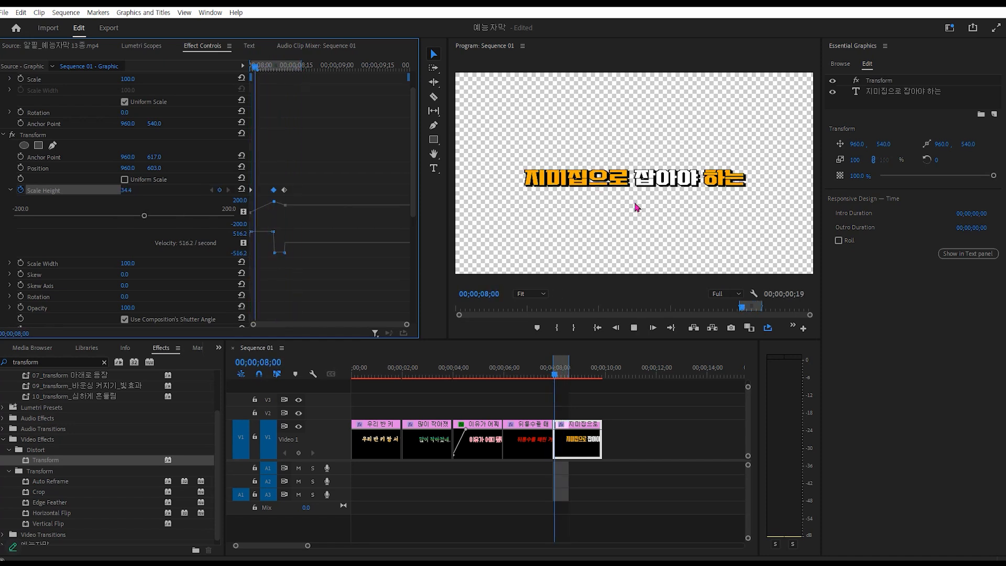
- Play back the retimed stretch animation and apply Ease In to all the Scale Height keyframes
{"action": "key", "text": "space"}
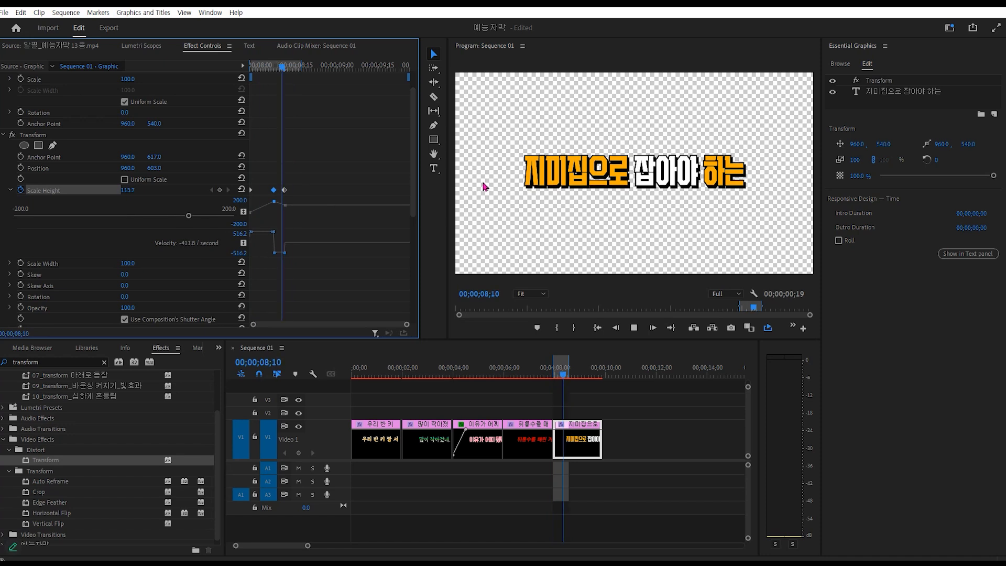
{"action": "key", "text": "space"}
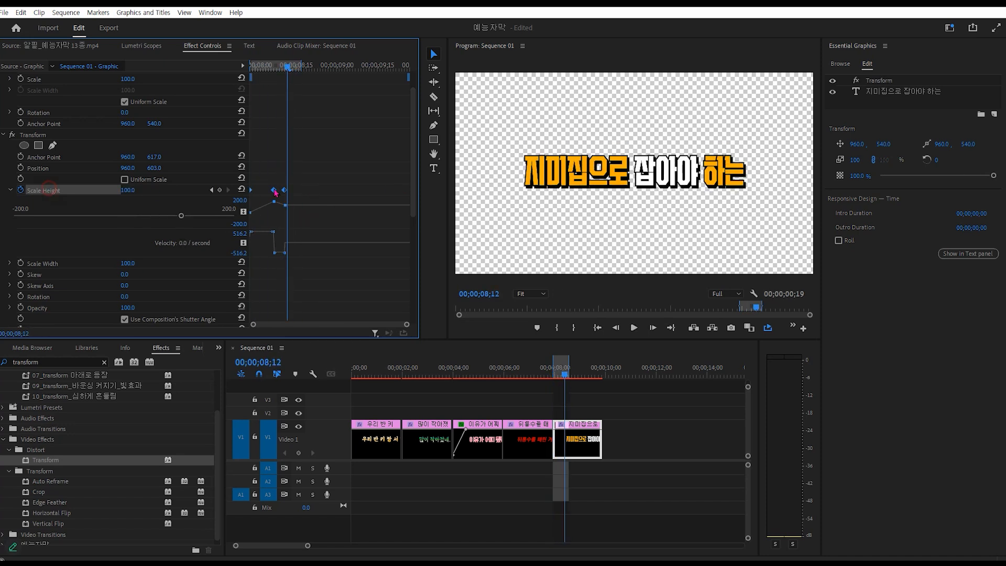
{"action": "right_click", "coordinate": [274, 191]}
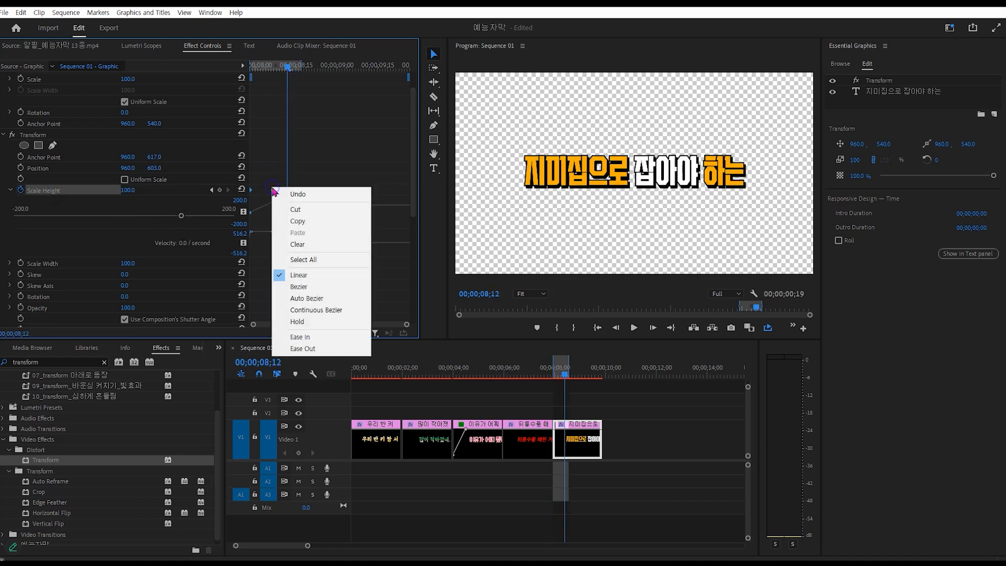
{"action": "left_click", "coordinate": [314, 339]}
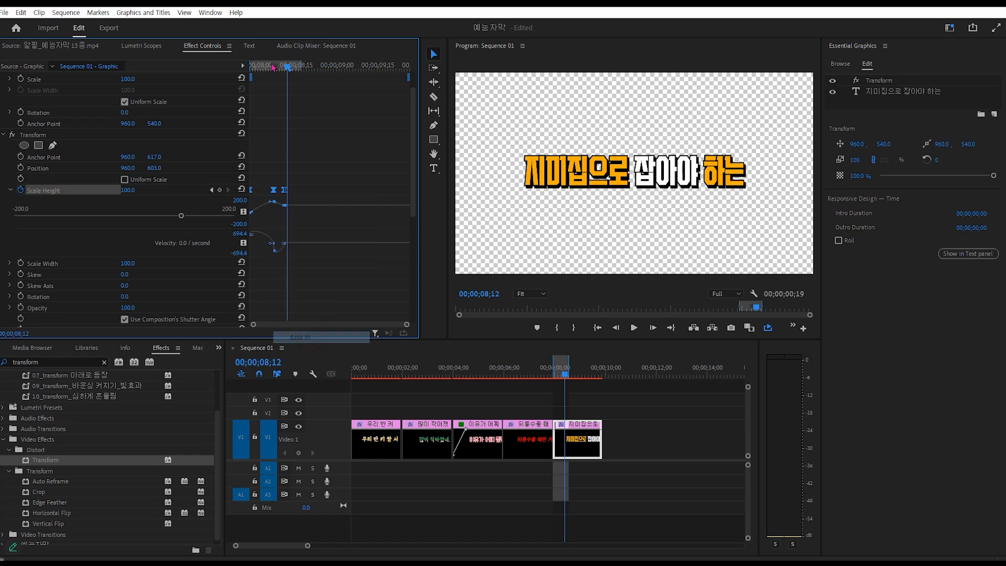
- Turn off the composition's shutter angle in the fifth caption's Transform effect, set Shutter Angle to 180, and replay the stretch
{"action": "left_click_drag", "start_coordinate": [273, 65], "coordinate": [251, 65]}
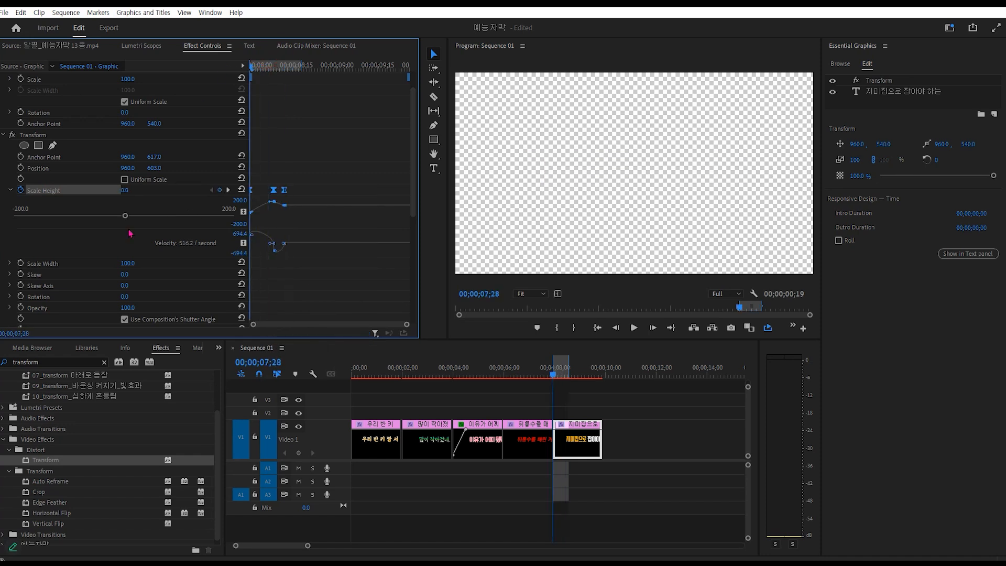
{"action": "scroll", "coordinate": [105, 236], "scroll_direction": "down", "scroll_amount": 3}
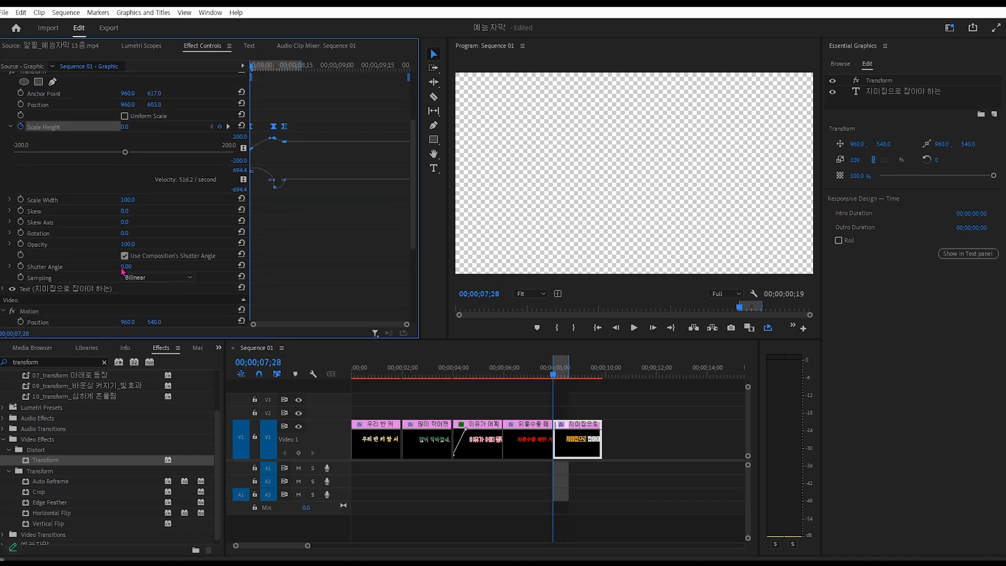
{"action": "left_click", "coordinate": [124, 267]}
{"action": "type", "text": "180"}
{"action": "key", "text": "Return"}
{"action": "key", "text": "space"}
{"action": "left_click", "coordinate": [216, 255]}
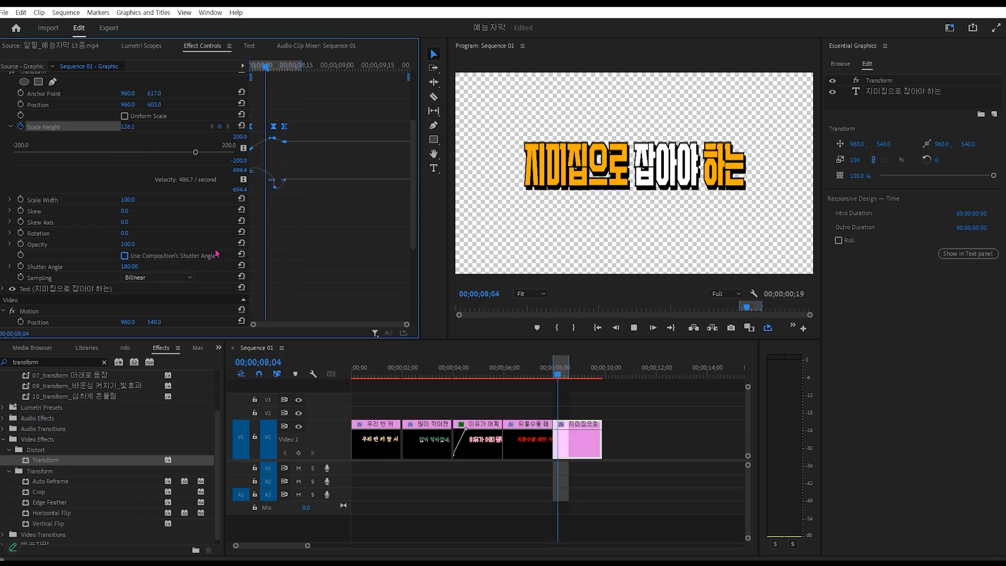
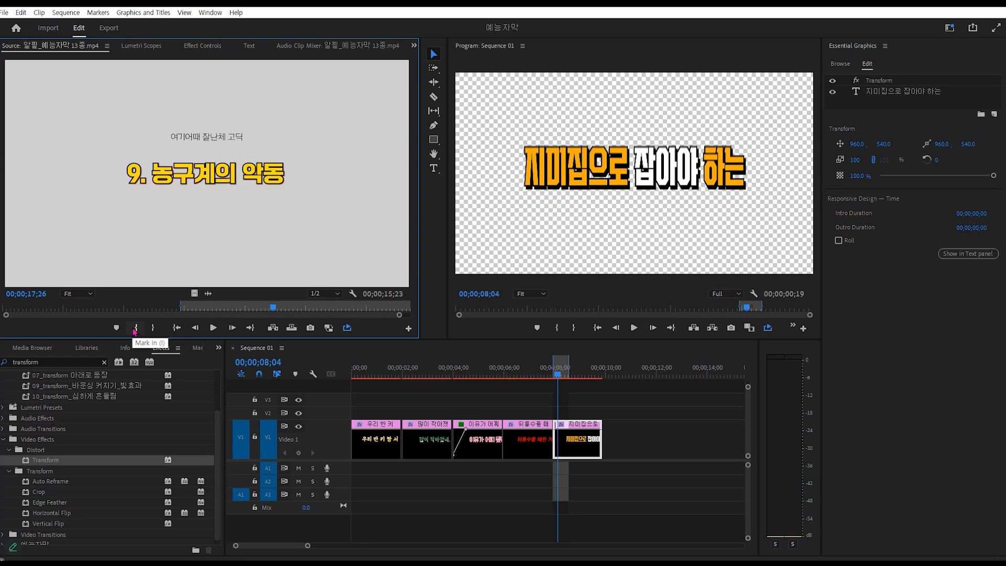
- Mark the section of the reference clip showing caption 9, 농구계의 악동, and play it
{"action": "left_click", "coordinate": [134, 330]}
{"action": "left_click_drag", "start_coordinate": [272, 308], "coordinate": [271, 311]}
{"action": "left_click", "coordinate": [138, 329]}
{"action": "key", "text": "space"}
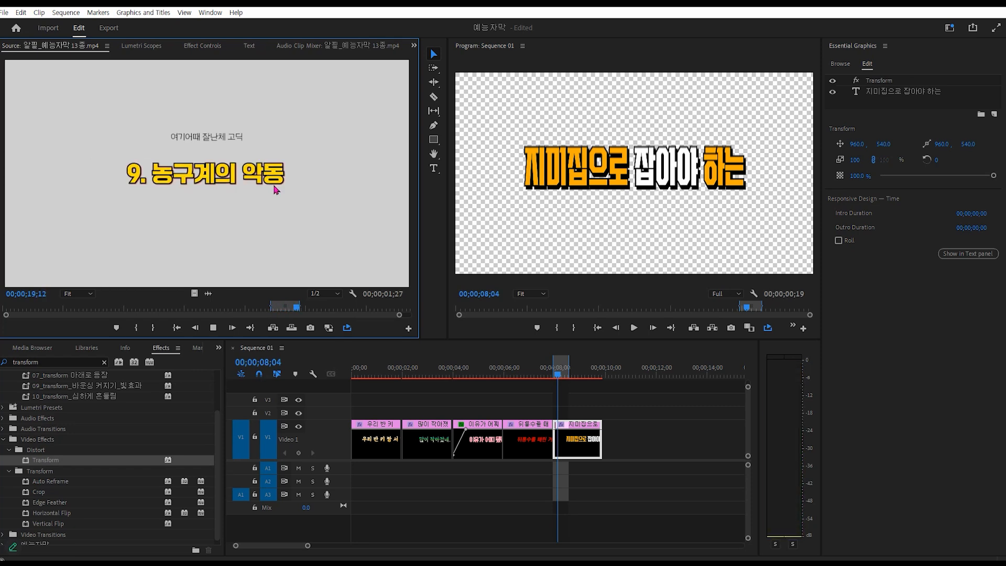
{"action": "key", "text": "space"}
- Add the text caption 농구계의 악동 at 00;00;09;27 and centre it horizontally and vertically in the frame
{"action": "left_click", "coordinate": [604, 367]}
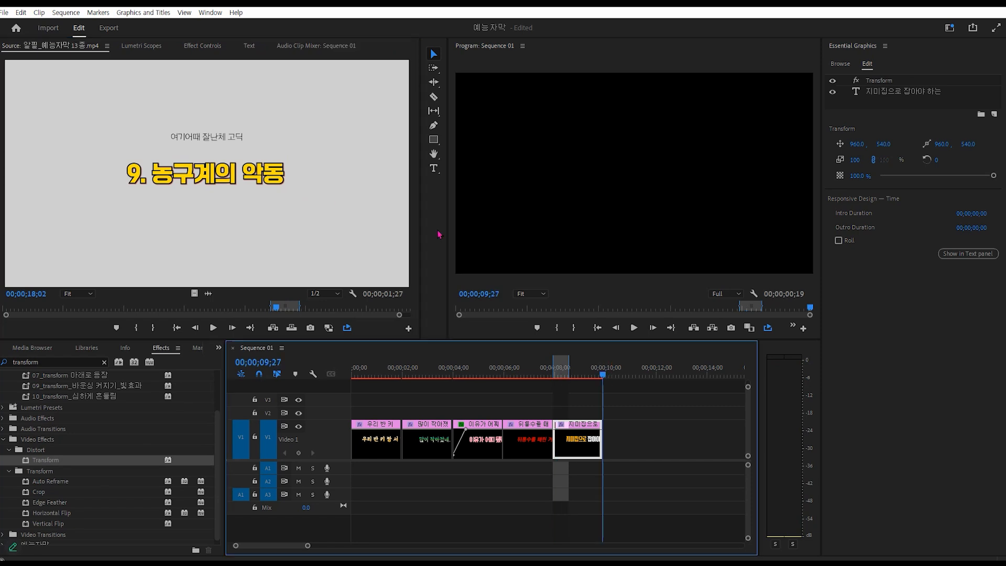
{"action": "left_click", "coordinate": [434, 168]}
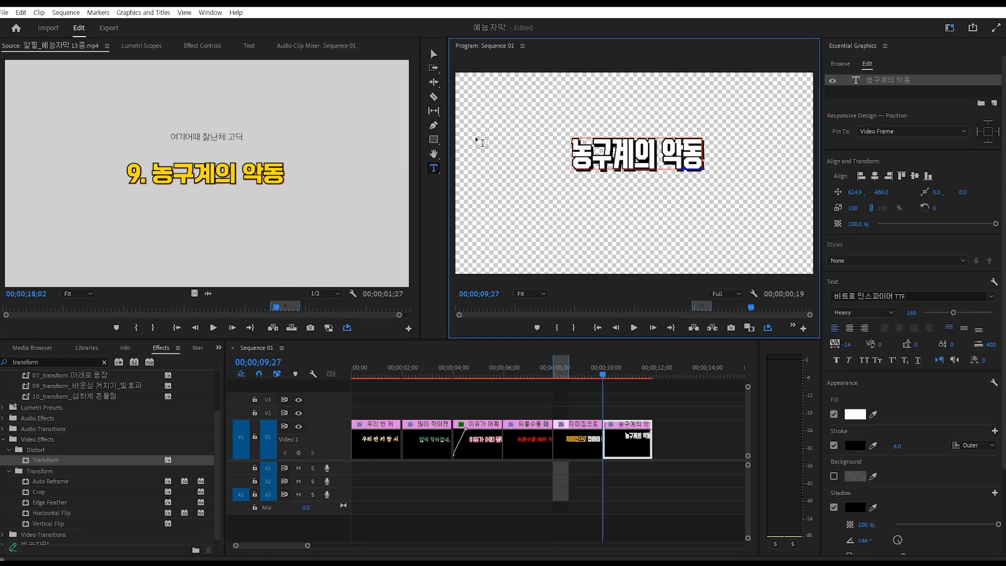
{"action": "left_click", "coordinate": [434, 54]}
{"action": "left_click", "coordinate": [850, 329]}
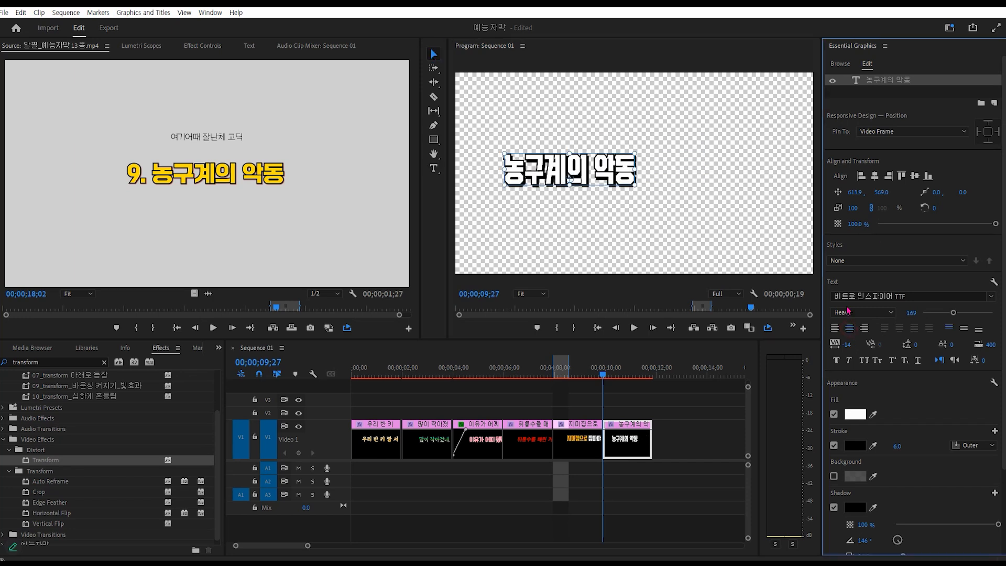
{"action": "left_click", "coordinate": [875, 176]}
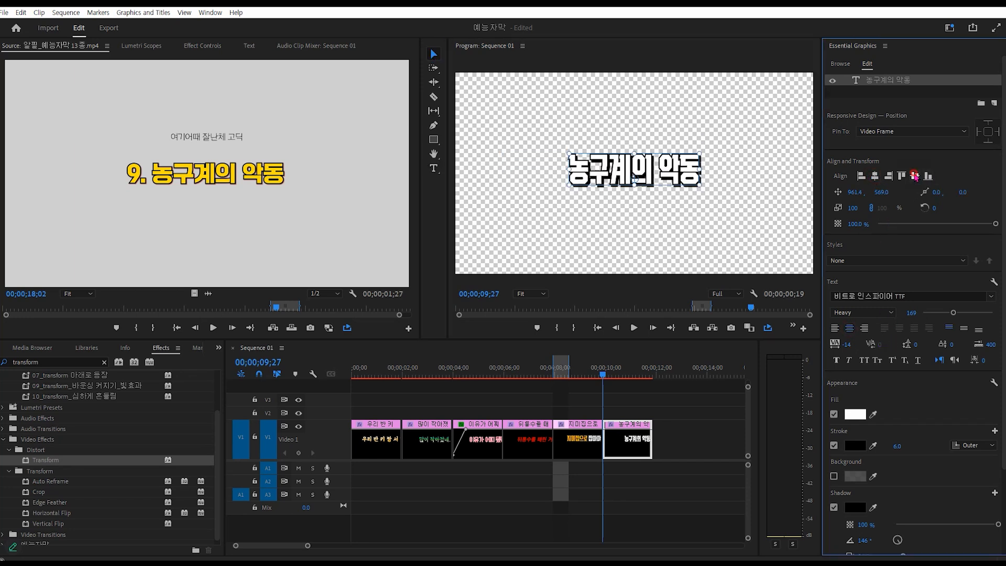
{"action": "left_click", "coordinate": [915, 175]}
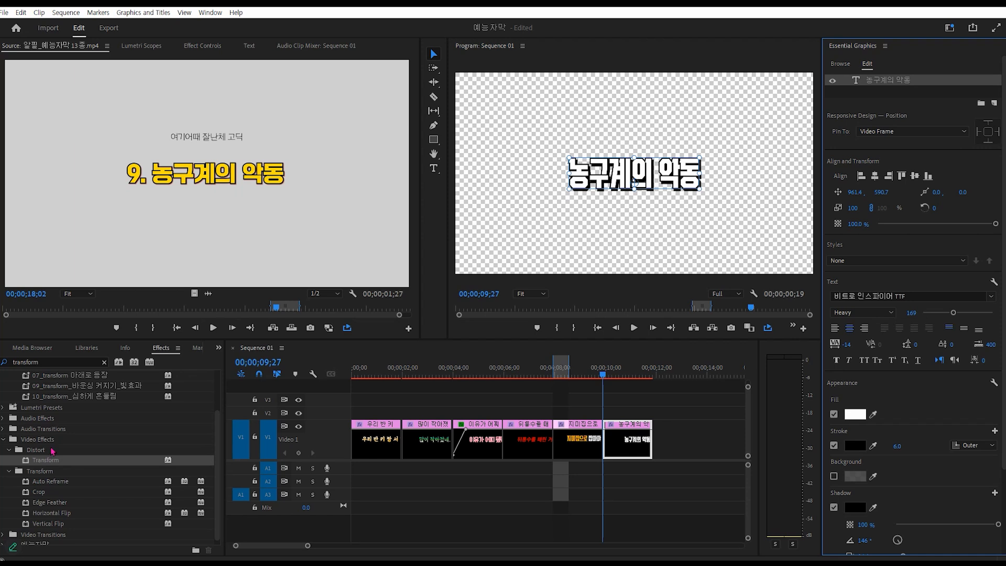
- Apply the Transform effect to the 농구계의 악동 clip and mark a 00;00;01;11 playback range from its start
{"action": "left_click_drag", "start_coordinate": [26, 463], "coordinate": [628, 443]}
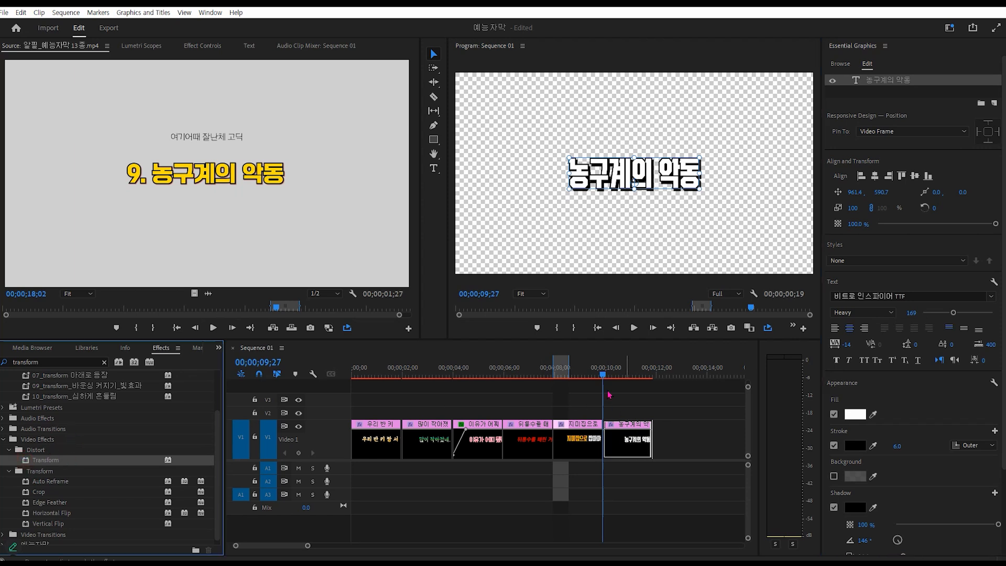
{"action": "left_click", "coordinate": [603, 355]}
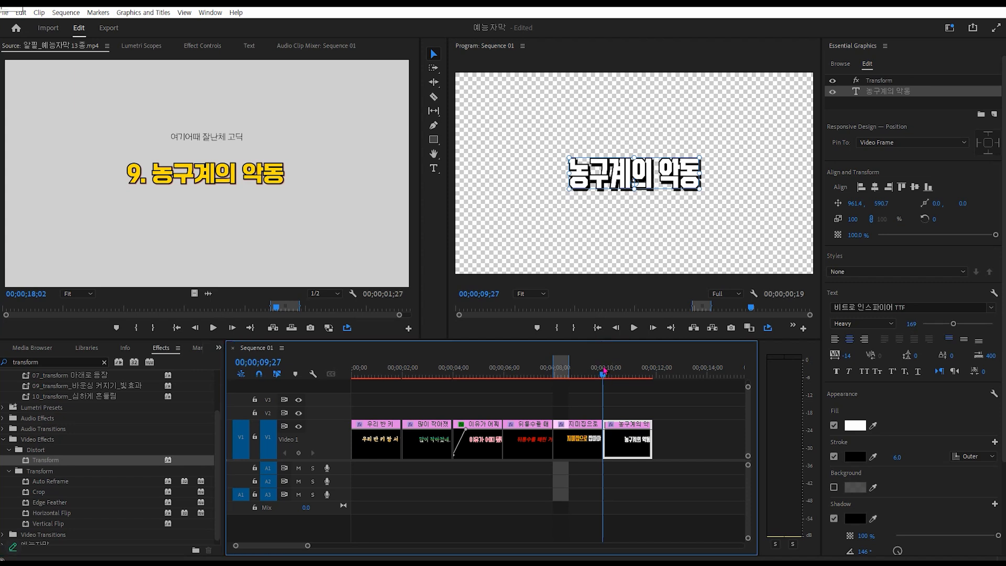
{"action": "key", "text": "i"}
{"action": "mouse_move", "coordinate": [605, 370]}
{"action": "left_mouse_down"}
{"action": "mouse_move", "coordinate": [647, 376]}
{"action": "mouse_move", "coordinate": [603, 373]}
{"action": "left_mouse_up"}
{"action": "key", "text": "o"}
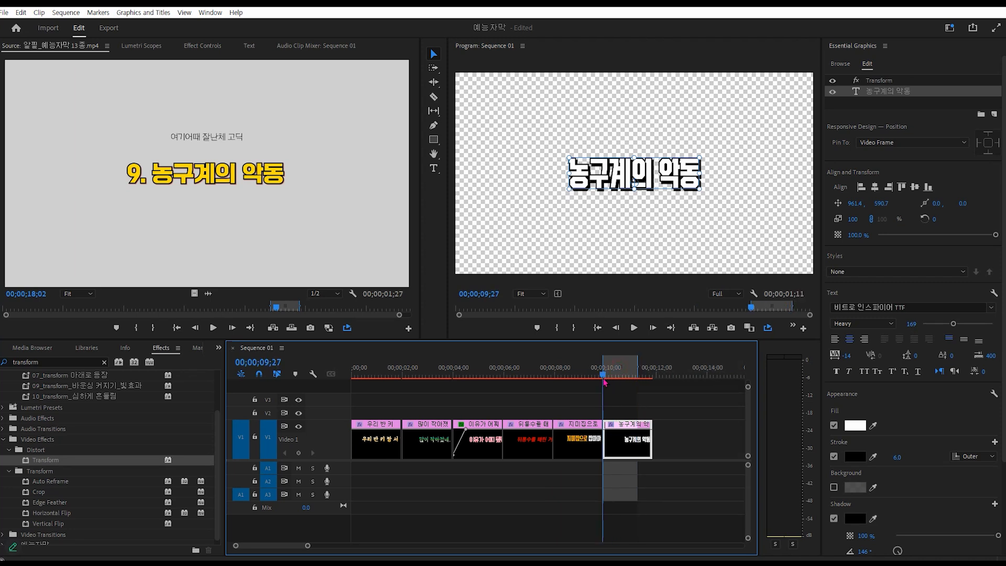
- Add a Transform Scale keyframe of 0 at the 농구계의 악동 clip's start, 00;00;09;27
{"action": "left_click", "coordinate": [202, 46]}
{"action": "left_click", "coordinate": [40, 169]}
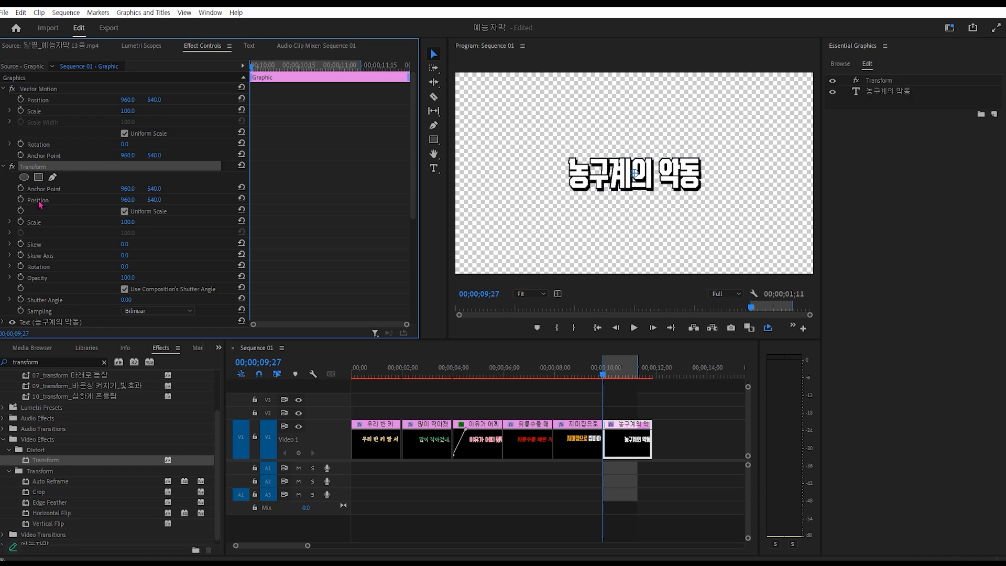
{"action": "left_click", "coordinate": [124, 224]}
{"action": "type", "text": "0"}
{"action": "key", "text": "Return"}
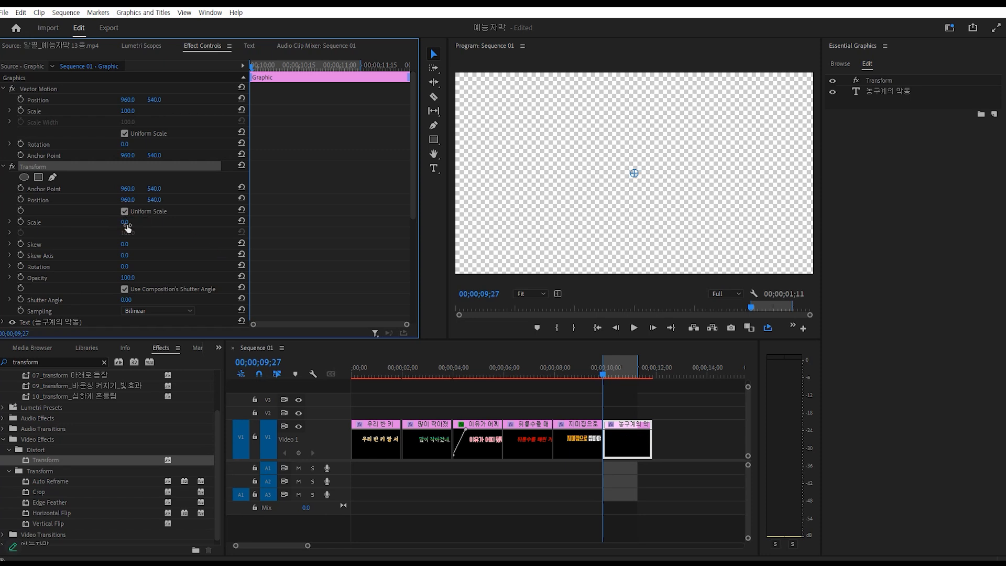
{"action": "left_click", "coordinate": [20, 222]}
- Add a Transform Scale keyframe of 150 four frames further on, at 00;00;10;01
{"action": "key", "text": "Right"}
{"action": "key", "text": "Right"}
{"action": "key", "text": "Right"}
{"action": "key", "text": "Right"}
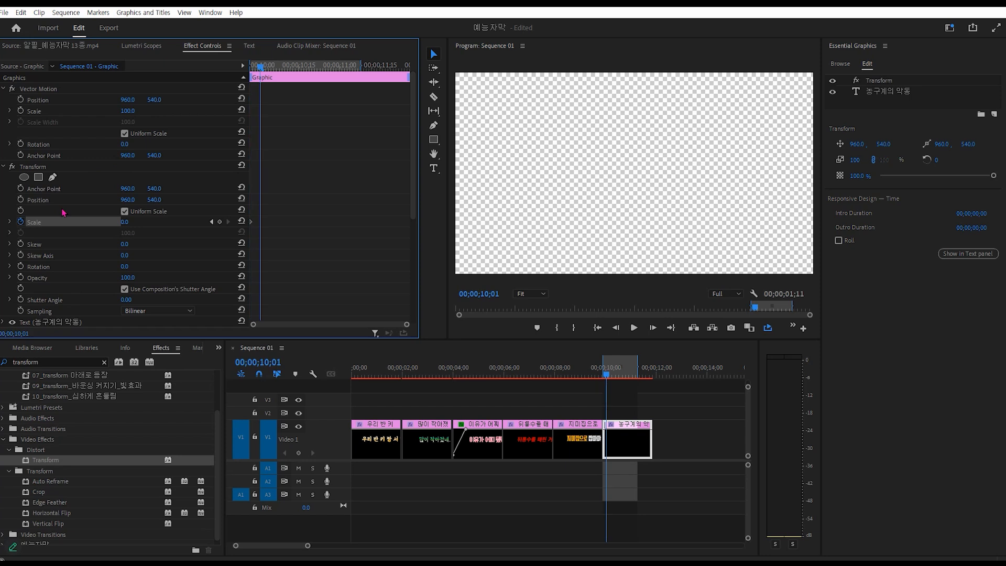
{"action": "left_click_drag", "start_coordinate": [124, 222], "coordinate": [202, 222]}
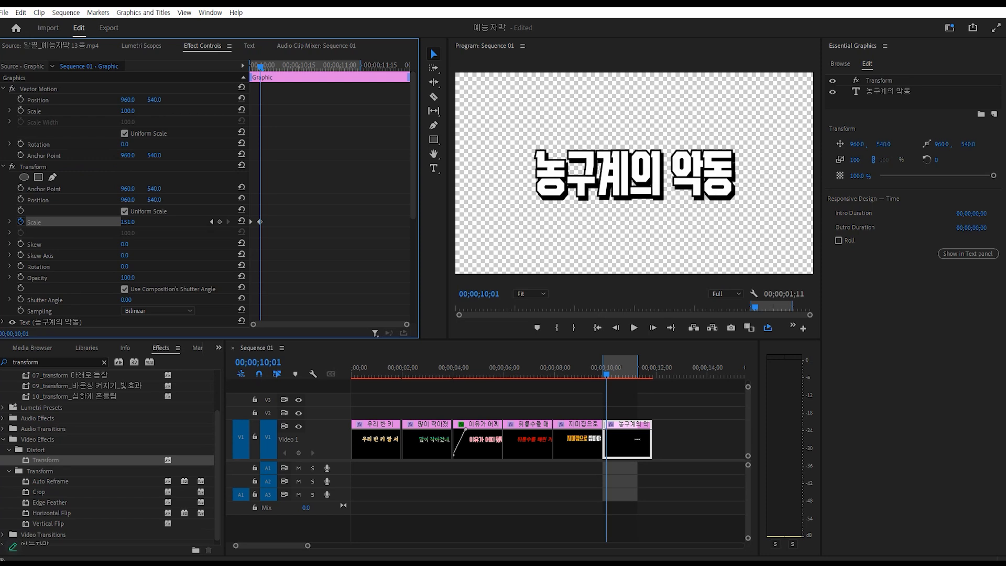
- Add a Scale keyframe of 100 one frame after the 150 keyframe and play the pop-in animation
{"action": "key", "text": "Right"}
{"action": "left_click", "coordinate": [123, 223]}
{"action": "type", "text": "100"}
{"action": "key", "text": "Return"}
{"action": "key", "text": "space"}
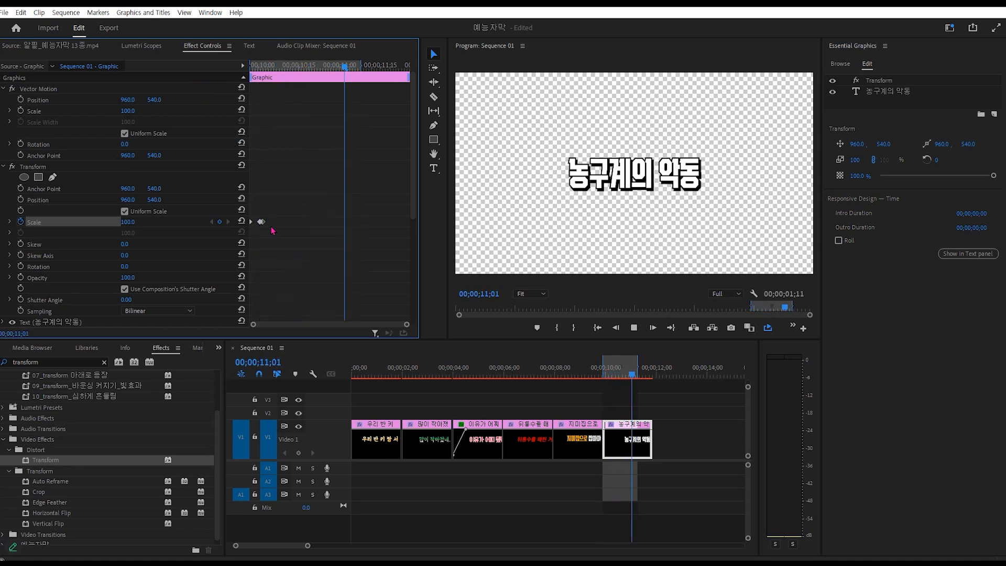
{"action": "key", "text": "space"}
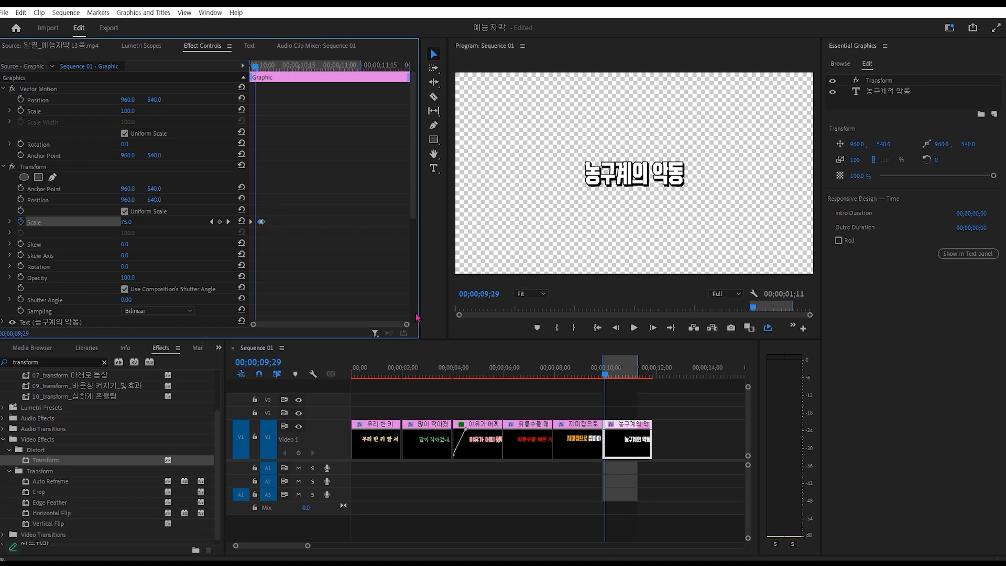
- Move the 150 Scale keyframe to 00;00;10;02 and the 100 keyframe to 00;00;10;04, and play the result
{"action": "left_click_drag", "start_coordinate": [407, 324], "coordinate": [282, 324]}
{"action": "left_click", "coordinate": [295, 221]}
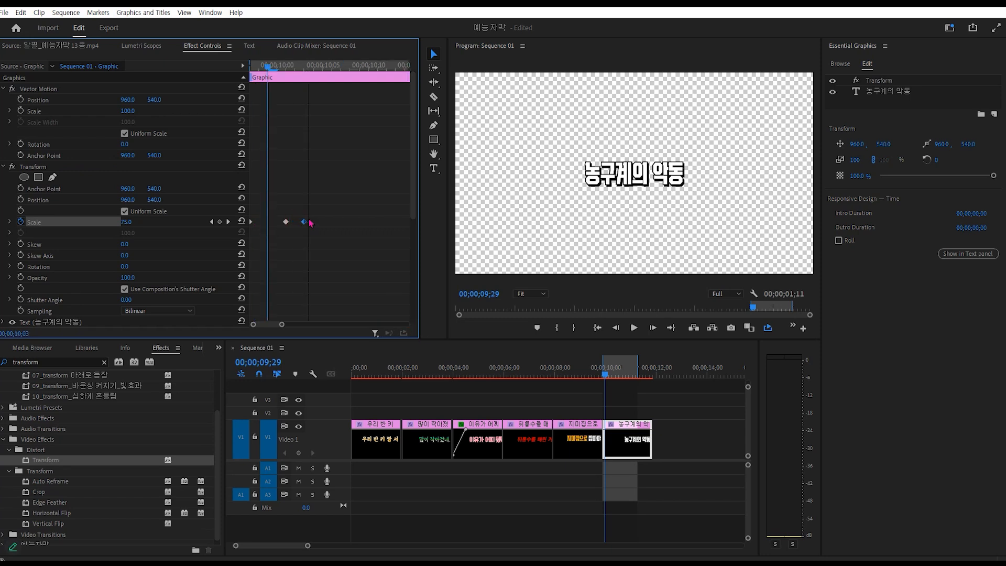
{"action": "left_click_drag", "start_coordinate": [286, 222], "coordinate": [301, 222]}
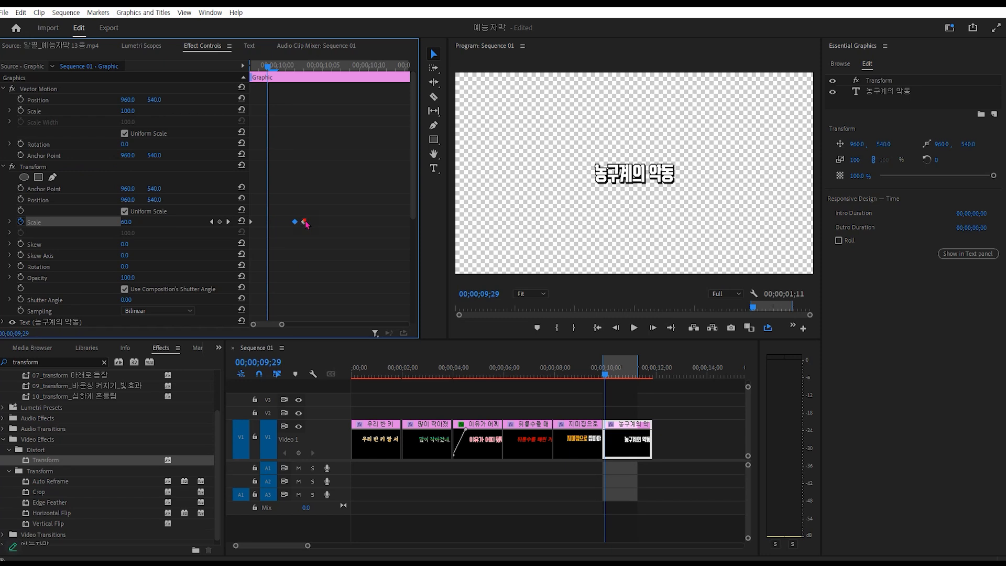
{"action": "key", "text": "space"}
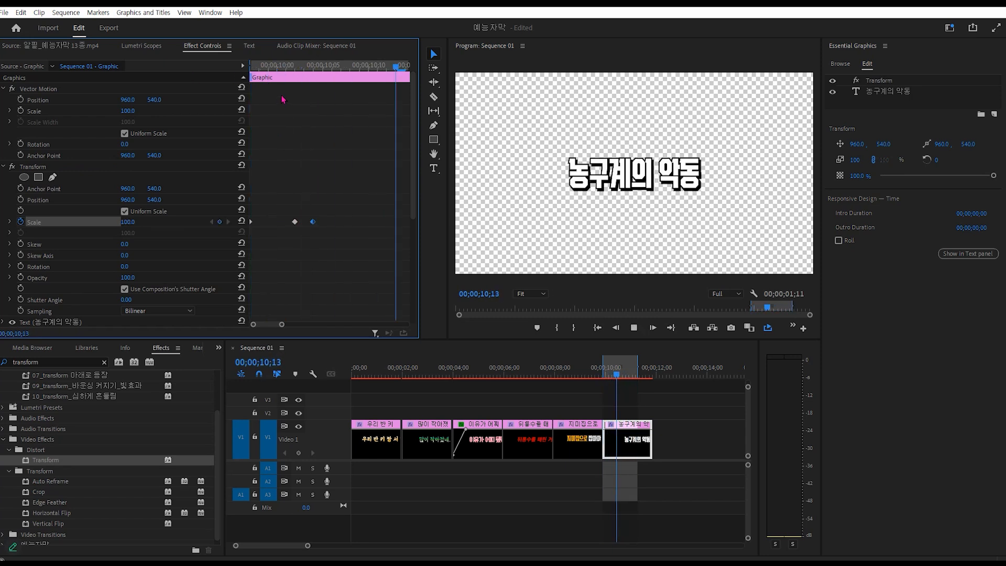
{"action": "key", "text": "space"}
- Check the retimed pop-in animation frame by frame from the clip's start and play it back
{"action": "left_click_drag", "start_coordinate": [272, 71], "coordinate": [235, 80]}
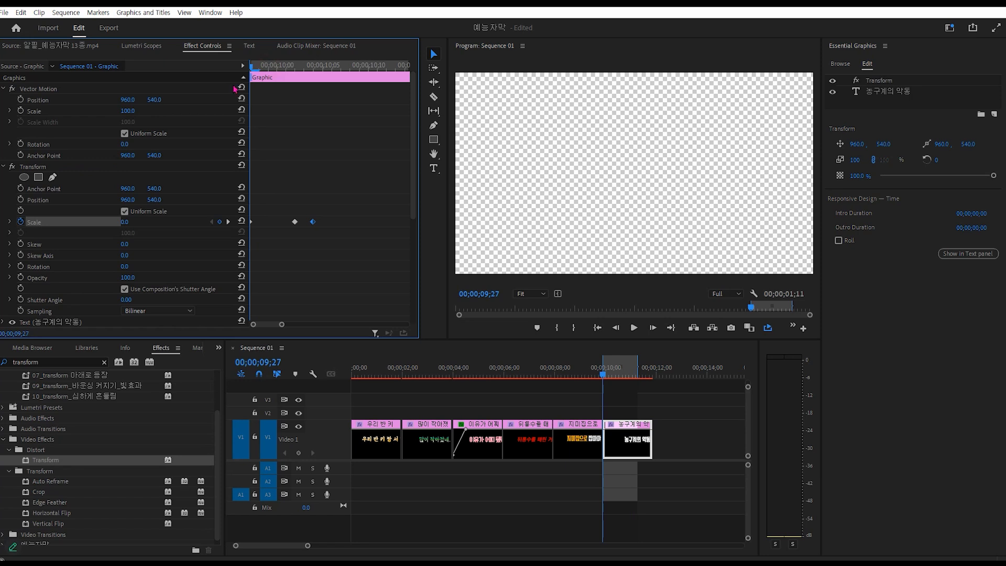
{"action": "key", "text": "shift+Right"}
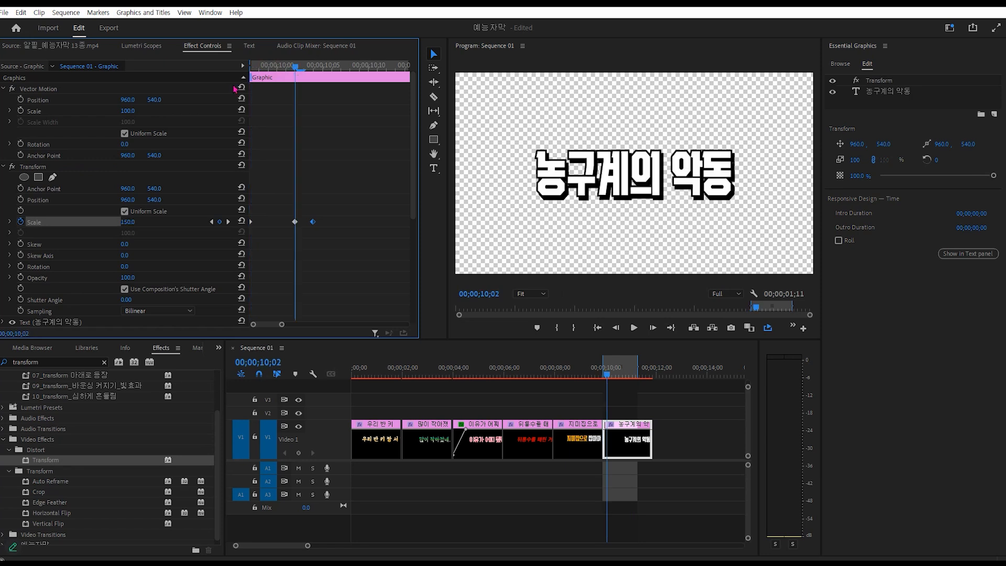
{"action": "key", "text": "Right"}
{"action": "key", "text": "Right"}
{"action": "key", "text": "Left"}
{"action": "key", "text": "Left"}
{"action": "key", "text": "Left"}
{"action": "key", "text": "Left"}
{"action": "key", "text": "Left"}
{"action": "key", "text": "Left"}
{"action": "key", "text": "Left"}
{"action": "key", "text": "space"}
{"action": "key", "text": "space"}
- Turn off the composition's shutter angle for 농구계의 악동, set Shutter Angle to 180, and play the animation
{"action": "scroll", "coordinate": [55, 264], "scroll_direction": "down", "scroll_amount": 2}
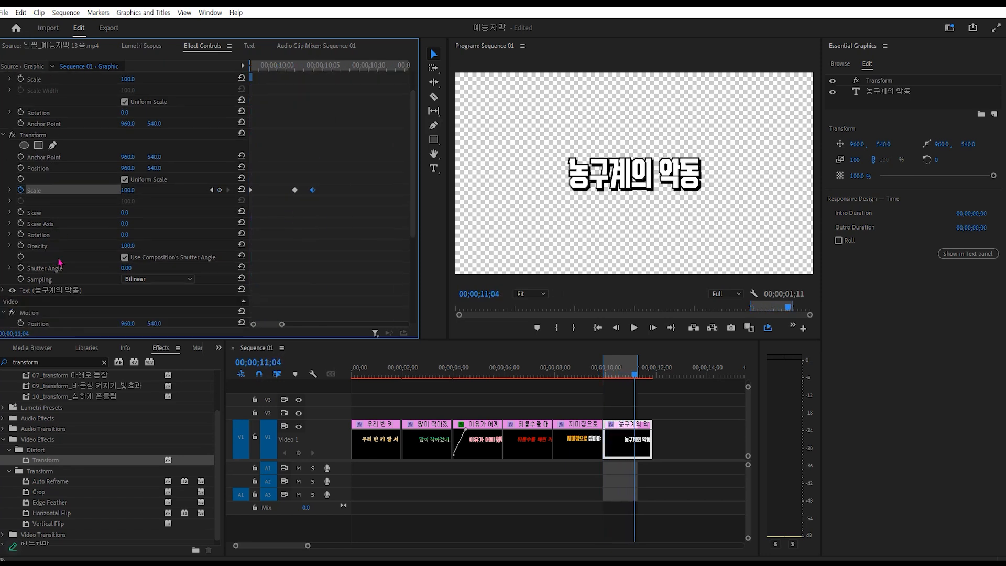
{"action": "left_click", "coordinate": [125, 257]}
{"action": "left_click", "coordinate": [125, 268]}
{"action": "type", "text": "180"}
{"action": "key", "text": "Return"}
{"action": "key", "text": "space"}
{"action": "key", "text": "space"}
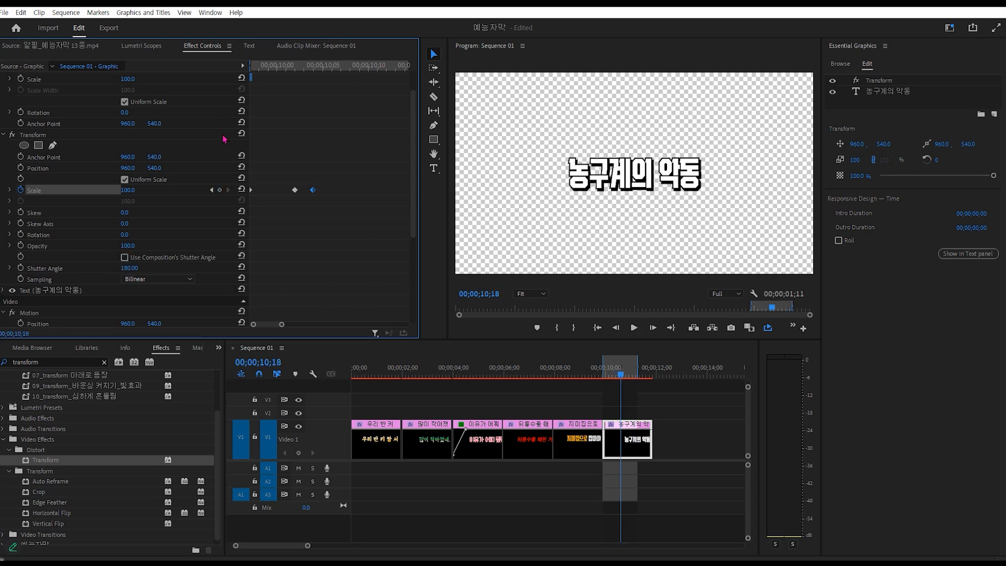
- Check the reference caption at 00;00;18;12 and change the 농구계의 악동 text's fill to yellow-orange
{"action": "left_click", "coordinate": [86, 45]}
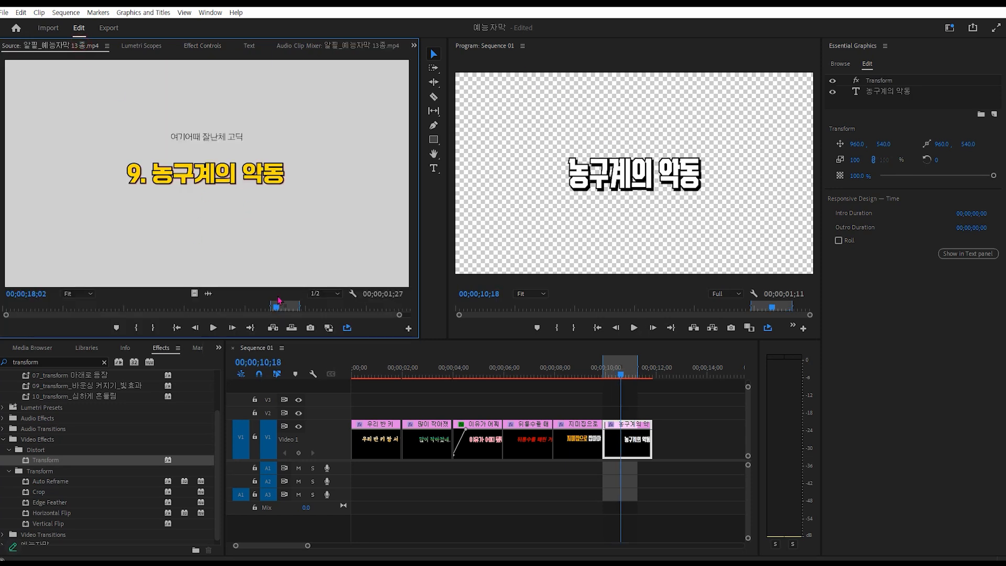
{"action": "left_click_drag", "start_coordinate": [280, 309], "coordinate": [284, 309]}
{"action": "left_click", "coordinate": [632, 452]}
{"action": "left_click", "coordinate": [888, 93]}
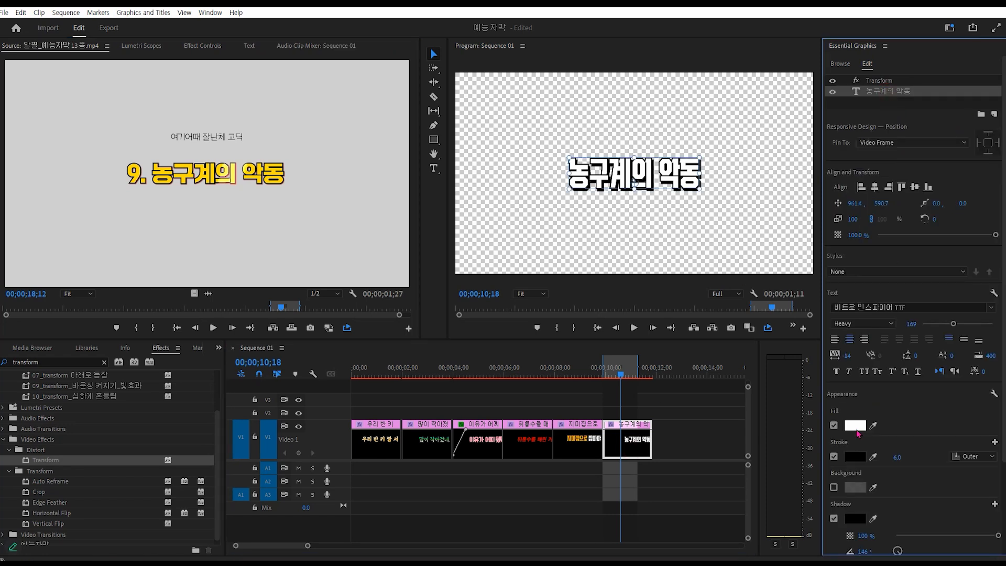
{"action": "left_click", "coordinate": [856, 426]}
{"action": "left_click_drag", "start_coordinate": [450, 297], "coordinate": [449, 293]}
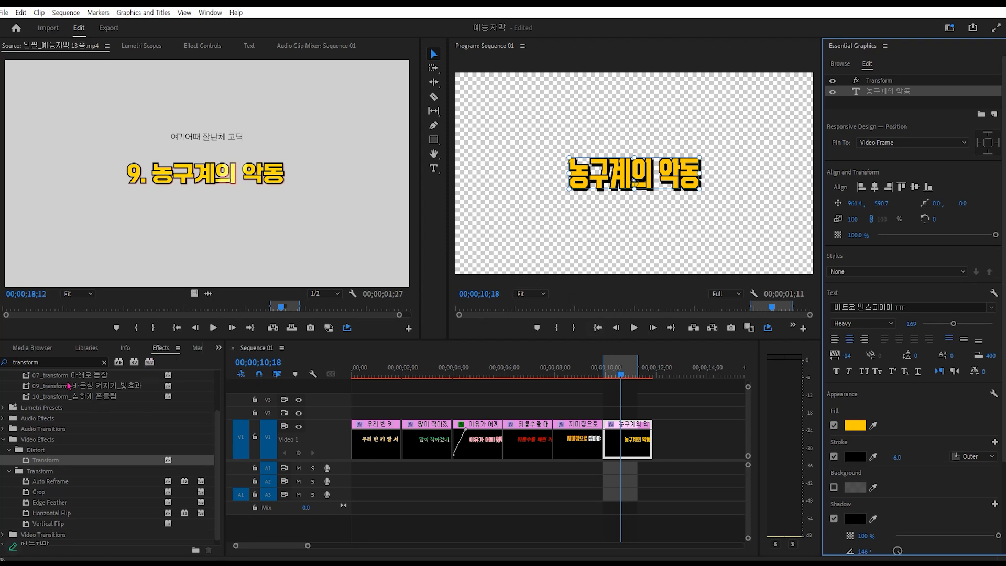
- Clear the effects search and apply Brightness & Contrast from Color Correction to the 농구계의 악동 clip
{"action": "scroll", "coordinate": [63, 402], "scroll_direction": "down", "scroll_amount": 1}
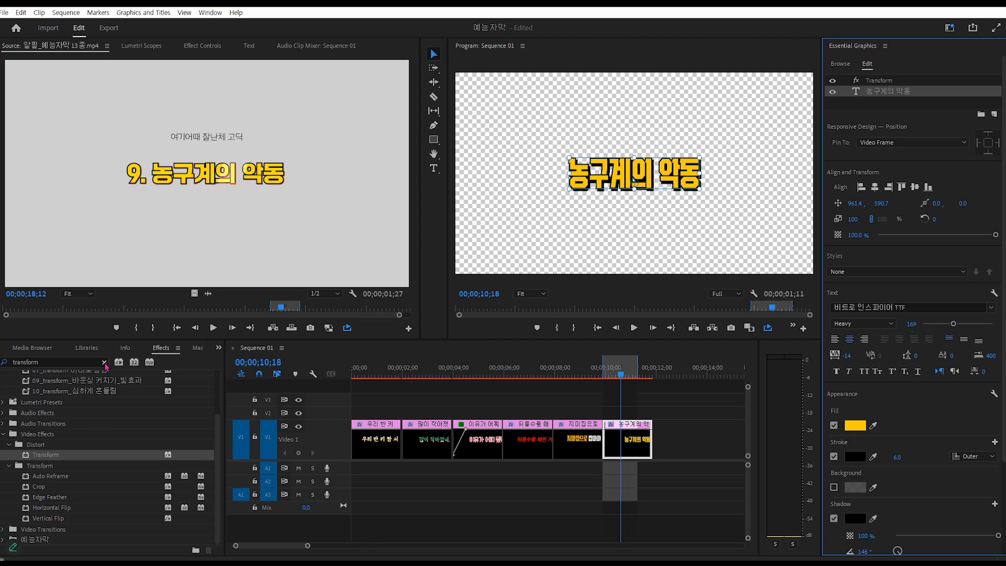
{"action": "left_click", "coordinate": [104, 363]}
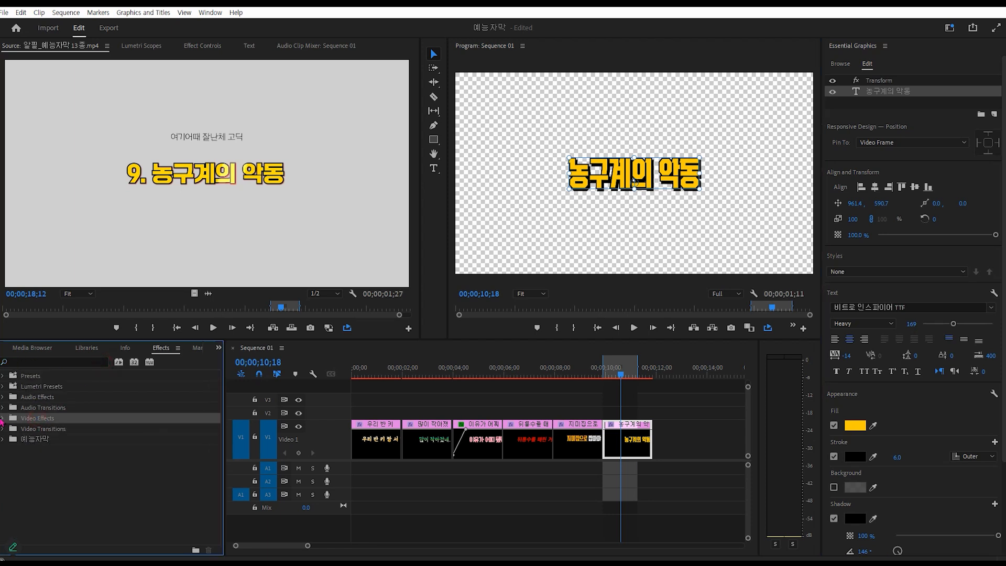
{"action": "double_click", "coordinate": [38, 421]}
{"action": "left_click", "coordinate": [51, 482]}
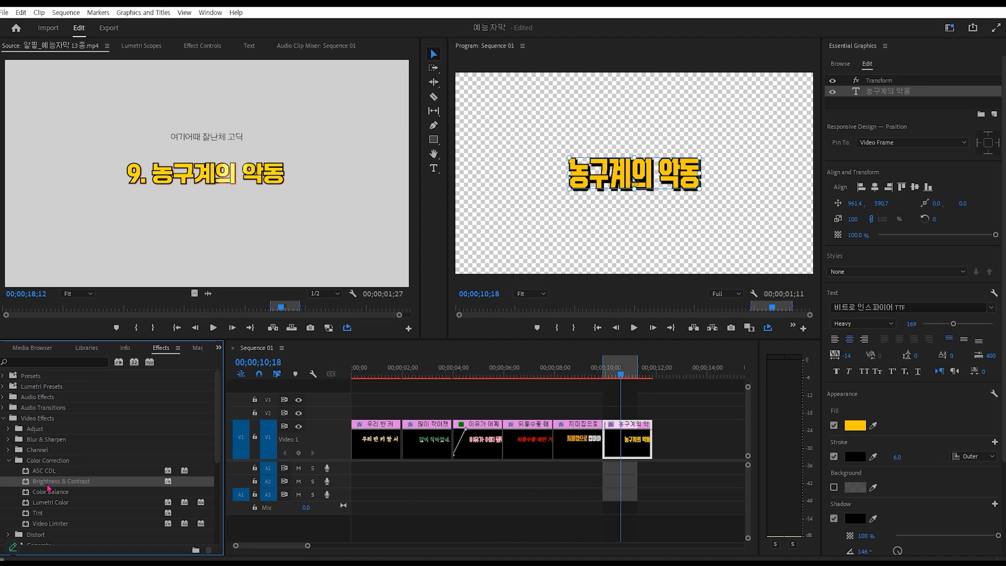
{"action": "left_click_drag", "start_coordinate": [47, 486], "coordinate": [623, 460]}
{"action": "left_click", "coordinate": [632, 447]}
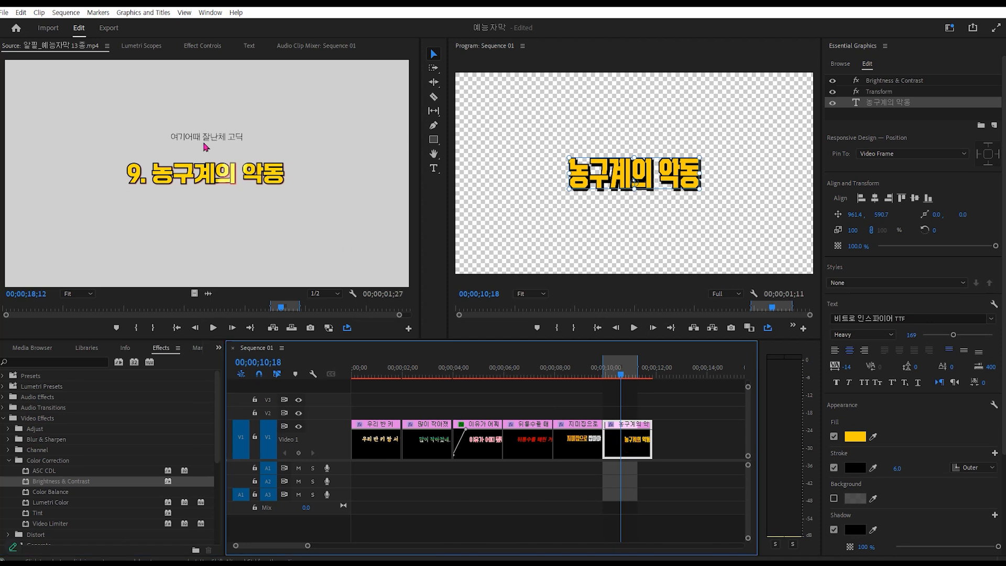
- Set Brightness to 100 in the 농구계의 악동 clip's Brightness & Contrast effect
{"action": "left_click", "coordinate": [200, 48]}
{"action": "scroll", "coordinate": [99, 166], "scroll_direction": "up", "scroll_amount": 4}
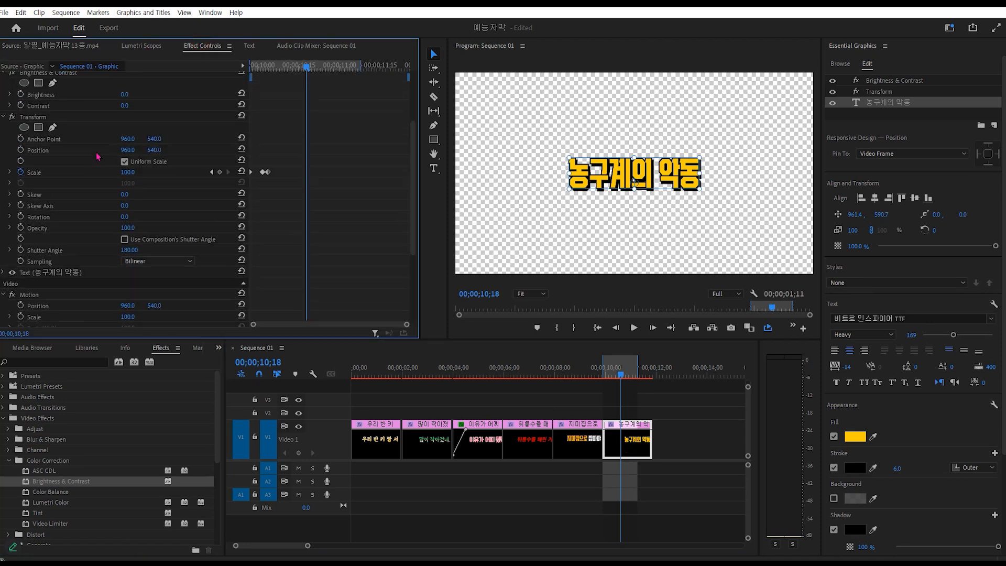
{"action": "left_click", "coordinate": [4, 138]}
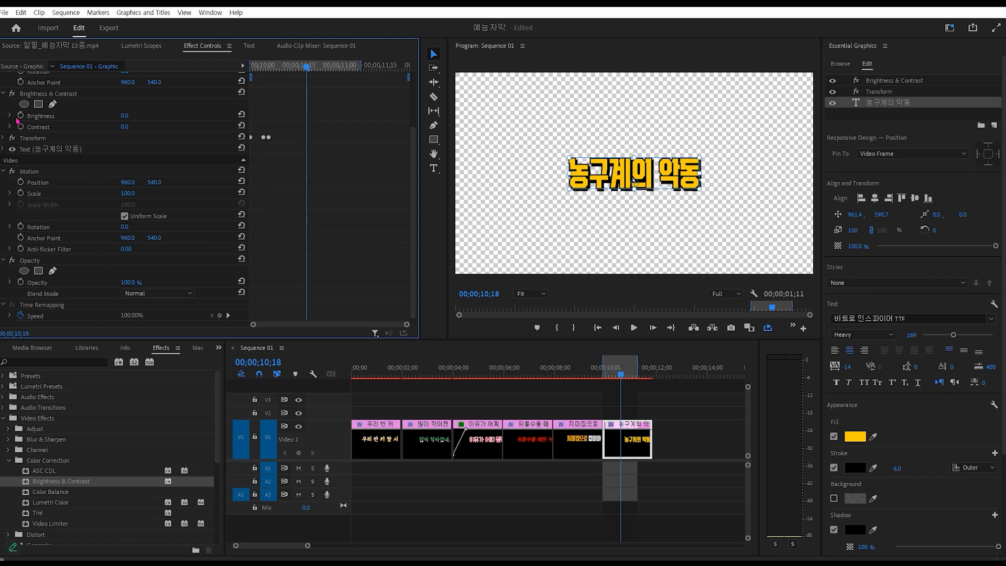
{"action": "left_click", "coordinate": [4, 93]}
{"action": "left_click", "coordinate": [35, 134]}
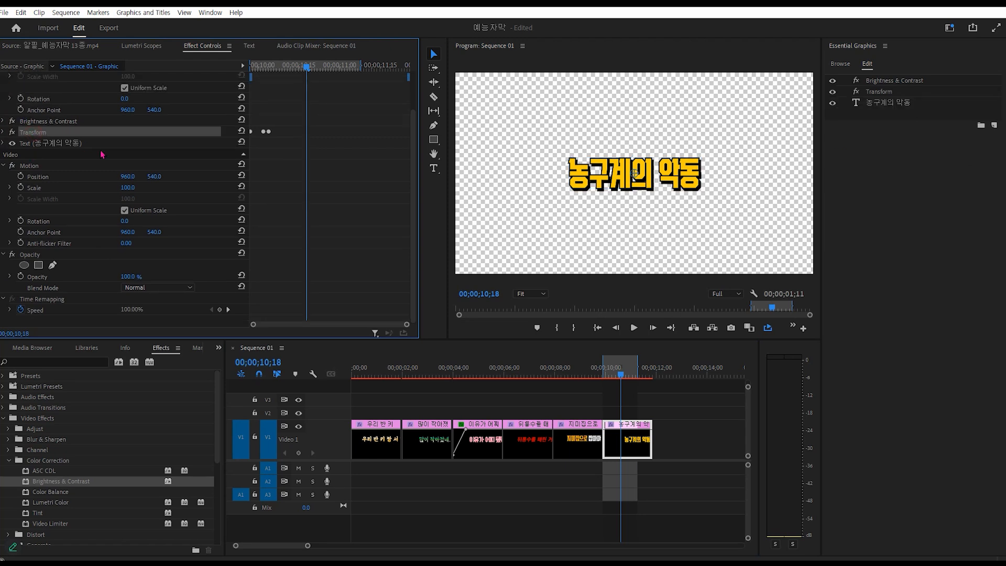
{"action": "scroll", "coordinate": [99, 158], "scroll_direction": "up", "scroll_amount": 2}
{"action": "left_click", "coordinate": [37, 154]}
{"action": "left_click", "coordinate": [3, 153]}
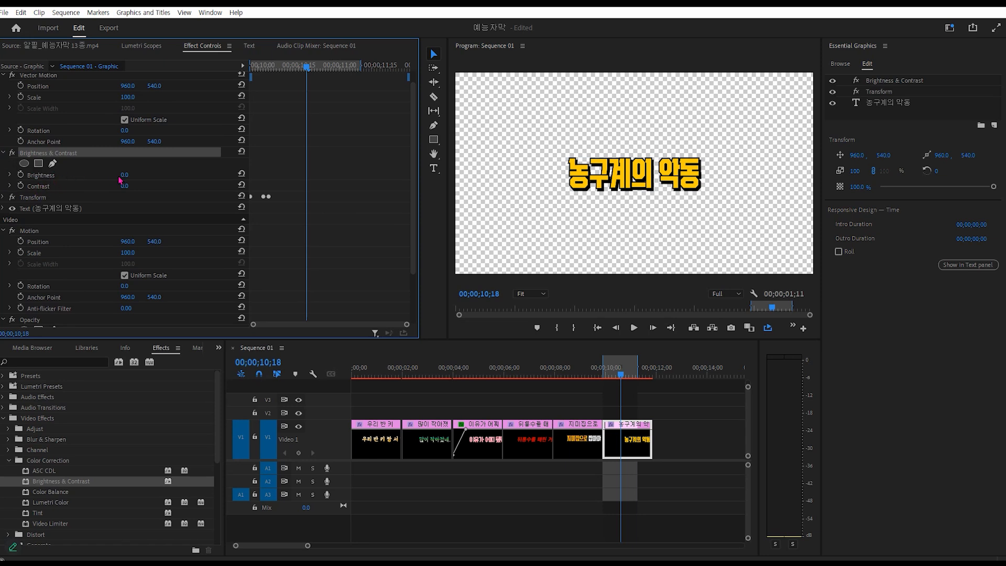
{"action": "left_click_drag", "start_coordinate": [125, 175], "coordinate": [178, 175]}
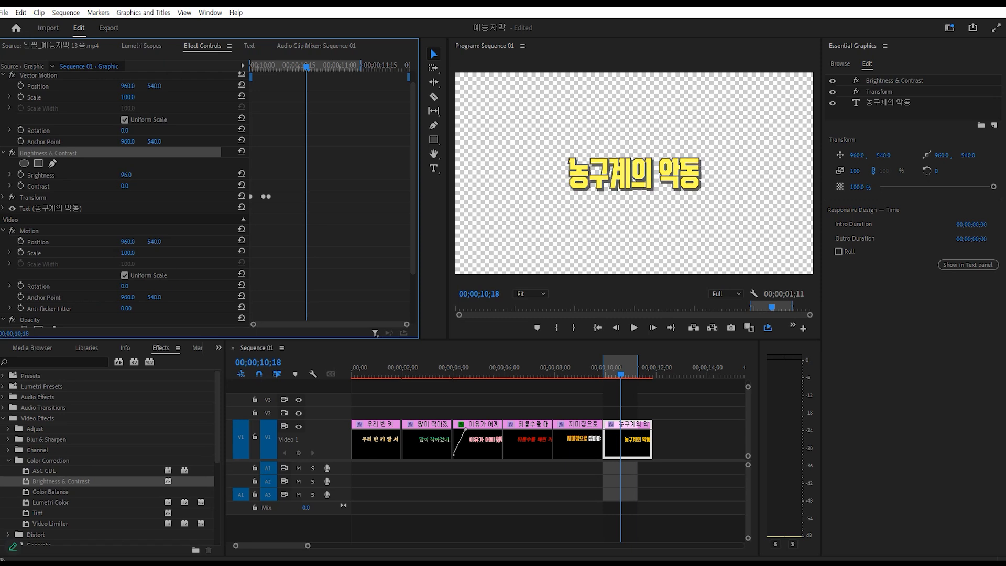
{"action": "left_click_drag", "start_coordinate": [175, 175], "coordinate": [136, 172]}
{"action": "left_click_drag", "start_coordinate": [126, 175], "coordinate": [131, 174]}
{"action": "left_click_drag", "start_coordinate": [126, 175], "coordinate": [128, 175]}
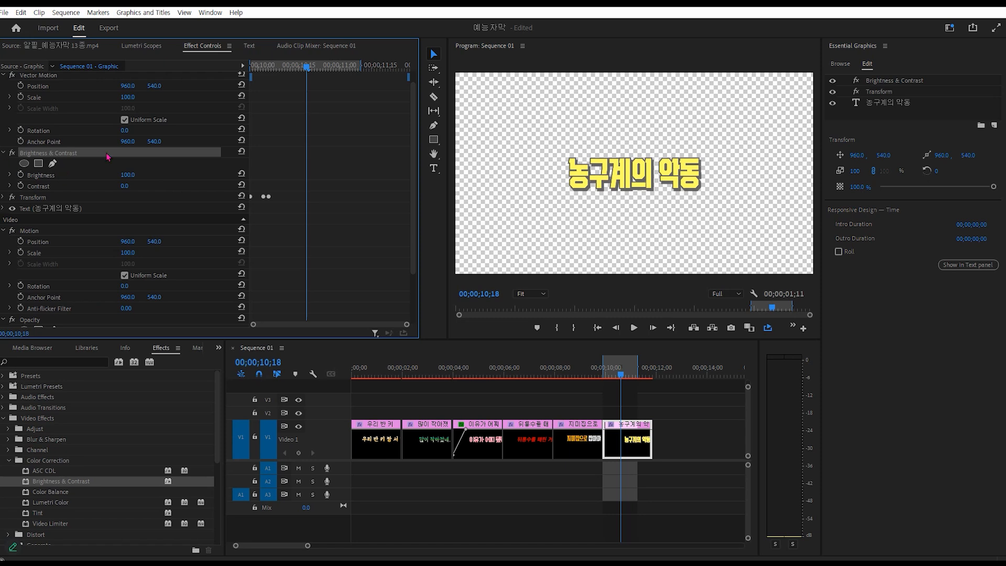
- Draw a narrow, slanted four-point mask across the middle of the caption for the Brightness & Contrast effect
{"action": "left_click", "coordinate": [53, 164]}
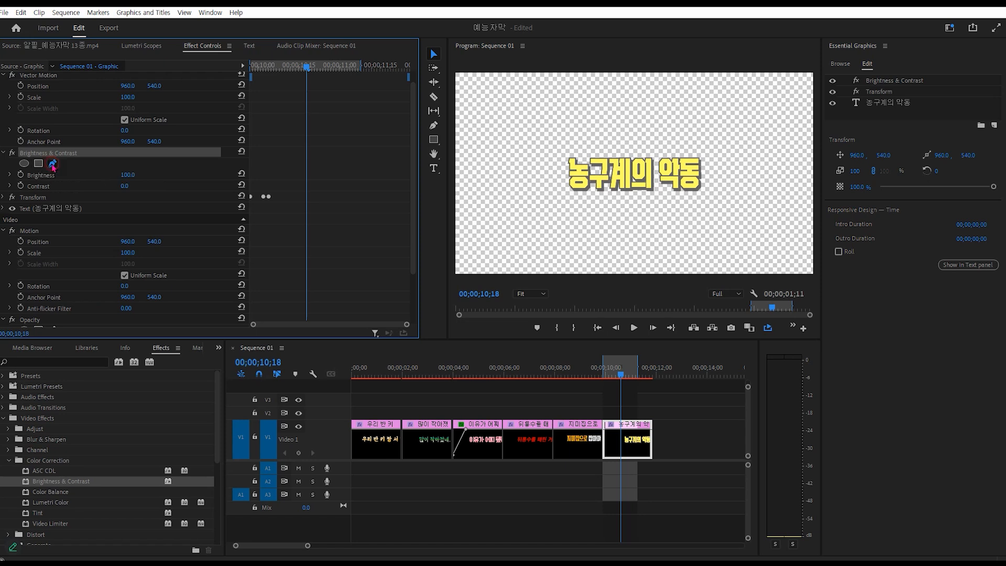
{"action": "left_click", "coordinate": [631, 137]}
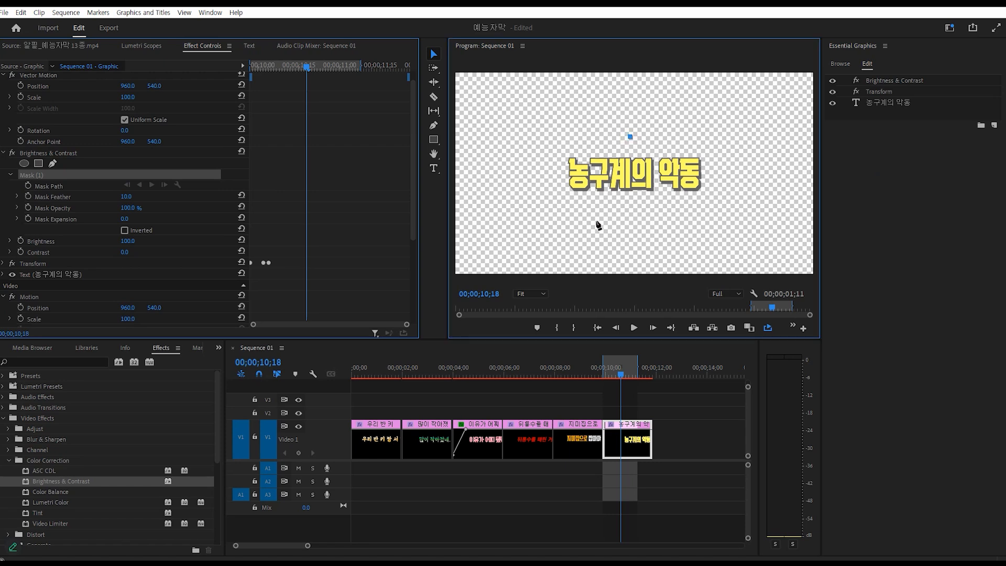
{"action": "left_click", "coordinate": [597, 212]}
{"action": "left_click", "coordinate": [615, 211]}
{"action": "left_click", "coordinate": [644, 138]}
{"action": "left_click", "coordinate": [631, 137]}
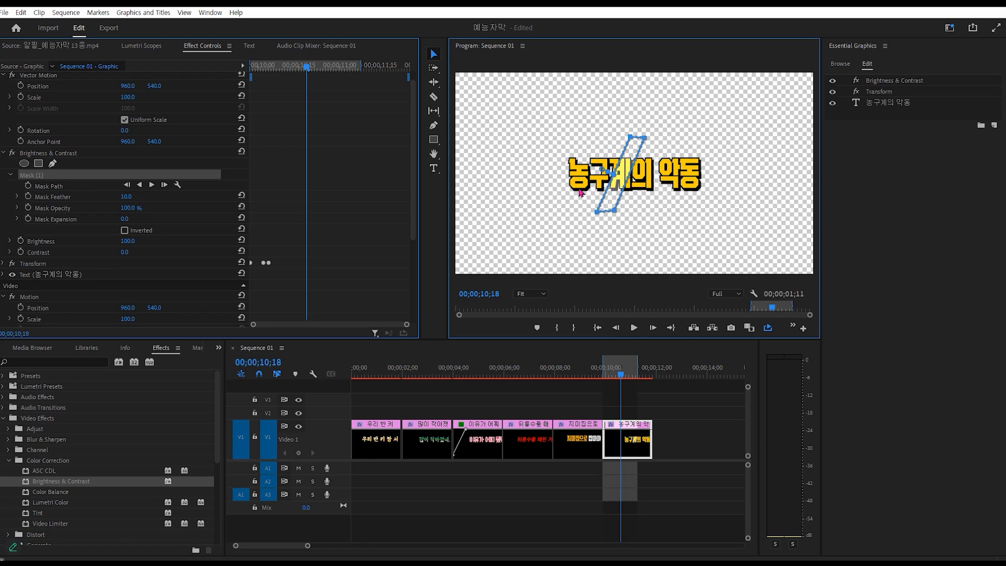
- Move the slanted mask just left of the caption and start a Mask Path keyframe at 00;00;10;04, on the last scale keyframe
{"action": "left_click_drag", "start_coordinate": [597, 199], "coordinate": [542, 194]}
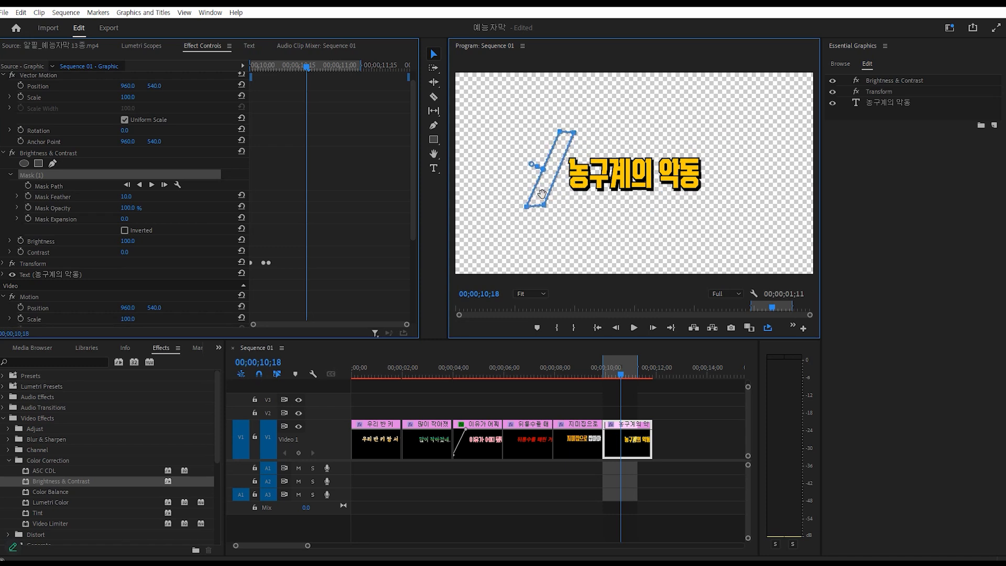
{"action": "left_click_drag", "start_coordinate": [289, 78], "coordinate": [273, 82]}
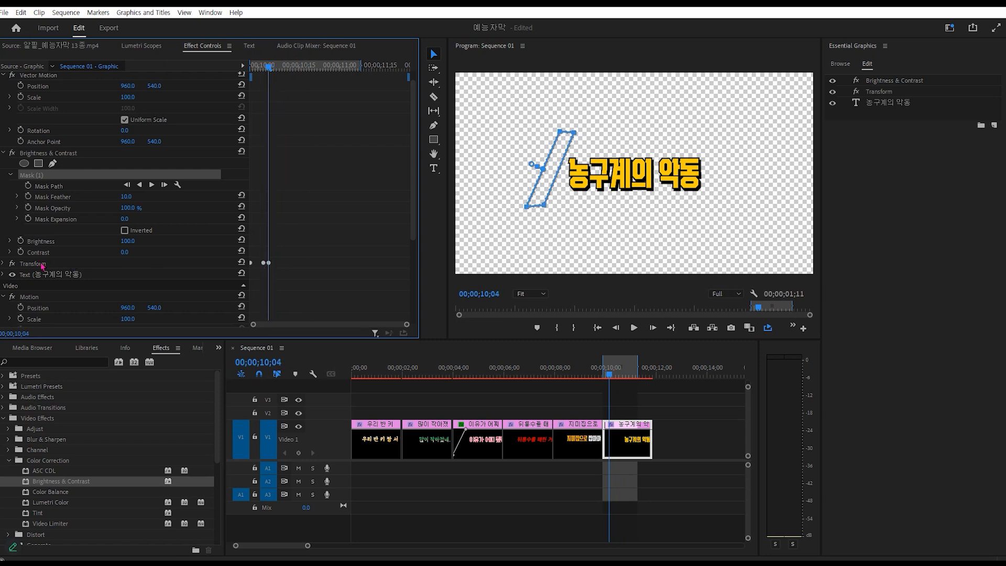
{"action": "left_click", "coordinate": [3, 264]}
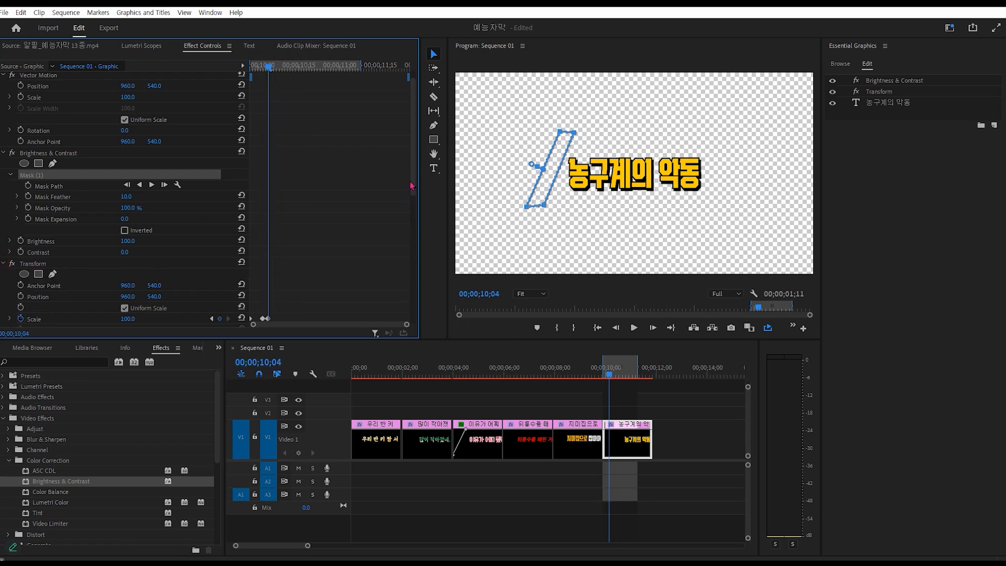
{"action": "scroll", "coordinate": [412, 185], "scroll_direction": "down", "scroll_amount": 3}
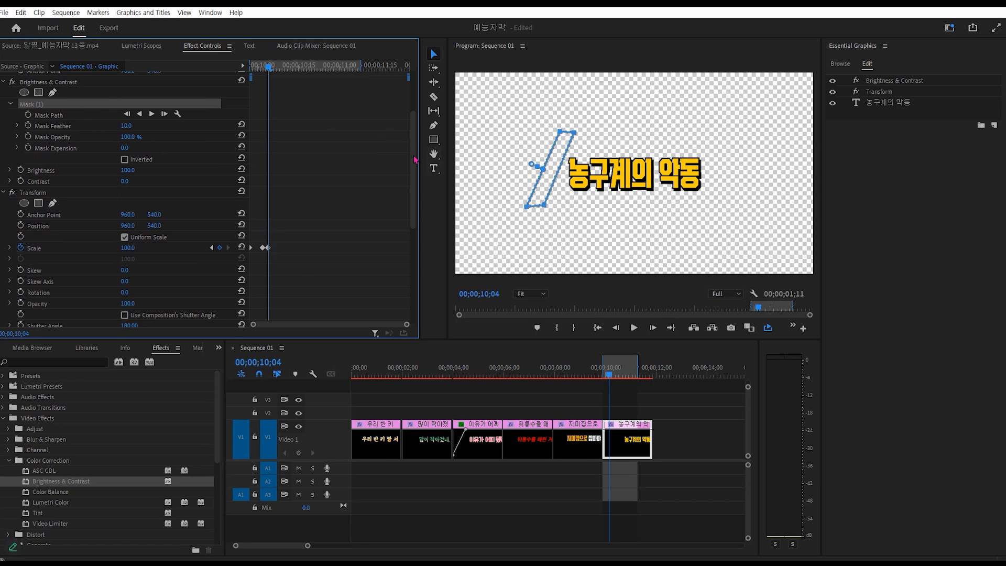
{"action": "scroll", "coordinate": [417, 153], "scroll_direction": "up", "scroll_amount": 1}
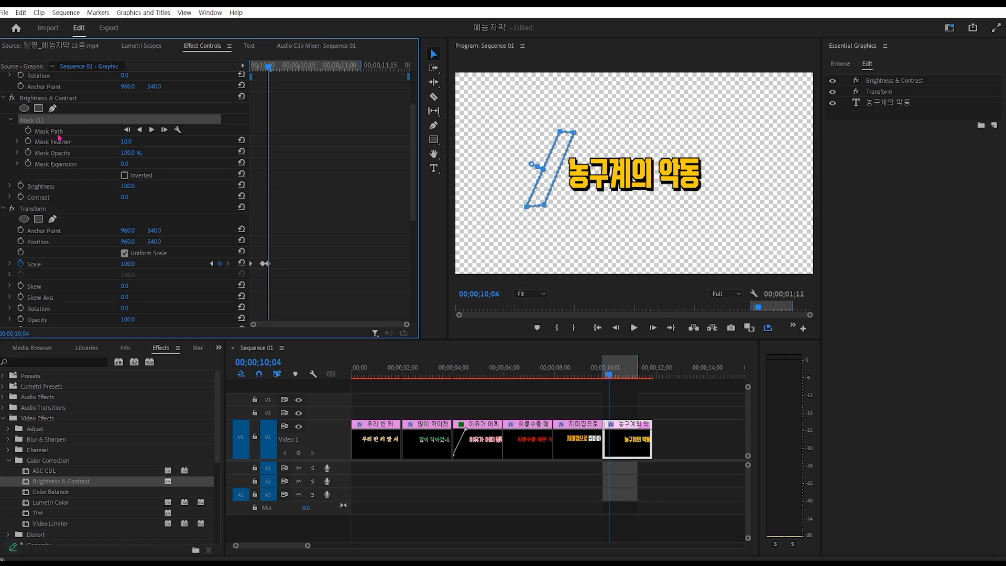
{"action": "left_click", "coordinate": [29, 131]}
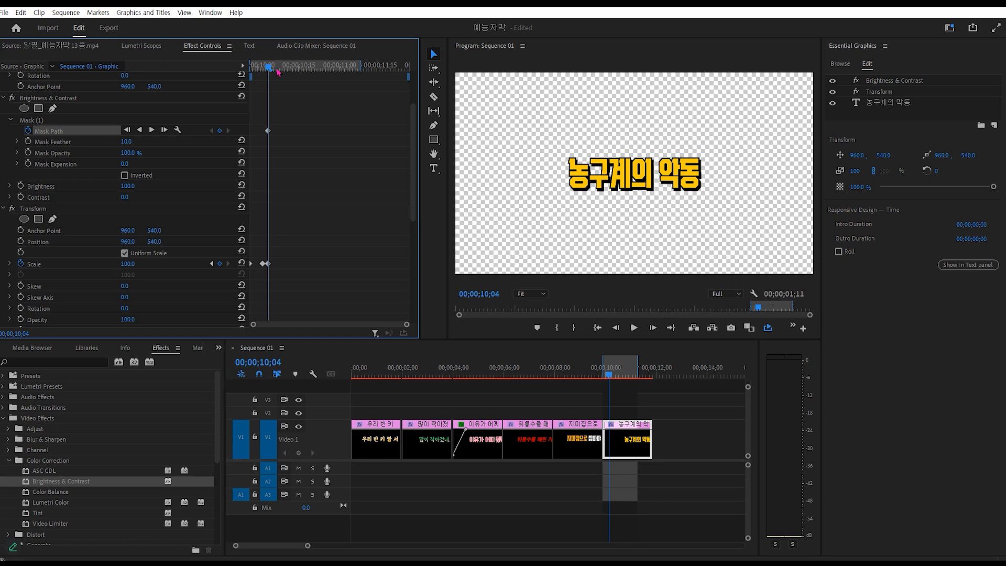
- Ten frames on, at 00;00;10;14, move the mask past the caption's right end to keyframe the light sweep
{"action": "key", "text": "shift+Right"}
{"action": "key", "text": "shift+Right"}
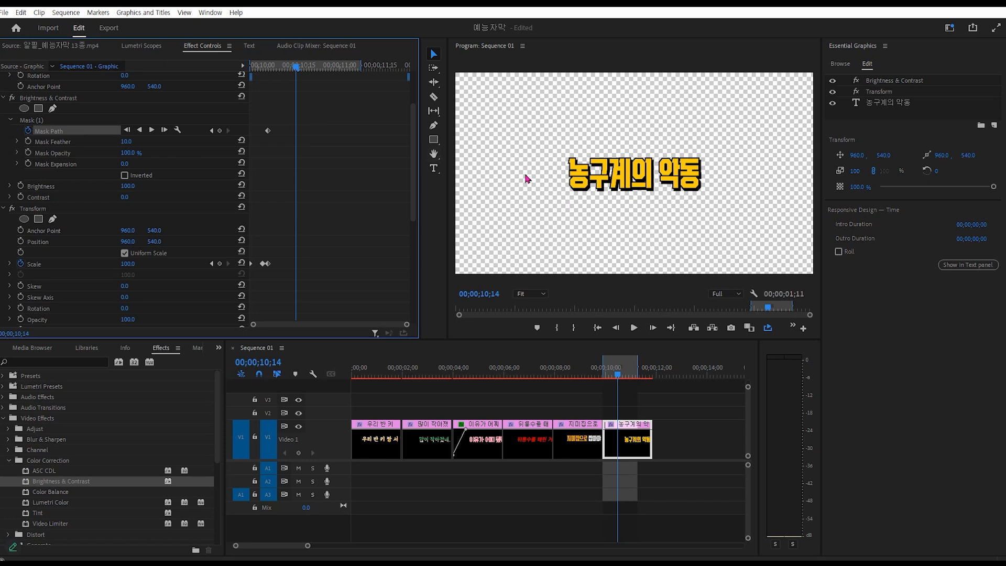
{"action": "left_click", "coordinate": [35, 121]}
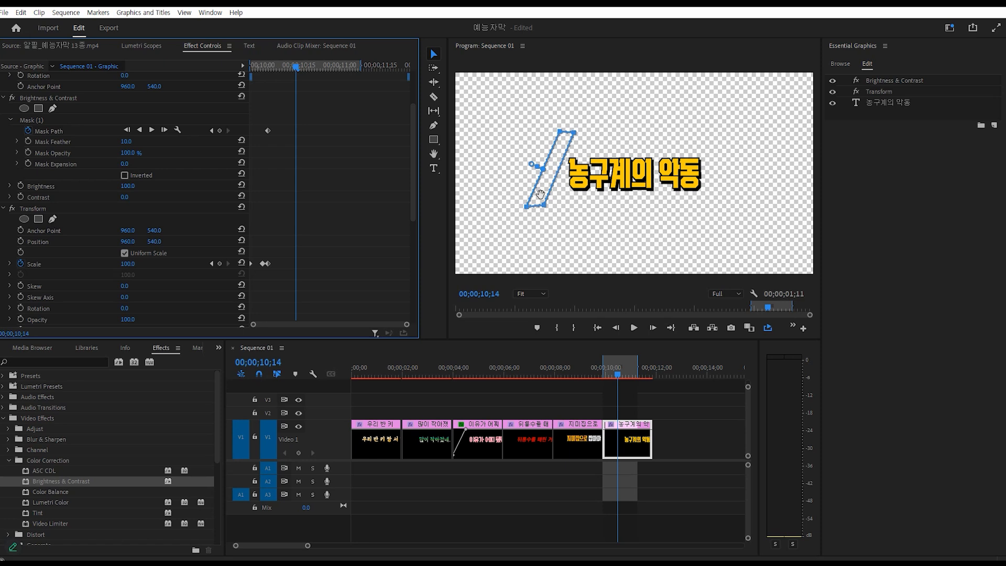
{"action": "left_click_drag", "start_coordinate": [541, 194], "coordinate": [717, 199]}
- Play back the light sweep, slow it by moving the second Mask Path keyframe to about 00;00;10;25, and replay it
{"action": "left_click_drag", "start_coordinate": [297, 67], "coordinate": [267, 70]}
{"action": "key", "text": "space"}
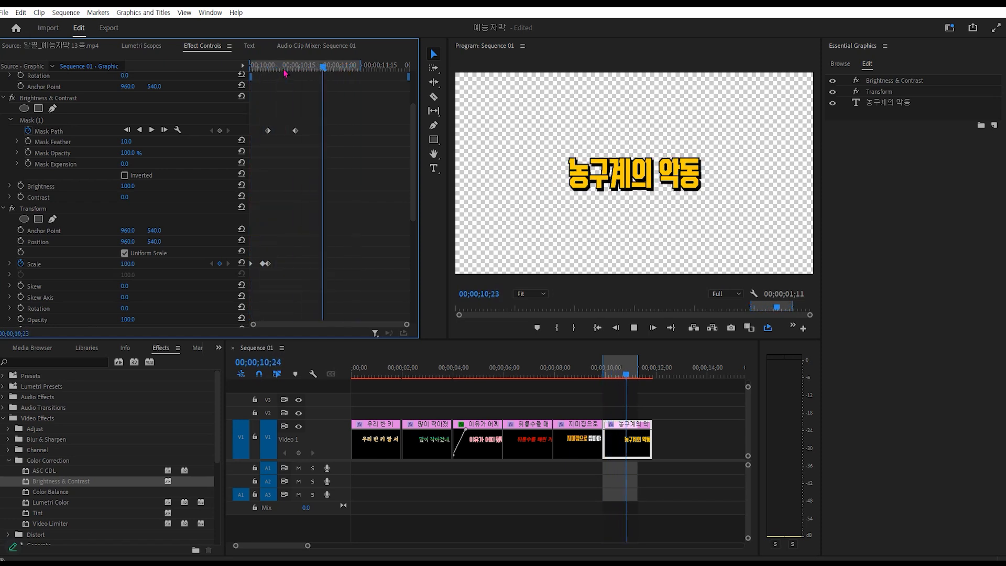
{"action": "key", "text": "space"}
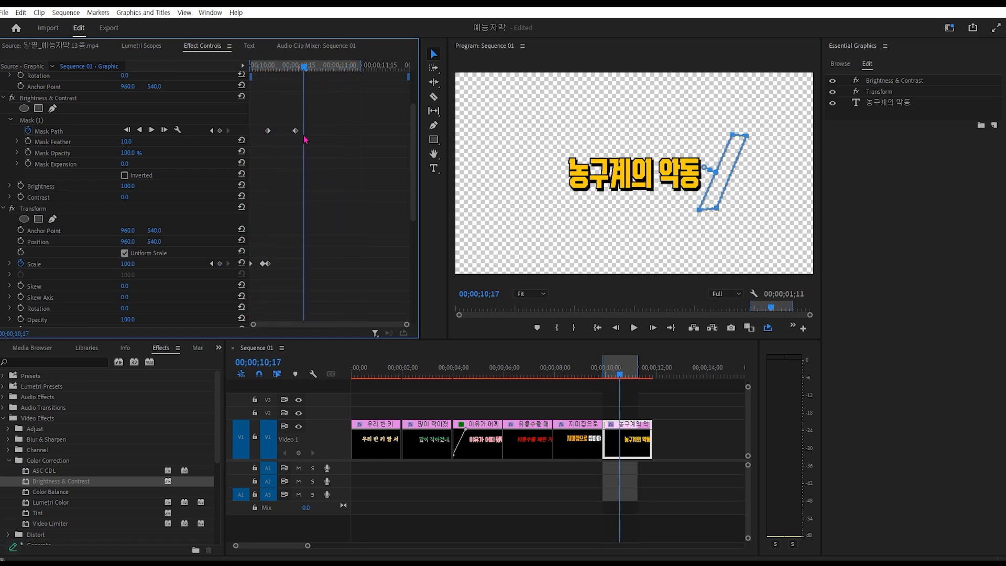
{"action": "left_click_drag", "start_coordinate": [296, 133], "coordinate": [329, 139]}
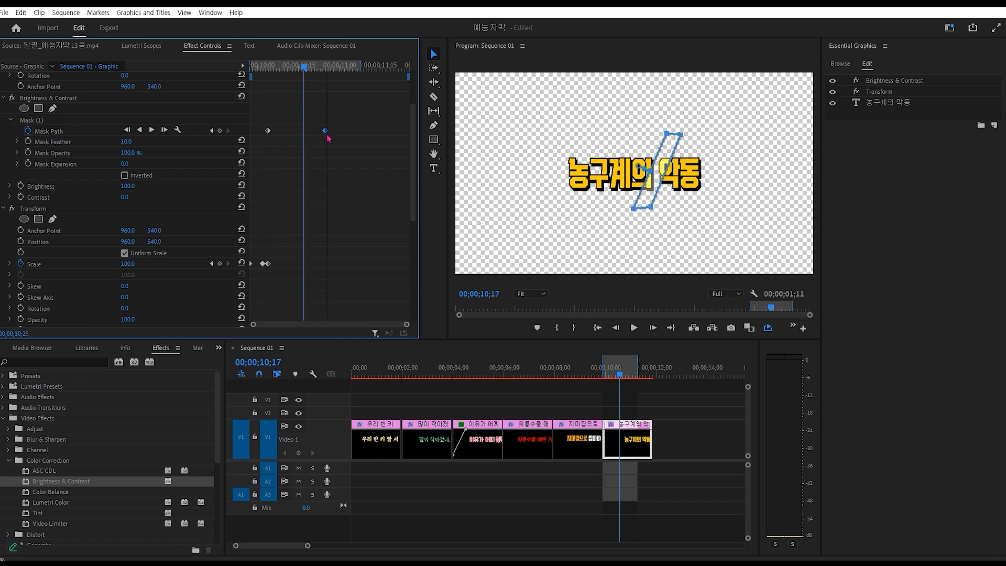
{"action": "key", "text": "space"}
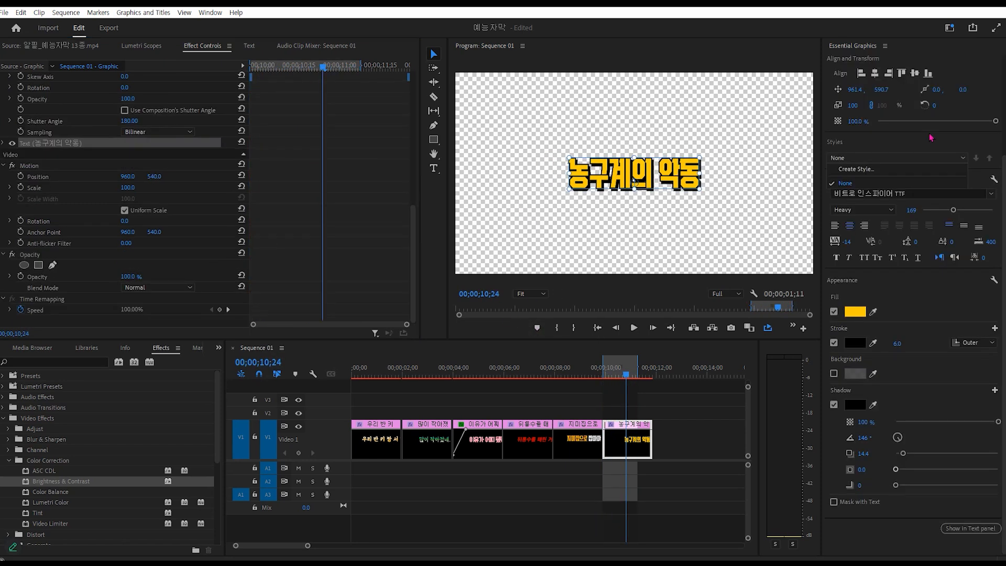
- Reselect the 농구계의 악동 clip and scrub through the light sweep to 00;00;10;13
{"action": "left_click", "coordinate": [923, 144]}
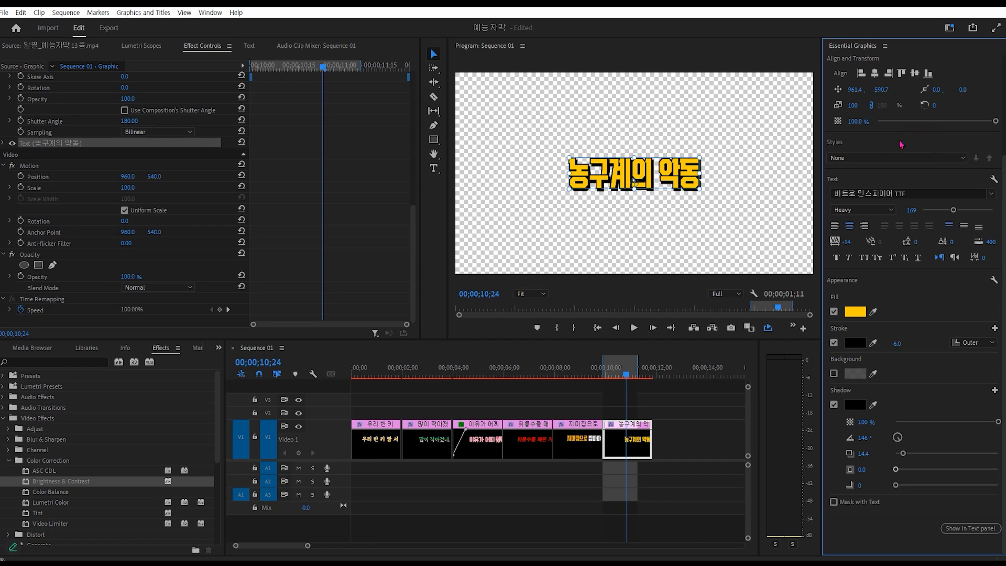
{"action": "left_click", "coordinate": [64, 46]}
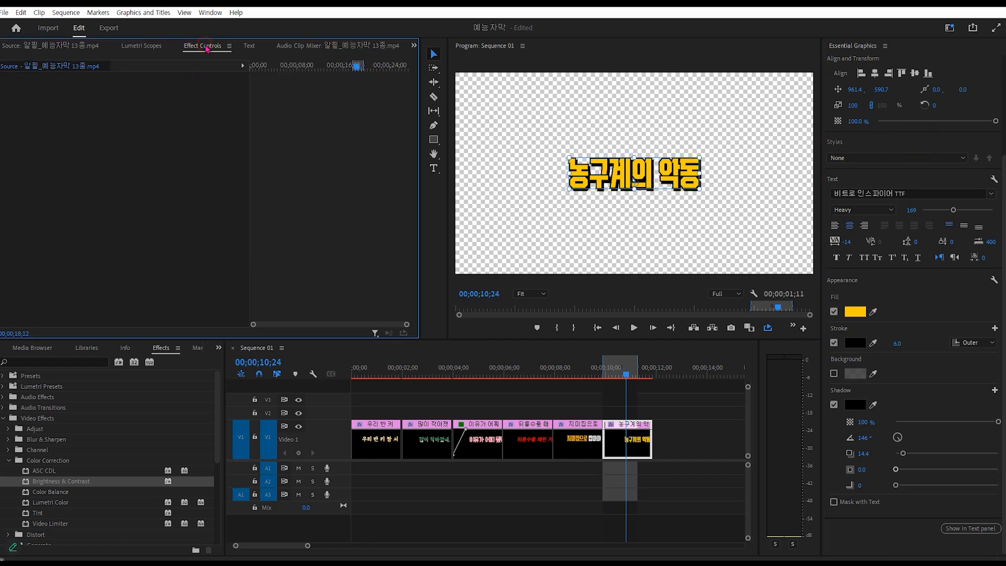
{"action": "left_click", "coordinate": [626, 445]}
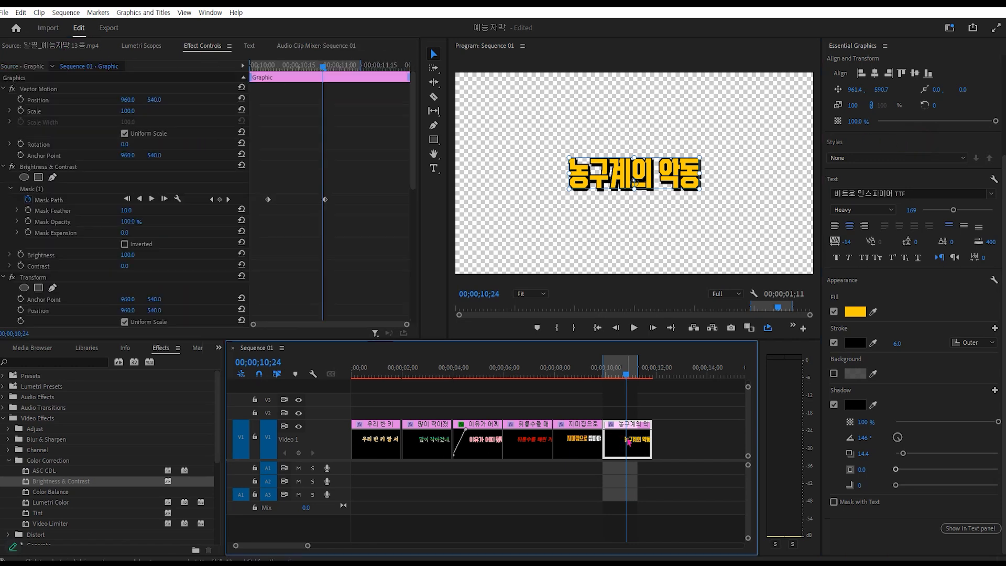
{"action": "mouse_move", "coordinate": [611, 376]}
{"action": "left_mouse_down"}
{"action": "mouse_move", "coordinate": [601, 376]}
{"action": "mouse_move", "coordinate": [620, 377]}
{"action": "left_mouse_up"}
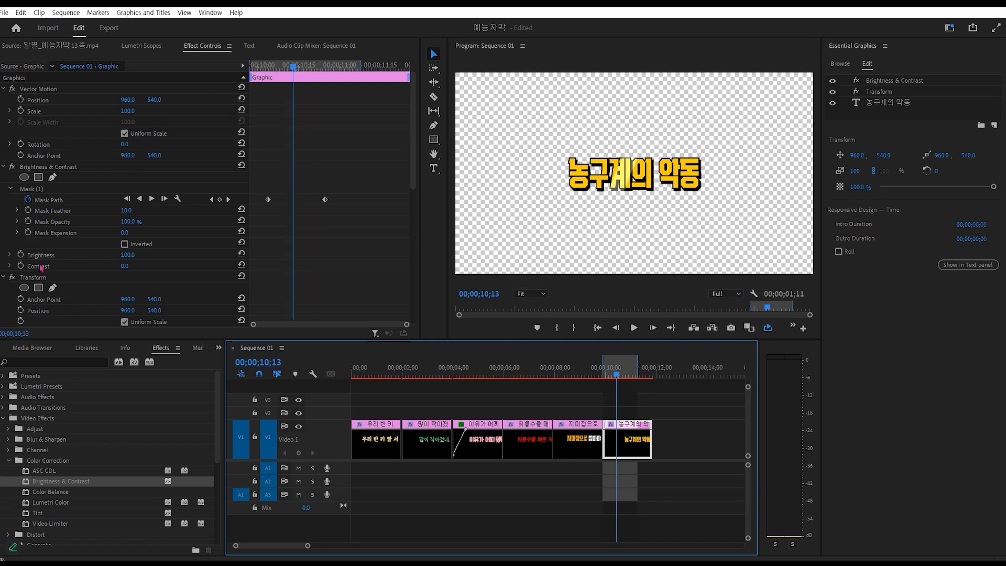
{"action": "scroll", "coordinate": [43, 211], "scroll_direction": "down", "scroll_amount": 2}
{"action": "scroll", "coordinate": [63, 241], "scroll_direction": "down", "scroll_amount": 2}
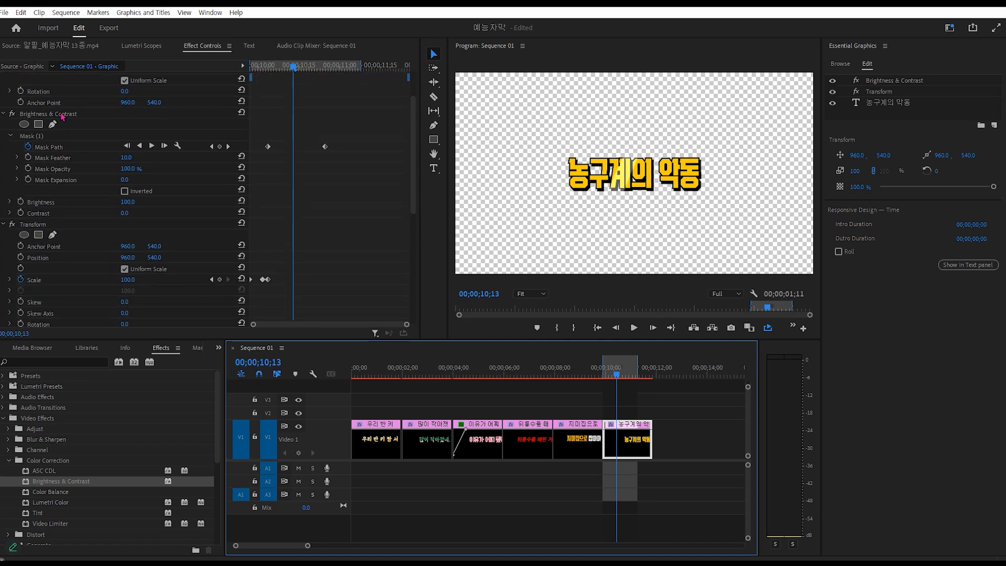
{"action": "scroll", "coordinate": [78, 169], "scroll_direction": "up", "scroll_amount": 2}
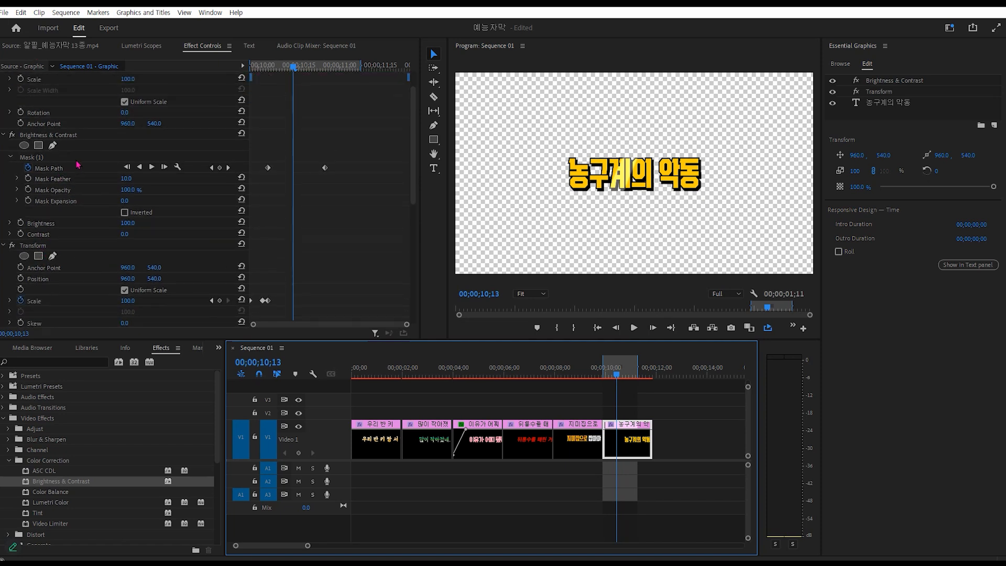
{"action": "left_click", "coordinate": [56, 136]}
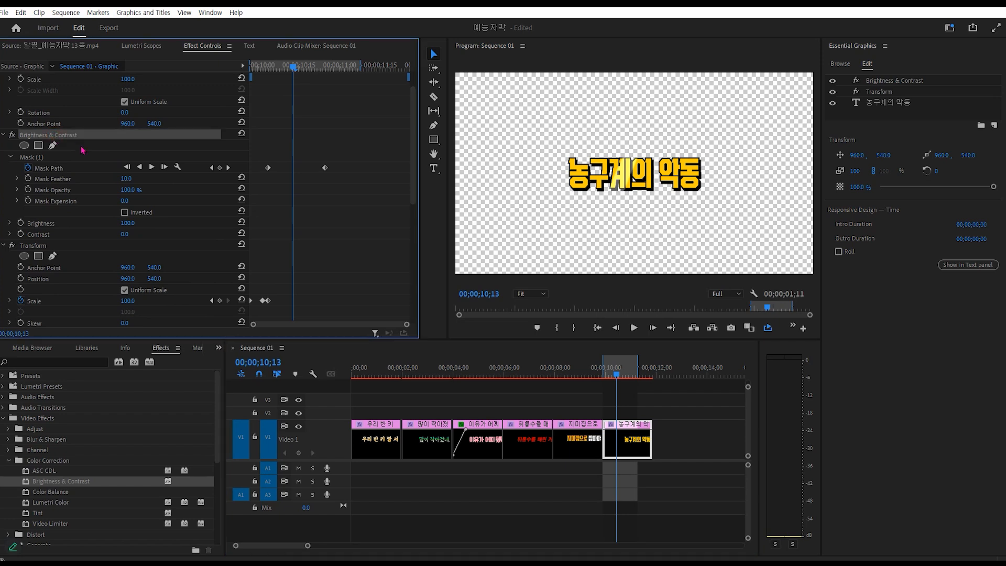
{"action": "left_click", "coordinate": [39, 247], "text": "ctrl"}
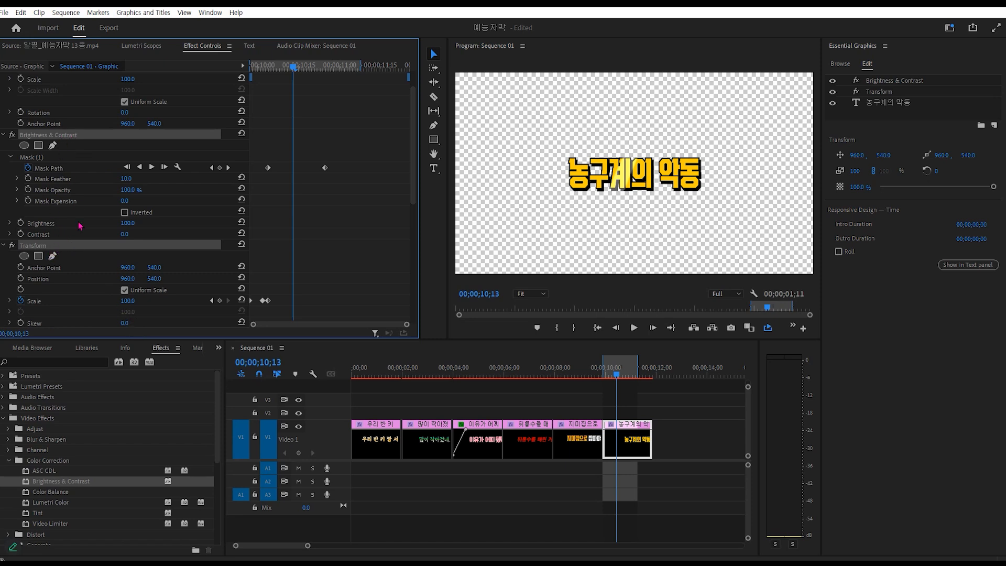
{"action": "right_click", "coordinate": [100, 137]}
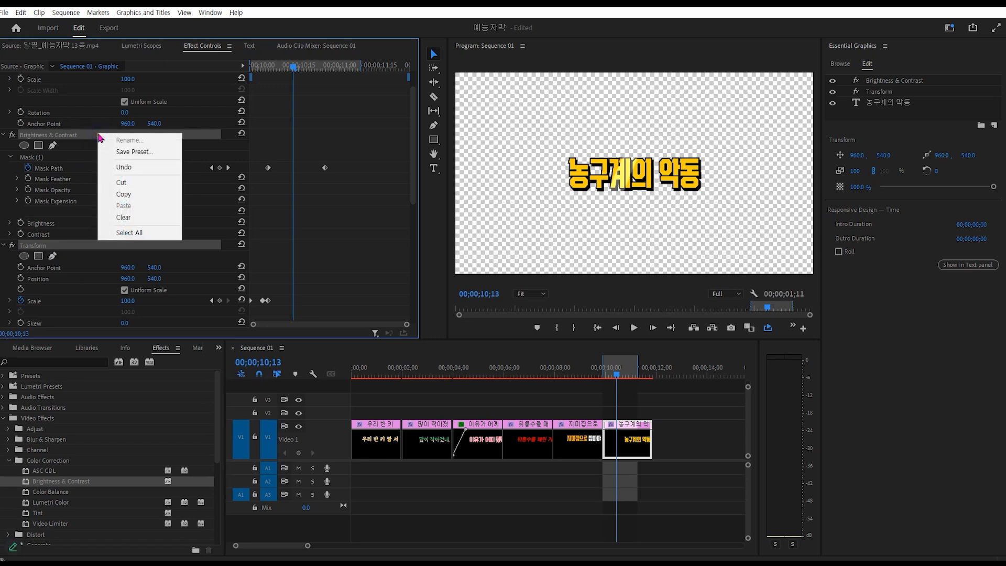
{"action": "left_click", "coordinate": [133, 153]}
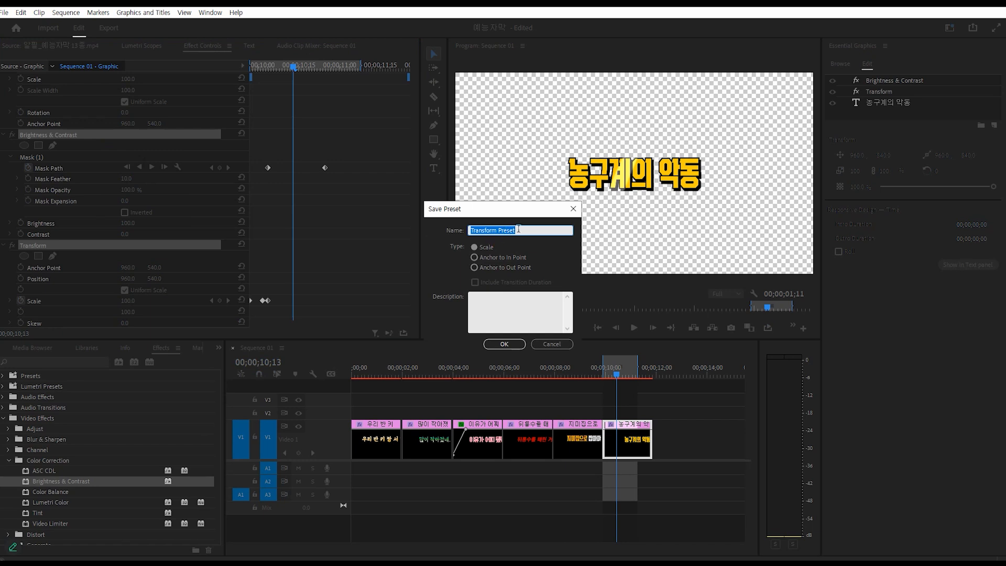
{"action": "left_click", "coordinate": [550, 344]}
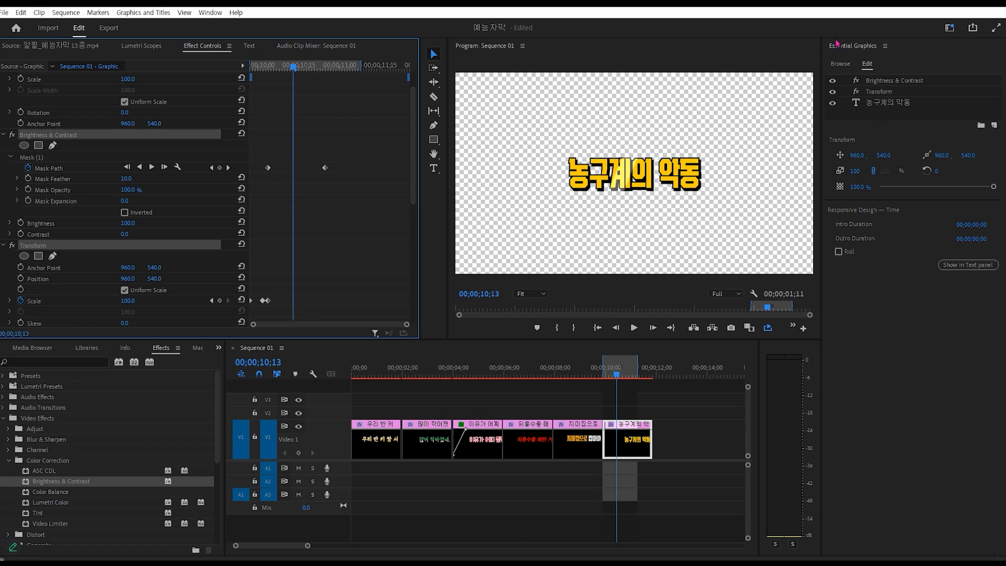
- Save the 농구계의 악동 caption's look as a new text style named 노랑 바탕 검은 테두리 그림자
{"action": "left_click", "coordinate": [851, 50]}
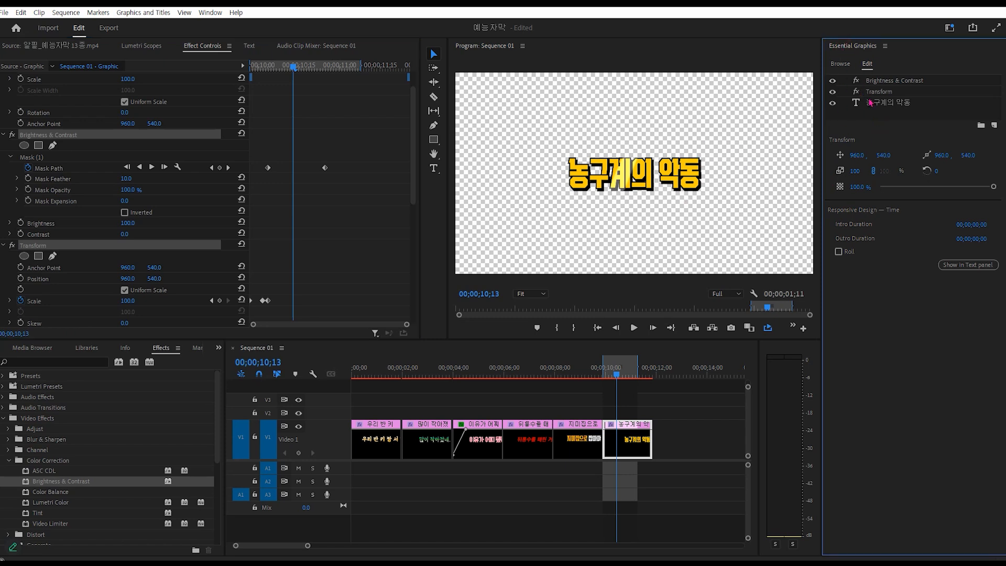
{"action": "left_click", "coordinate": [876, 104]}
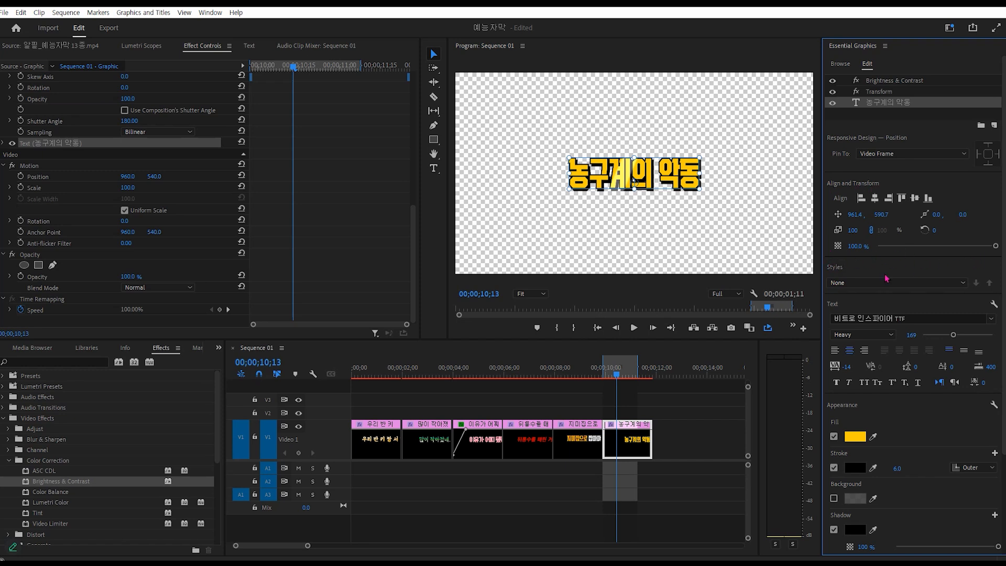
{"action": "left_click", "coordinate": [947, 284]}
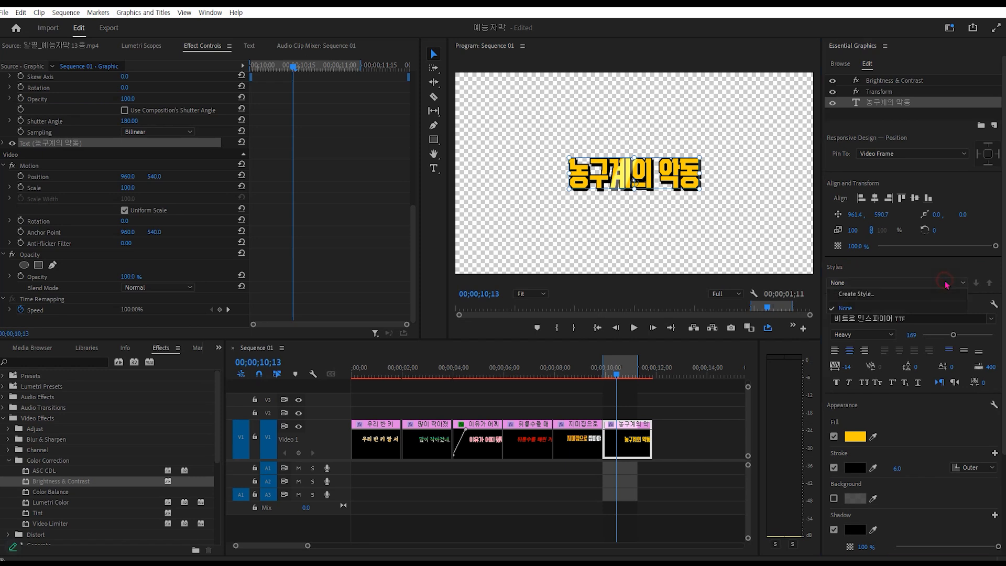
{"action": "left_click", "coordinate": [868, 295]}
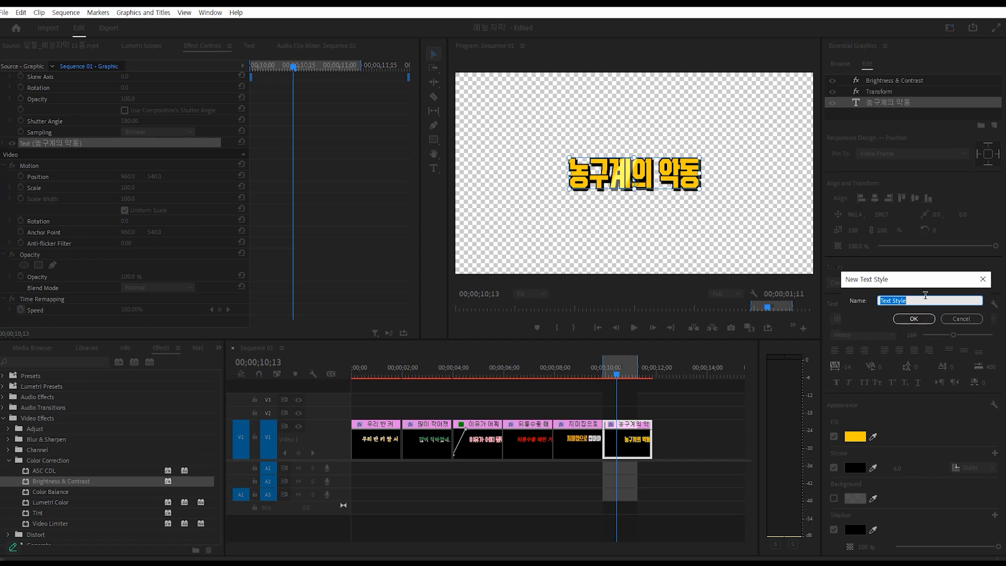
{"action": "type", "text": "노랑 바탕"}
{"action": "type", "text": "검은 테두리 그리"}
{"action": "type", "text": "ㅁ자"}
{"action": "left_click", "coordinate": [916, 320]}
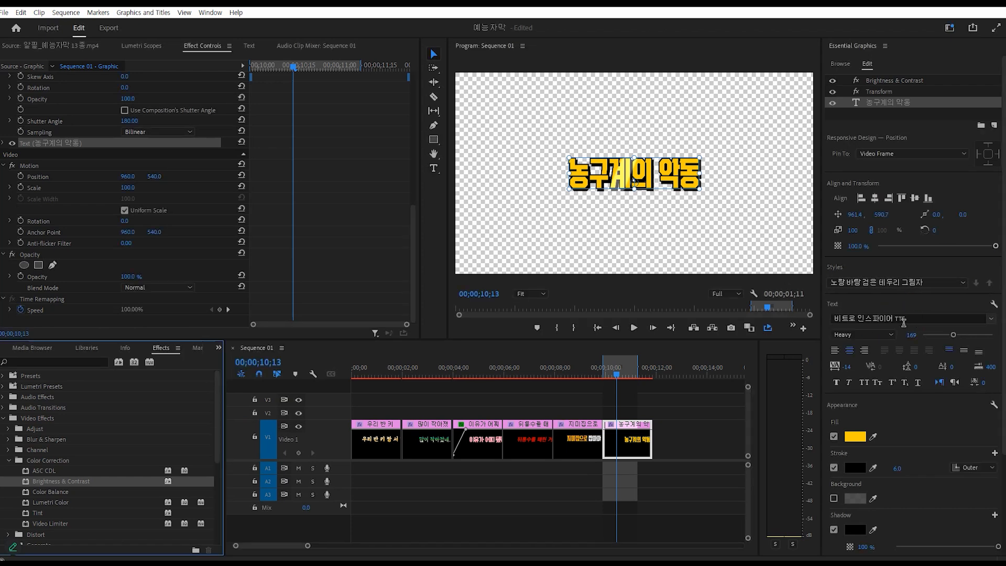
- Show the project's items and examine the newly saved text style among them
{"action": "left_click", "coordinate": [219, 347]}
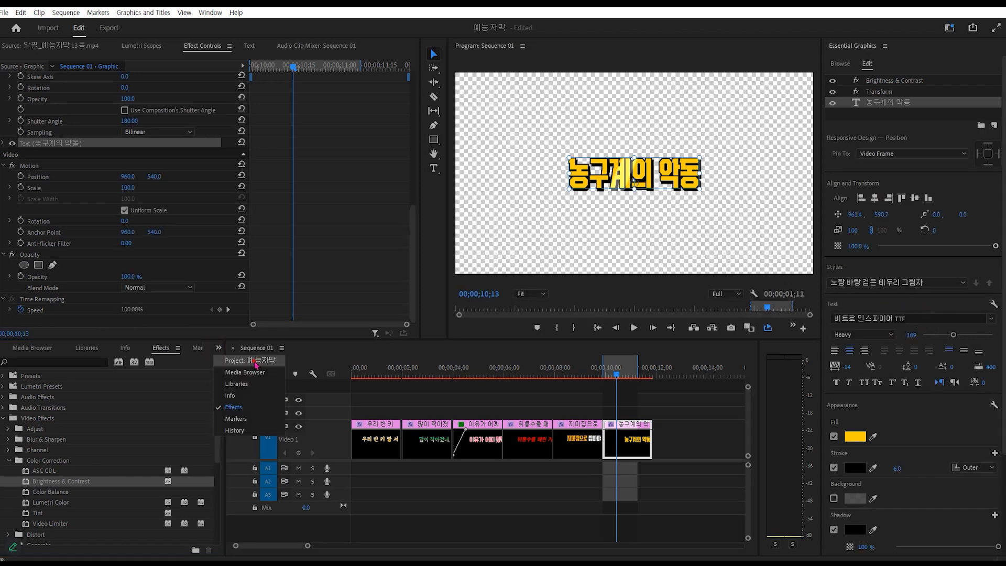
{"action": "left_click", "coordinate": [260, 360]}
{"action": "left_click", "coordinate": [90, 423]}
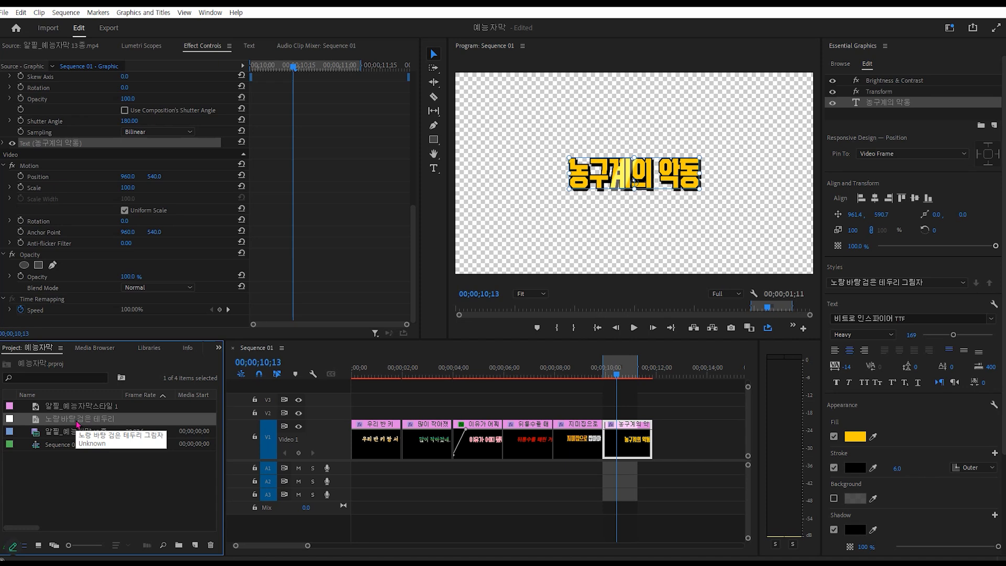
{"action": "left_click", "coordinate": [105, 475]}
{"action": "left_click", "coordinate": [78, 419]}
{"action": "left_click", "coordinate": [148, 513]}
- Add a new 예능자막 text graphic at 00;00;12;08, after the 농구계의 악동 clip
{"action": "left_click", "coordinate": [434, 168]}
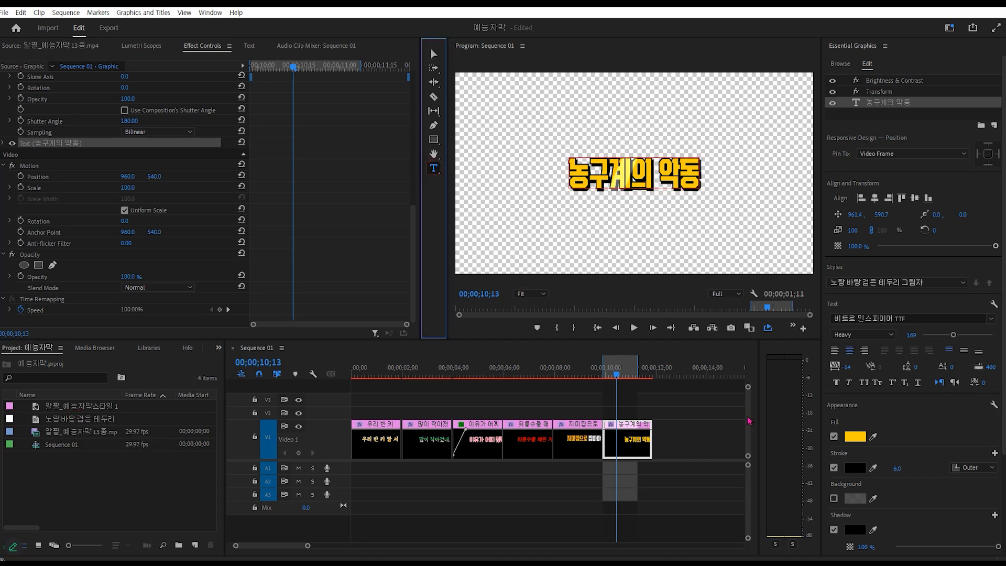
{"action": "left_click", "coordinate": [664, 370]}
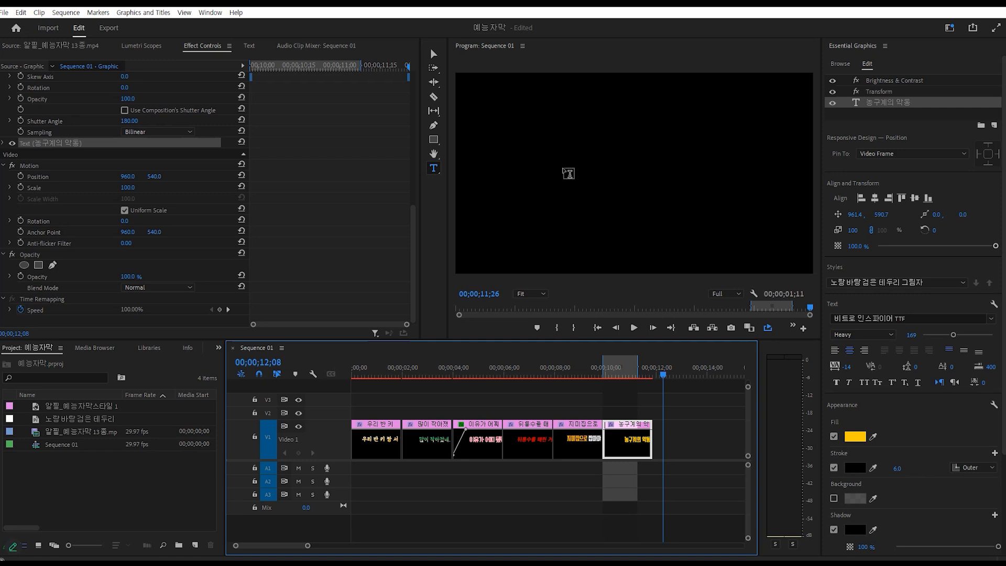
{"action": "left_click", "coordinate": [566, 173]}
{"action": "type", "text": "예능자막"}
{"action": "left_click", "coordinate": [434, 54]}
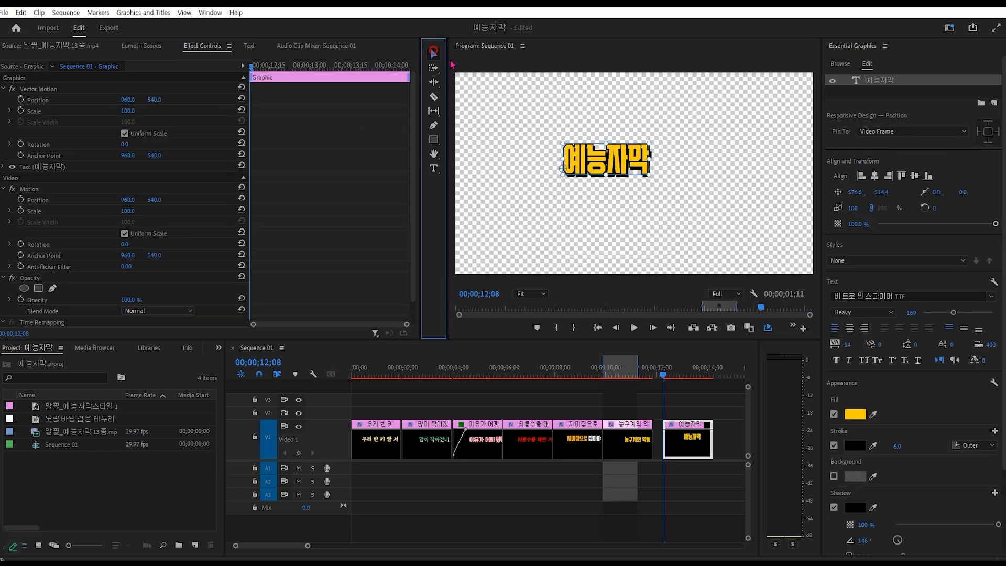
- Give the 예능자막 text the 바탕체 font and black 000000 fill without stroke or shadow, and move it to about 626.7, 600.6
{"action": "left_click", "coordinate": [990, 298]}
{"action": "scroll", "coordinate": [906, 409], "scroll_direction": "up", "scroll_amount": 1}
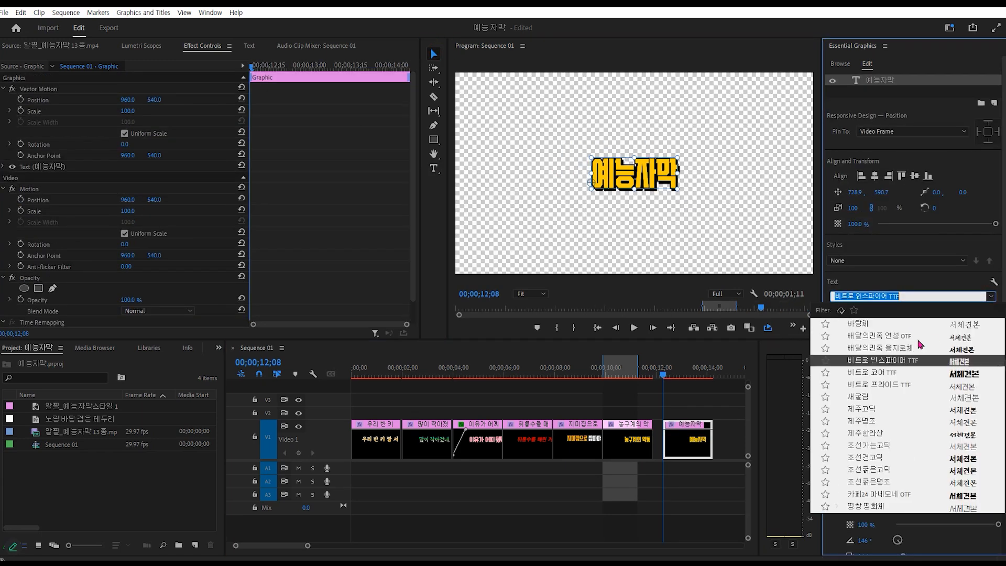
{"action": "left_click", "coordinate": [860, 323]}
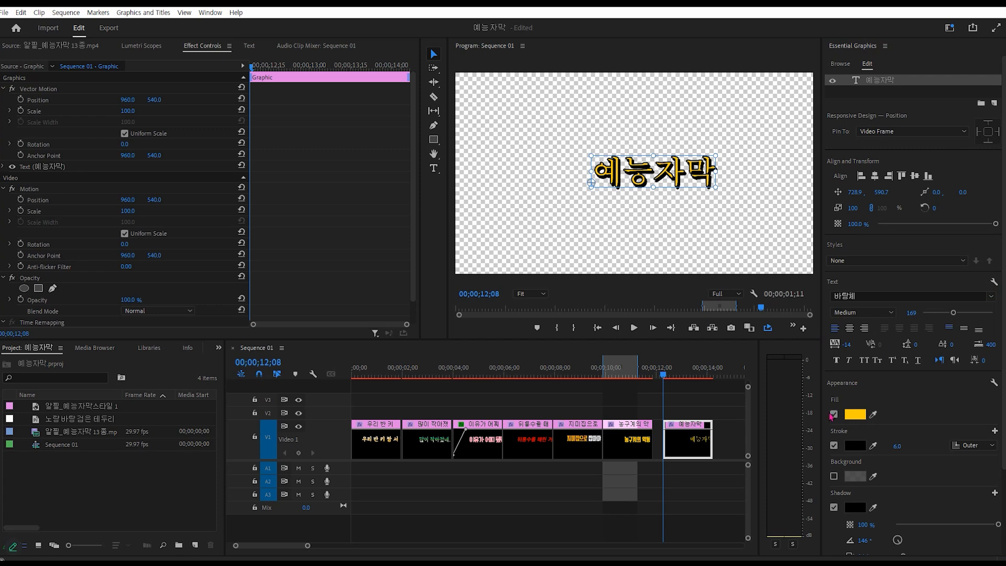
{"action": "left_click", "coordinate": [856, 415]}
{"action": "left_click", "coordinate": [325, 317]}
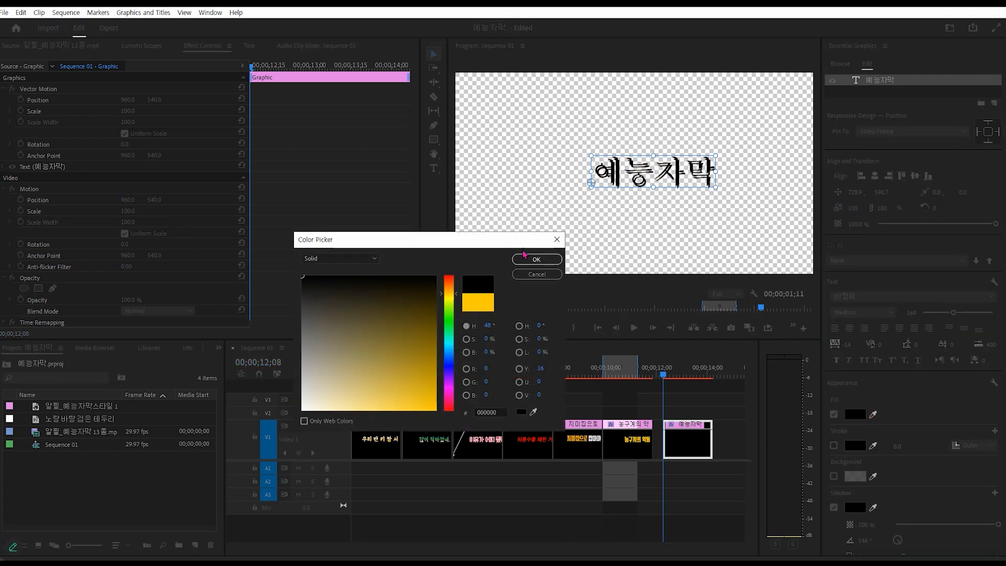
{"action": "left_click", "coordinate": [536, 258]}
{"action": "left_click_drag", "start_coordinate": [657, 178], "coordinate": [635, 179]}
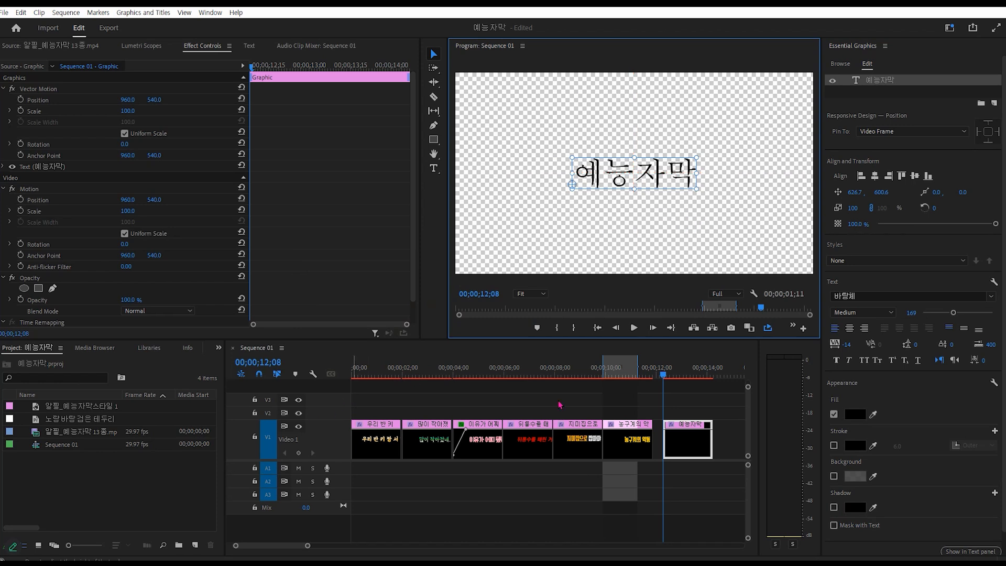
- Close the gap between the 예능자막 clip and the 농구계의 악동 clip, and go to 00;00;12;21
{"action": "left_click_drag", "start_coordinate": [692, 445], "coordinate": [681, 444]}
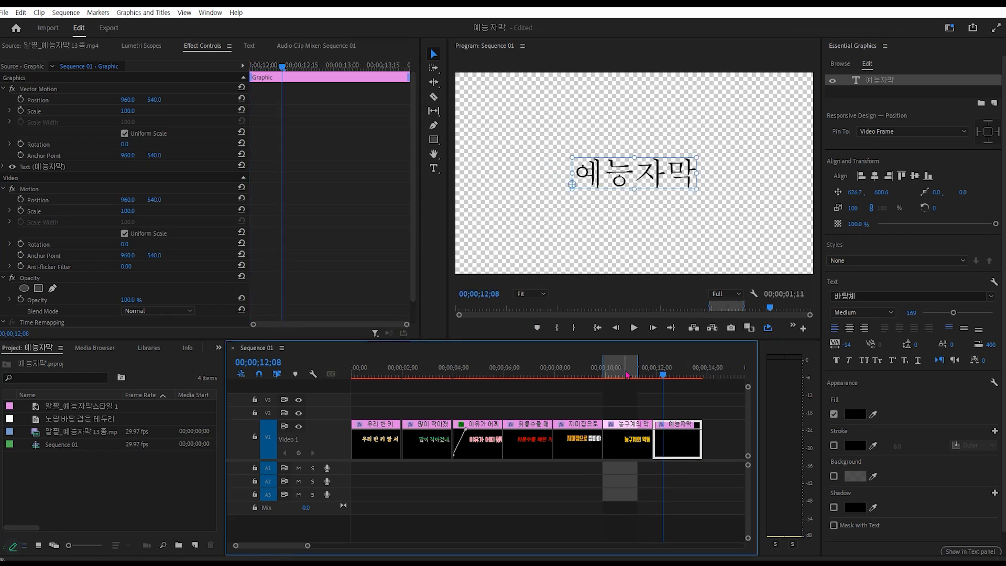
{"action": "left_click", "coordinate": [628, 374]}
{"action": "left_click", "coordinate": [675, 375]}
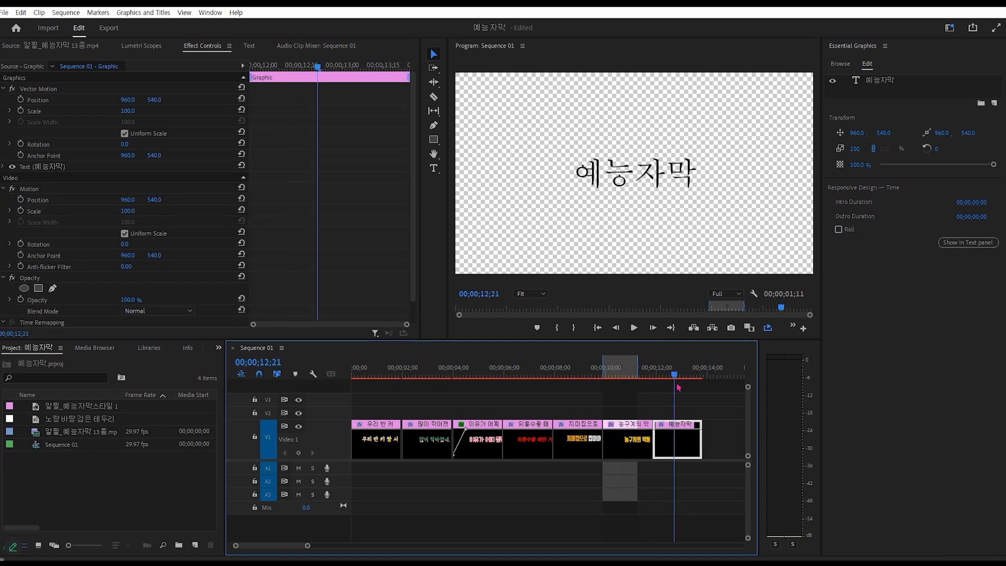
- Apply the saved style 노랑 바탕 검은 테두리 그림자 to the 예능자막 text
{"action": "left_click", "coordinate": [678, 444]}
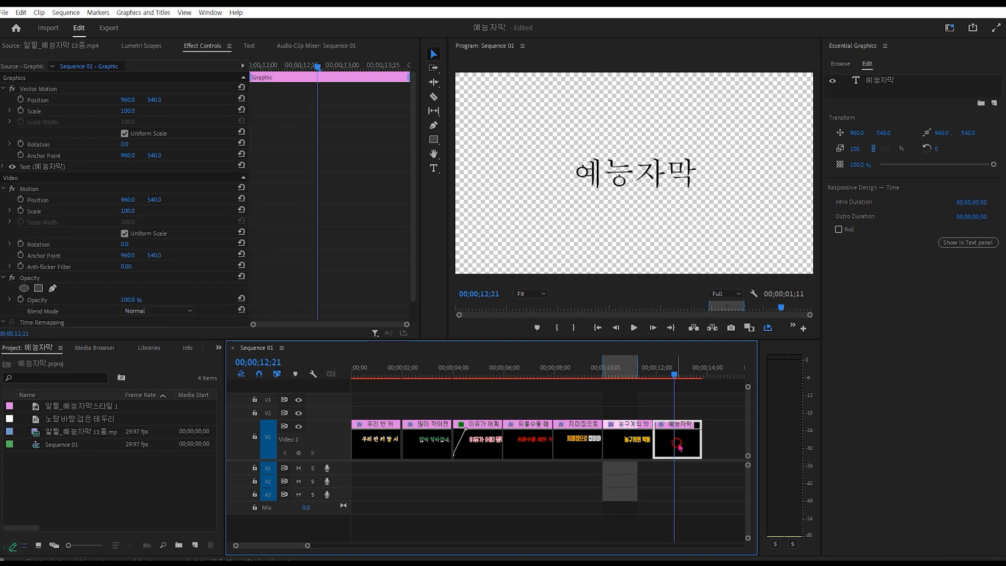
{"action": "left_click", "coordinate": [875, 82]}
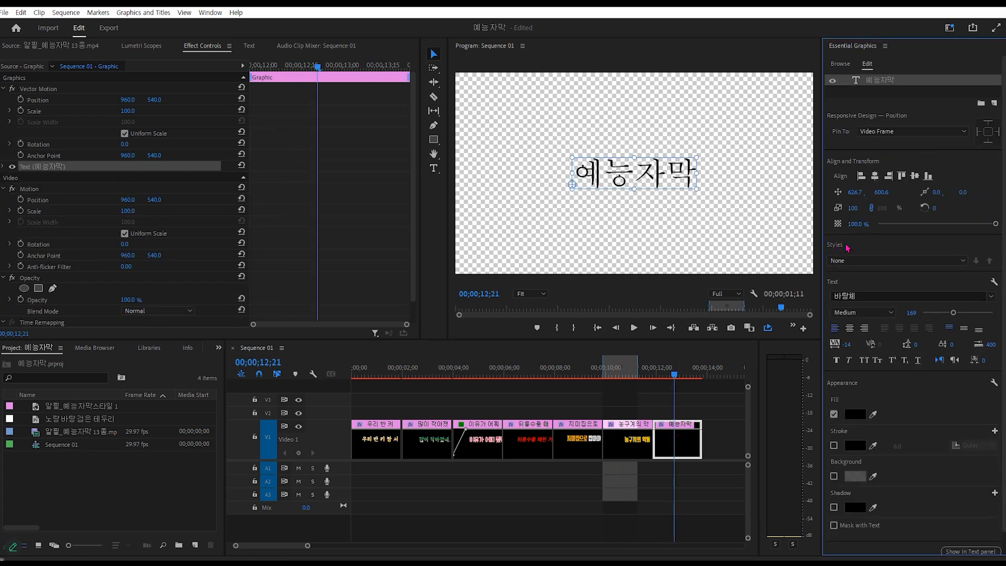
{"action": "left_click", "coordinate": [963, 260]}
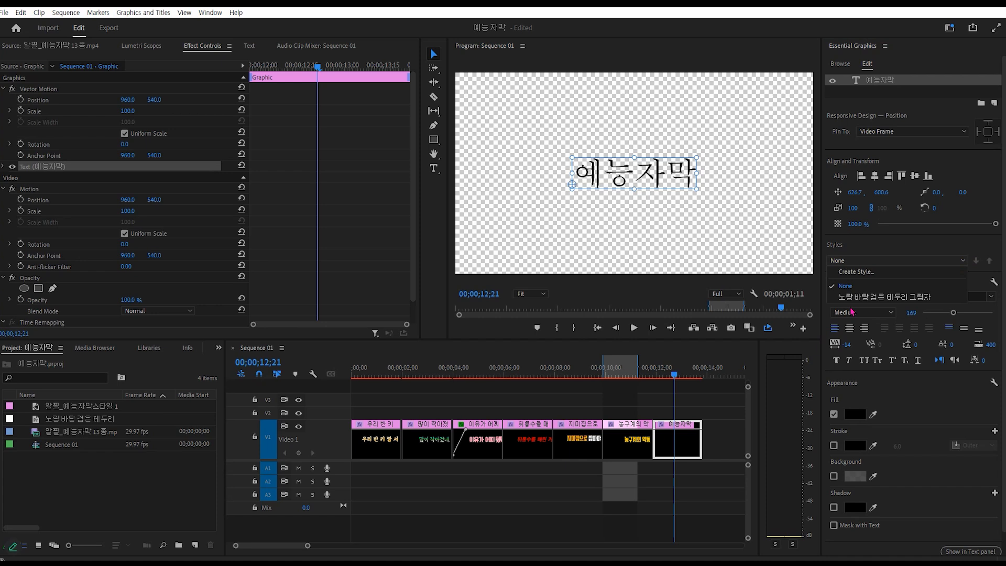
{"action": "left_click", "coordinate": [892, 298]}
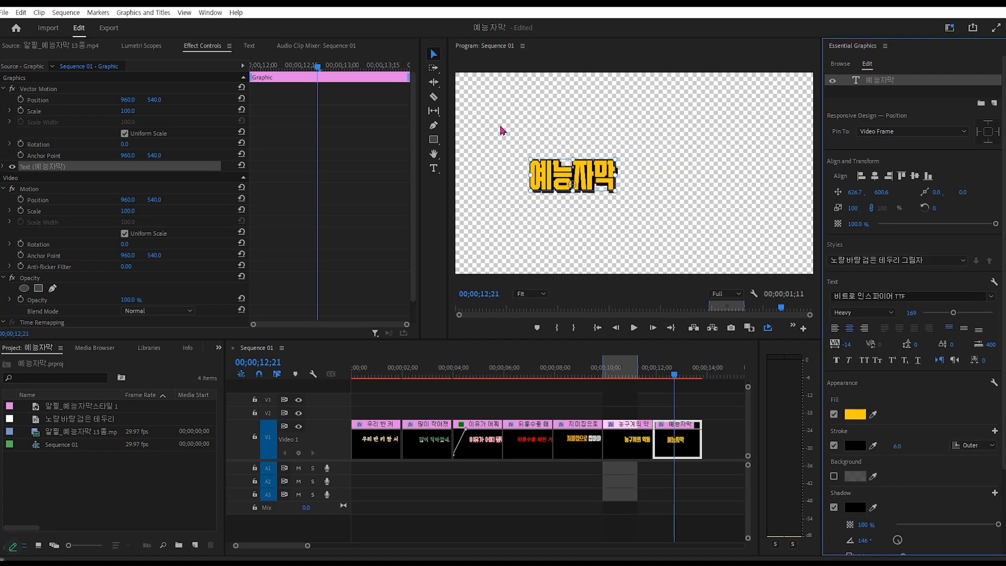